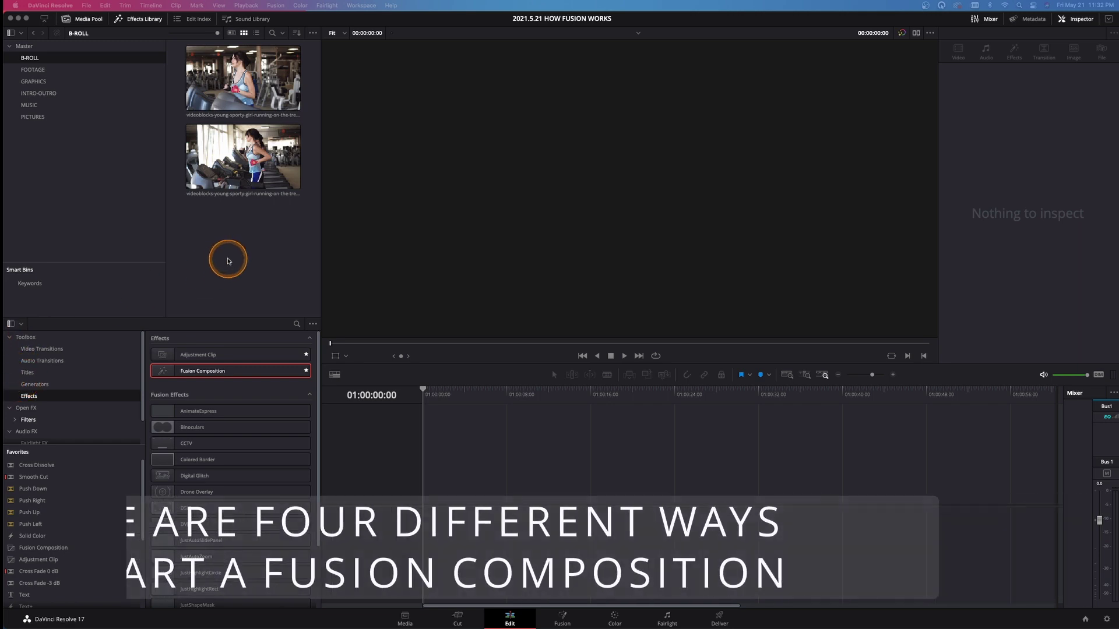
- Place both gym runner B-roll clips back-to-back on the empty timeline and scrub through the footage
left_click_drag(235, 241, 425, 501)
left_click(529, 401)
left_click_drag(528, 402, 482, 415)
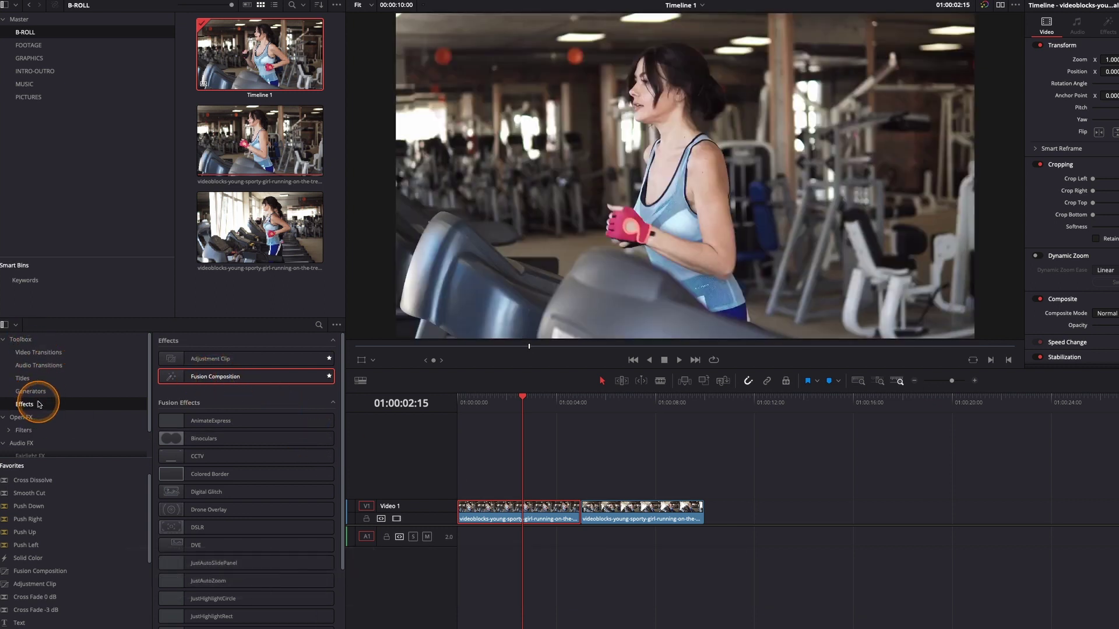
- Add a Fusion Composition on Video 2 above the runner clips and adjust its length
left_click_drag(218, 378, 513, 495)
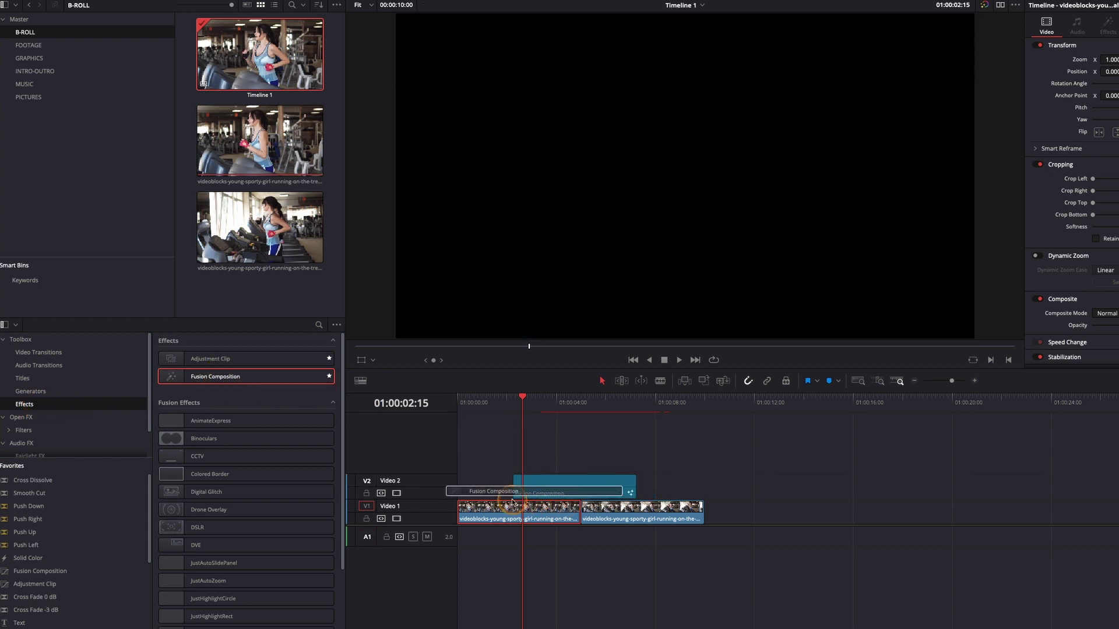
left_click(625, 411)
left_click(637, 482)
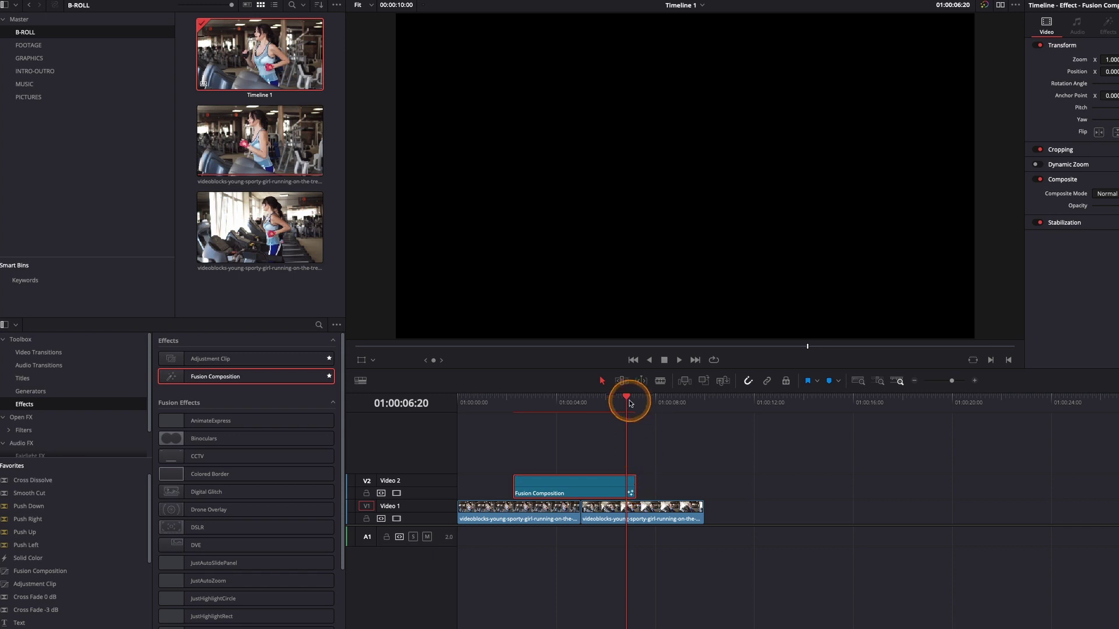
left_click_drag(628, 400, 570, 403)
mouse_move(631, 480)
left_mouse_down()
mouse_move(1069, 479)
mouse_move(619, 482)
mouse_move(595, 498)
mouse_move(630, 500)
left_mouse_up()
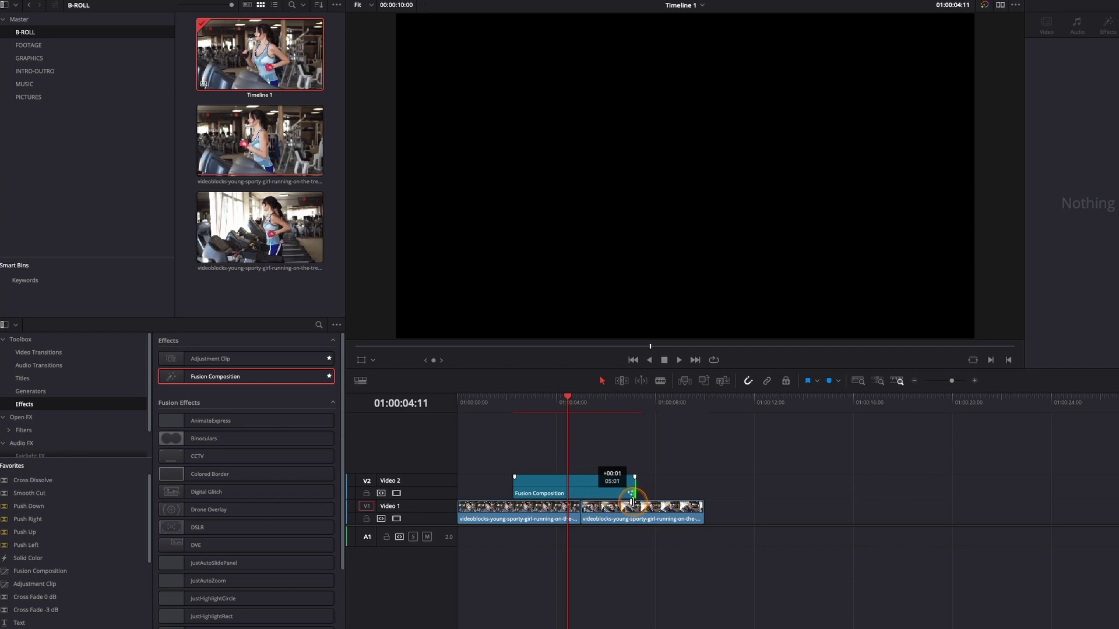
left_click_drag(631, 503, 632, 501)
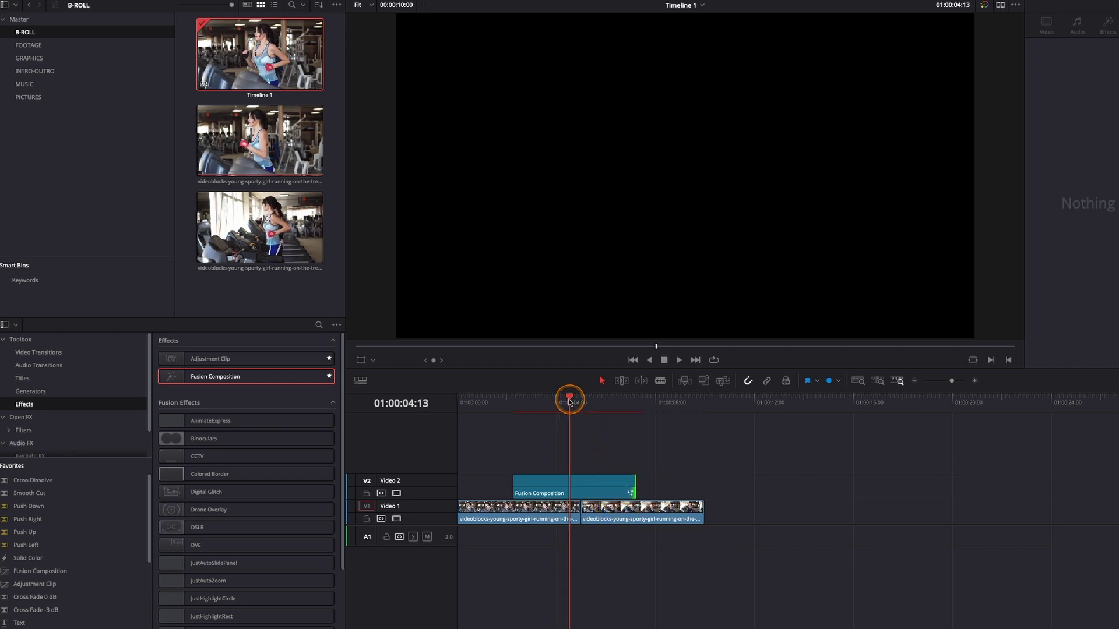
left_click_drag(566, 397, 558, 402)
left_click(565, 483)
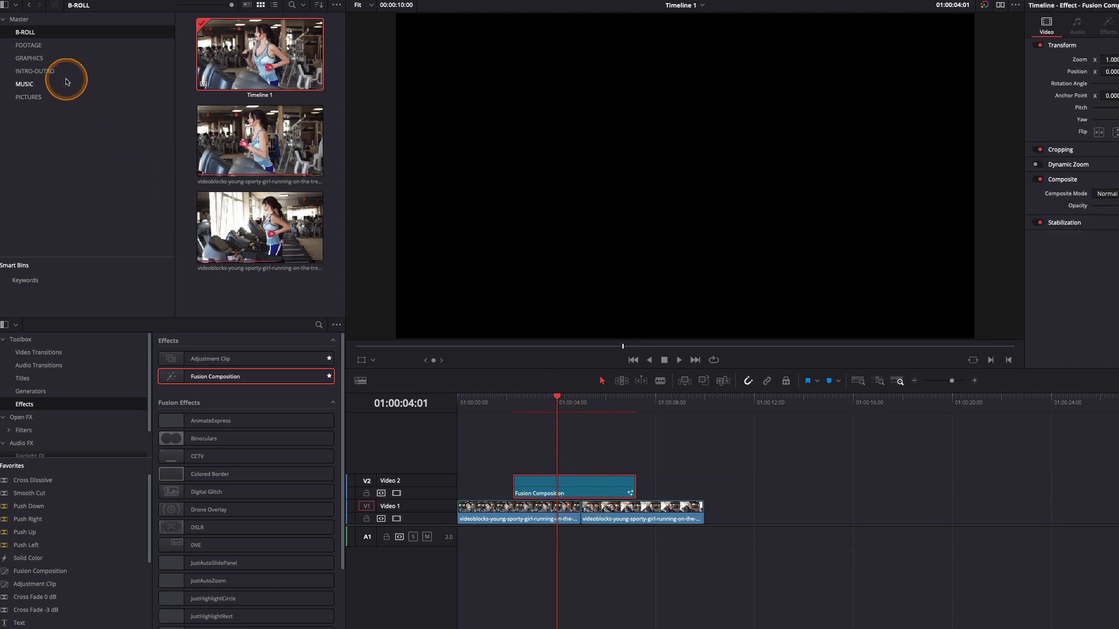
- Add the vocal song from the MUSIC bin to A1 and trim it to end at ten seconds
left_click(48, 84)
left_click(238, 175)
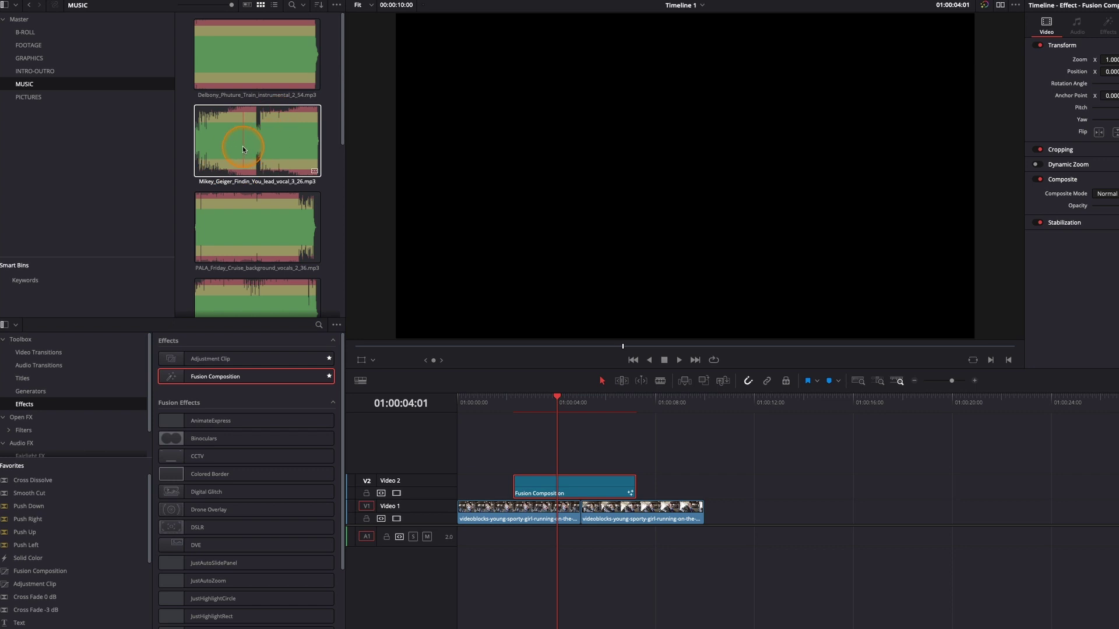
left_click_drag(243, 149, 460, 533)
left_click(705, 405)
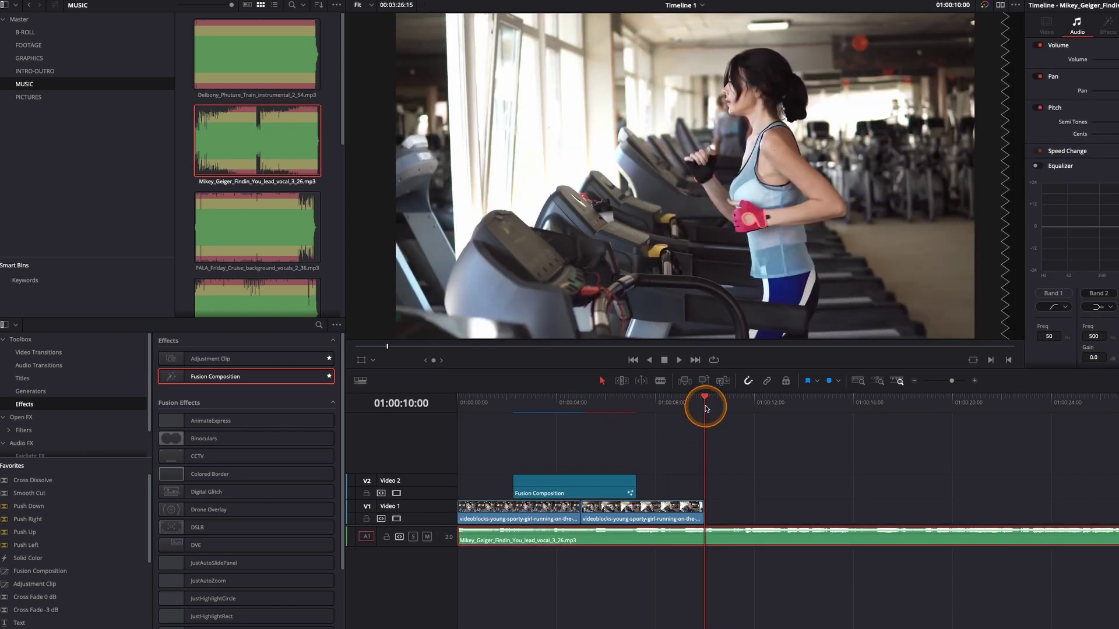
key("shift+bracketright")
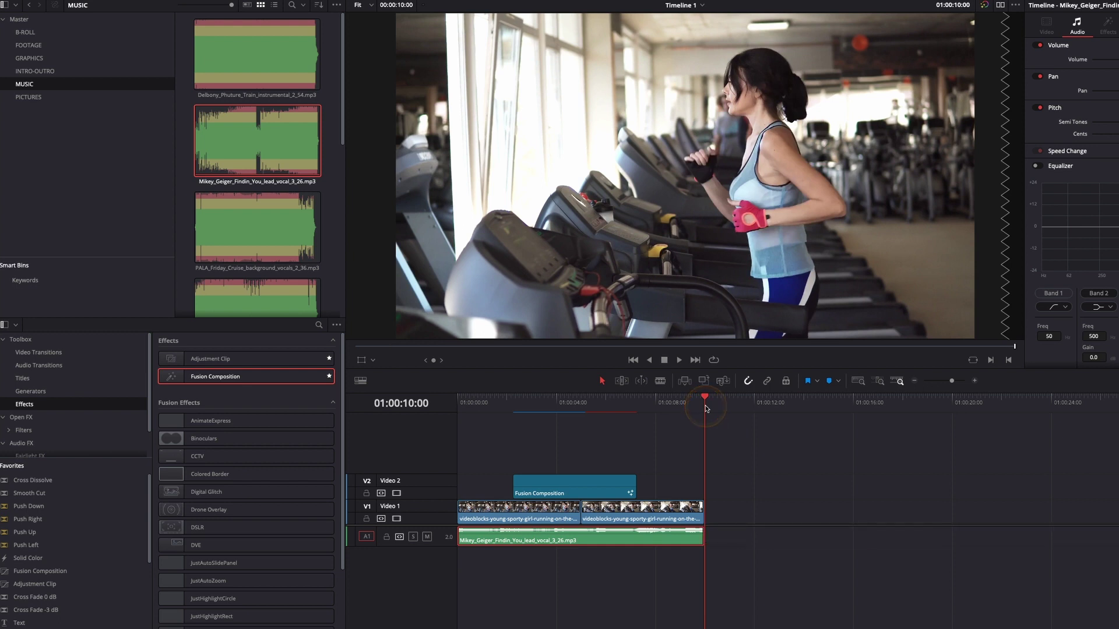
left_click_drag(705, 405, 554, 402)
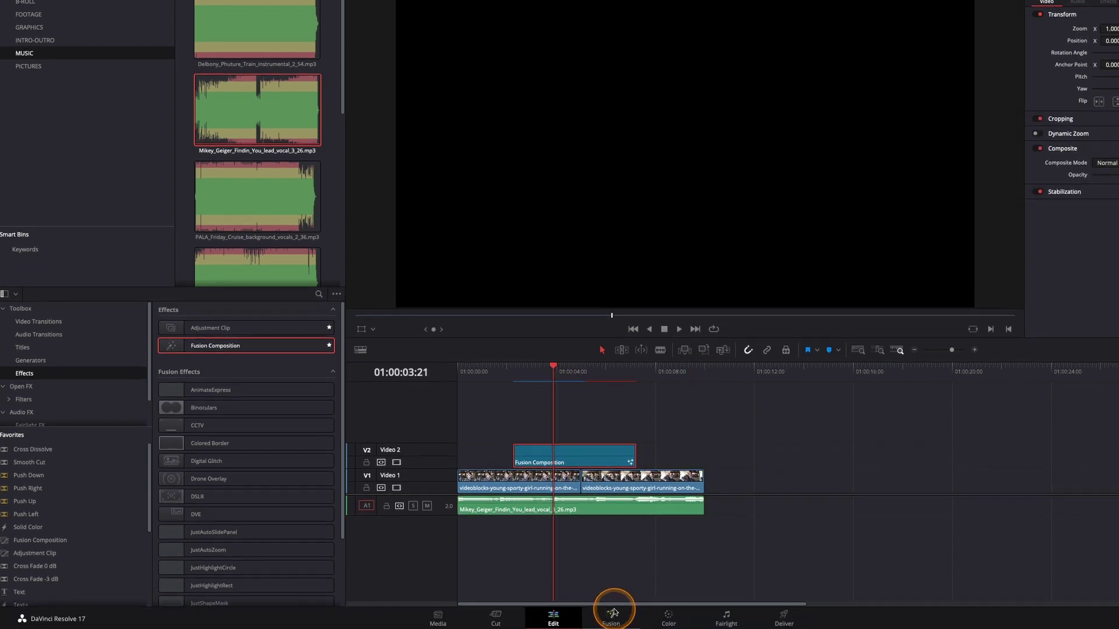
- Open the V2 Fusion Composition on the Fusion page, where MediaOut1 is the only node
left_click(613, 616)
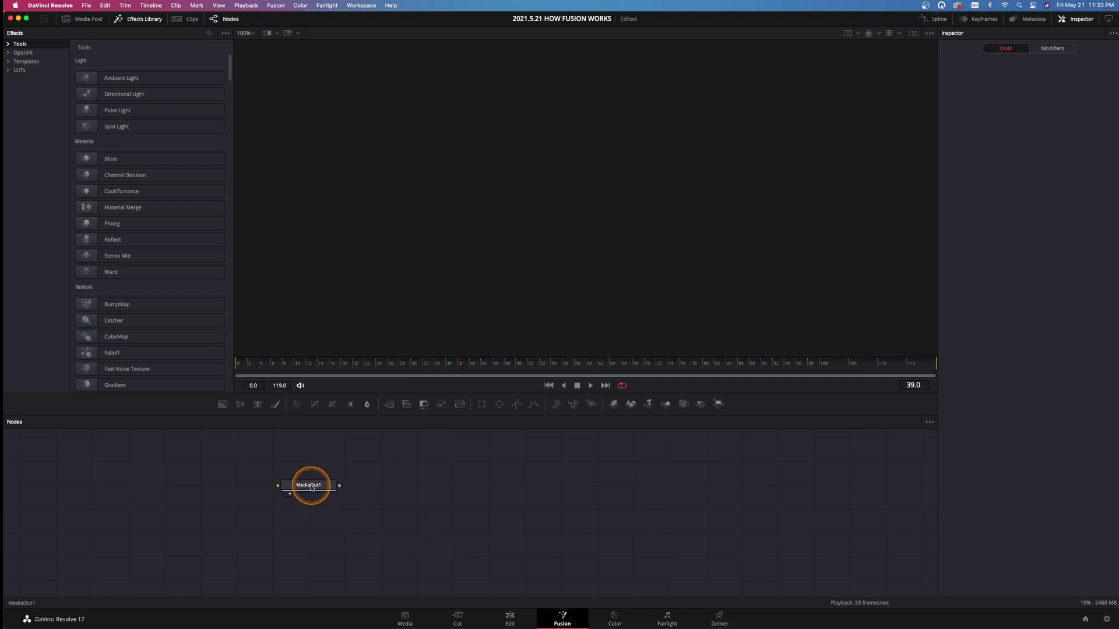
left_click_drag(307, 485, 594, 513)
key("space")
key("space")
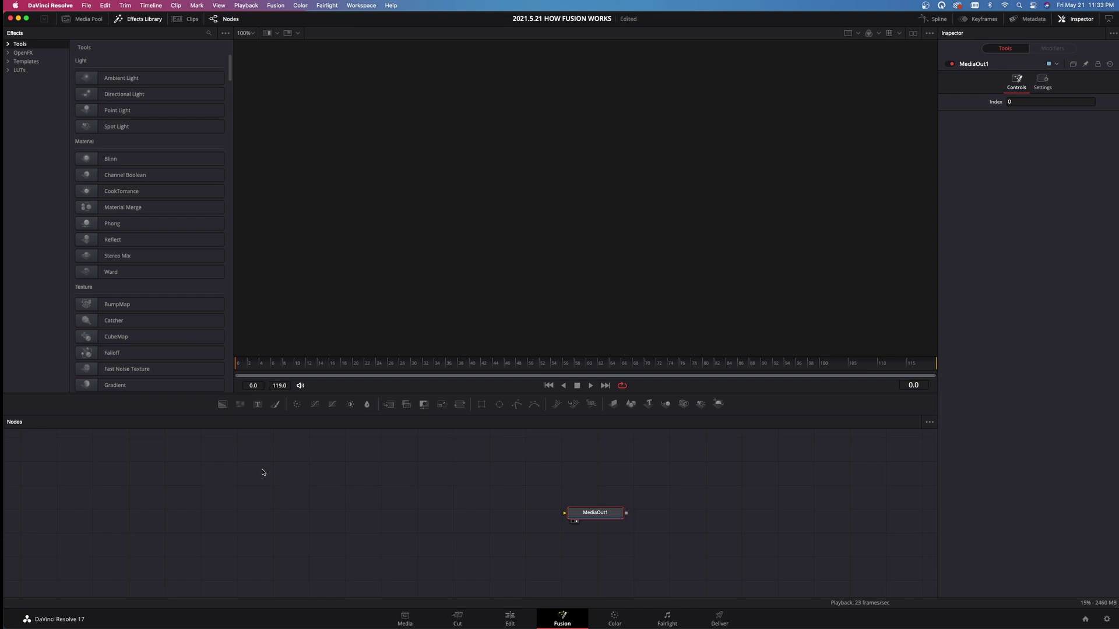
left_click(517, 623)
left_click_drag(474, 392, 446, 395)
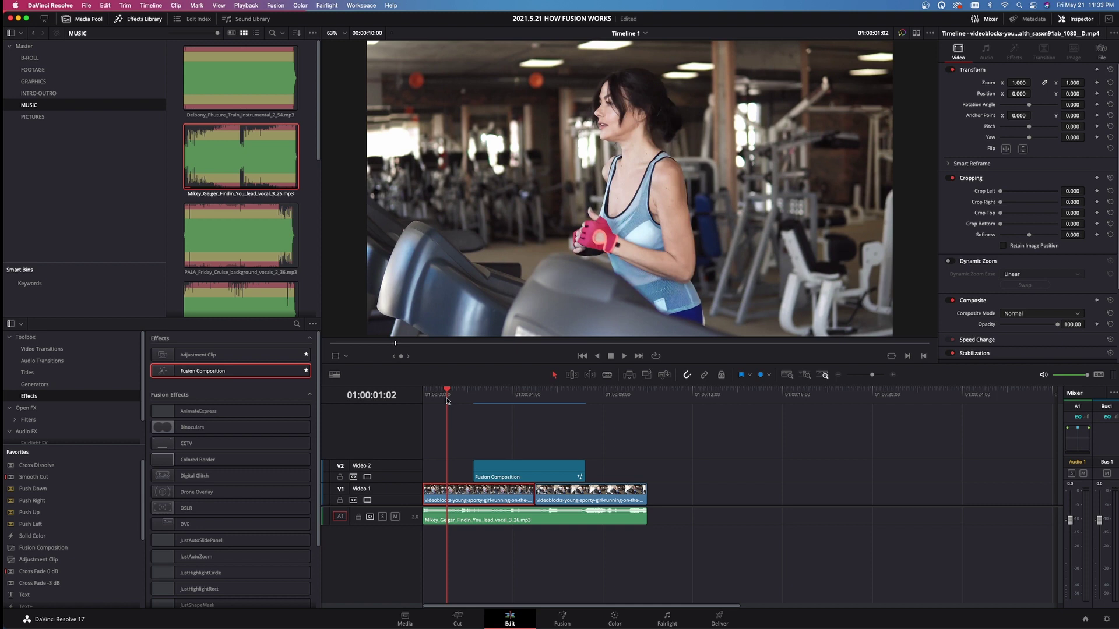
left_click(506, 392)
left_click(518, 464)
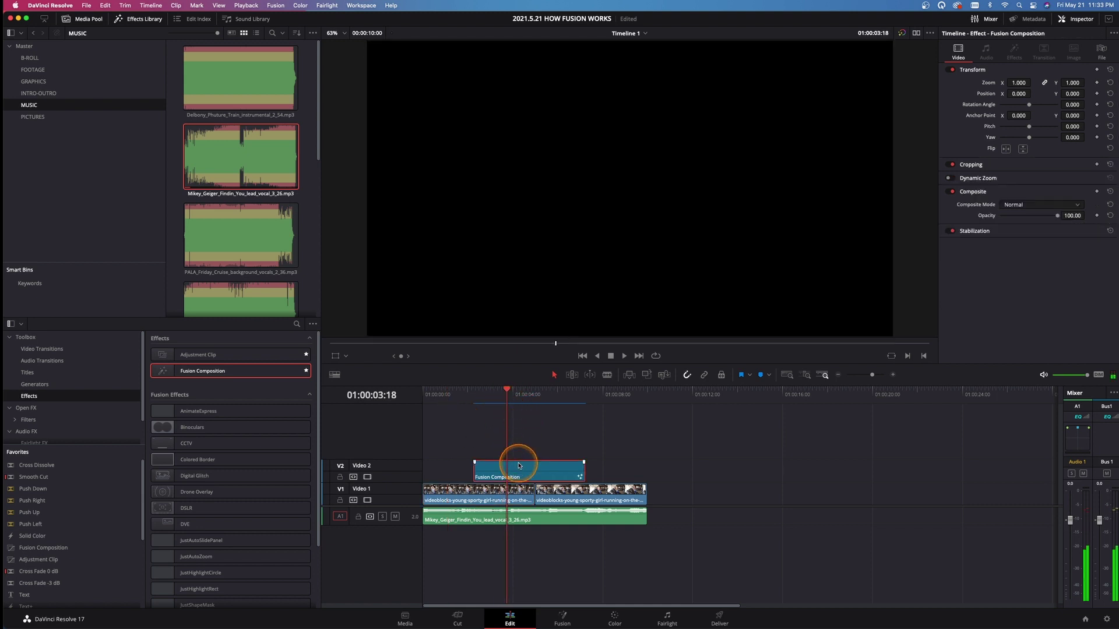
left_click(558, 609)
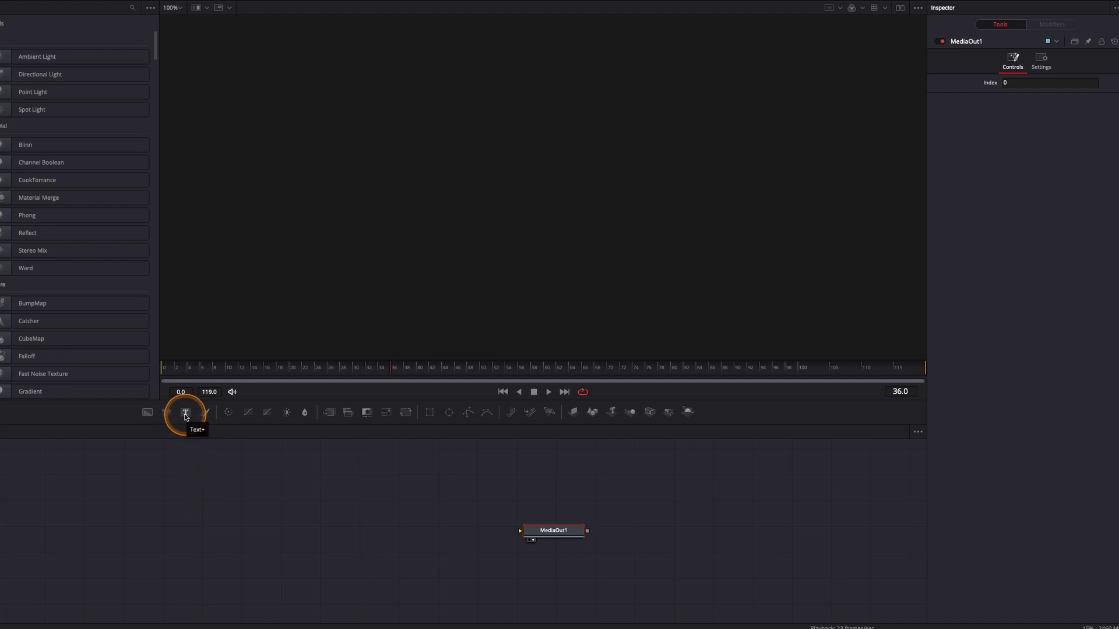
- Add a Text+ node wired to MediaOut1 reading RUNNER, with a much larger size
left_click_drag(186, 416, 542, 532)
left_click_drag(542, 532, 606, 548)
left_click(193, 542)
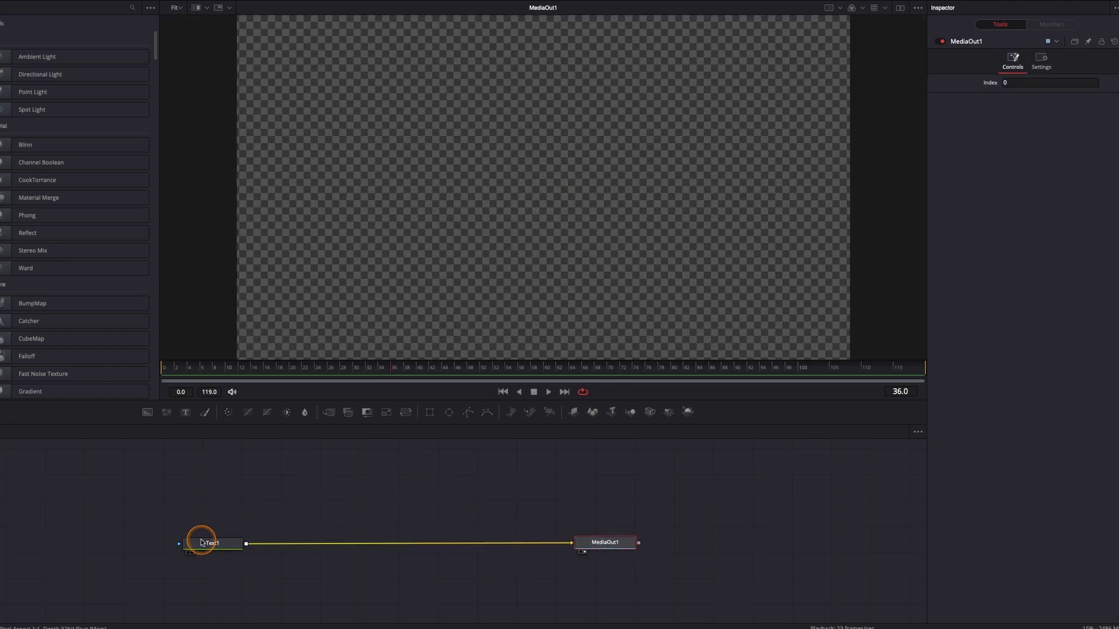
left_click(1001, 129)
type("RUNNER")
mouse_move(1033, 226)
left_mouse_down()
mouse_move(1019, 228)
mouse_move(1051, 226)
mouse_move(1036, 227)
left_mouse_up()
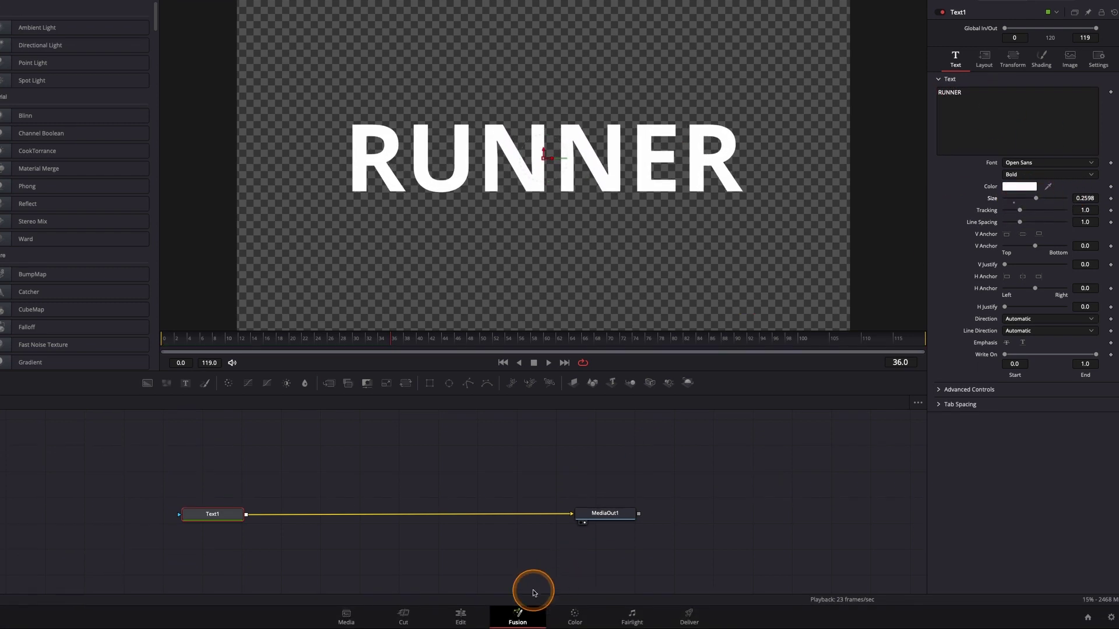
- Preview the RUNNER title over the treadmill footage on the Edit page
left_click(461, 612)
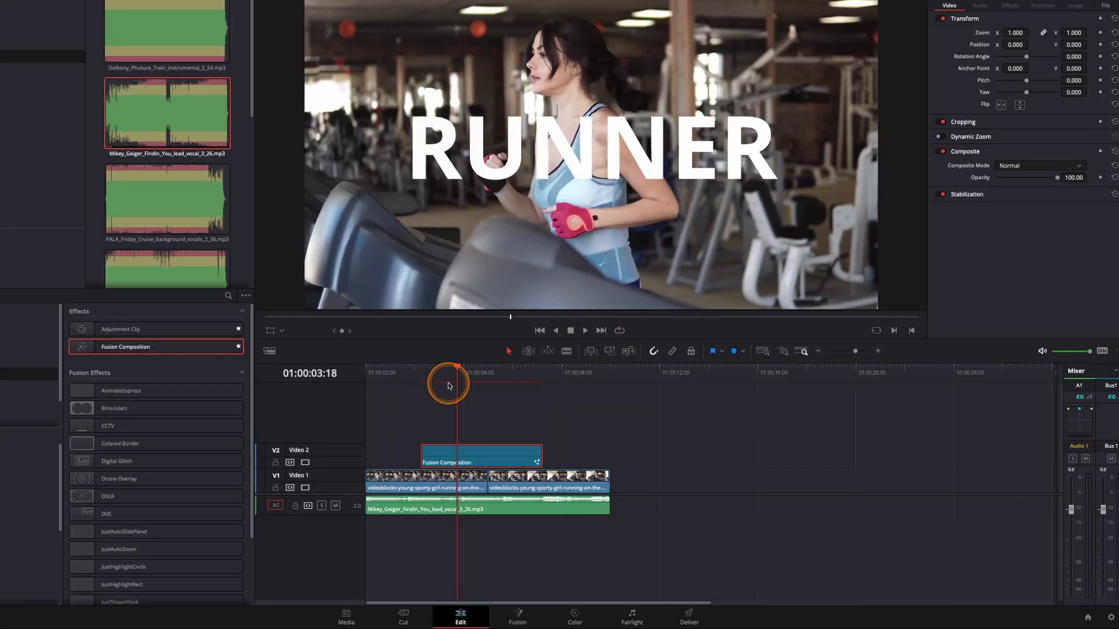
left_click_drag(455, 372, 400, 372)
key("space")
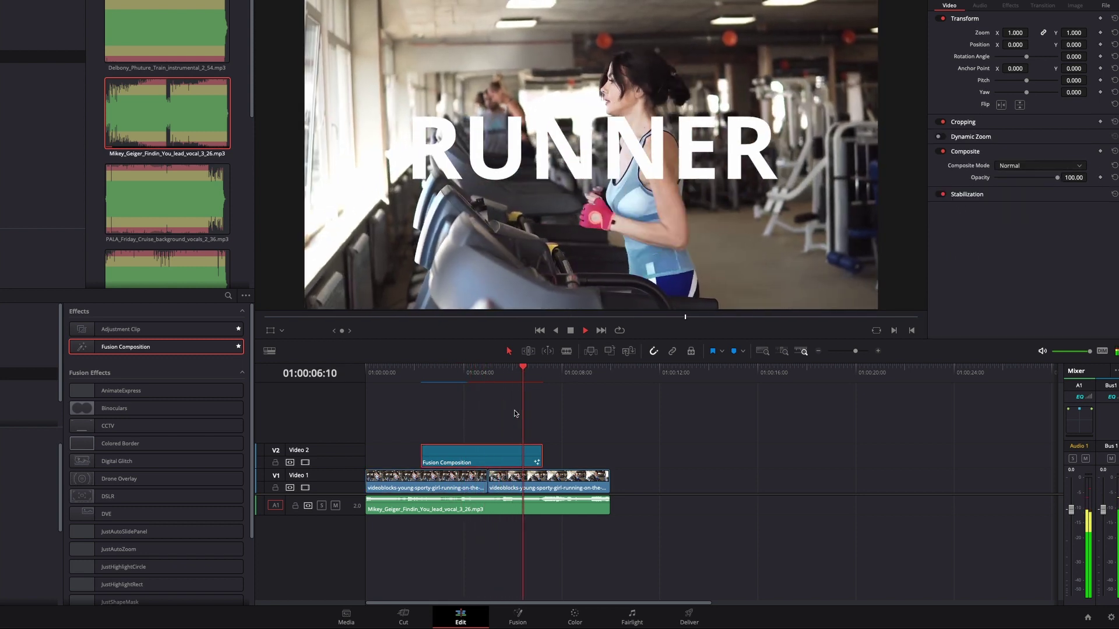
left_click(501, 458)
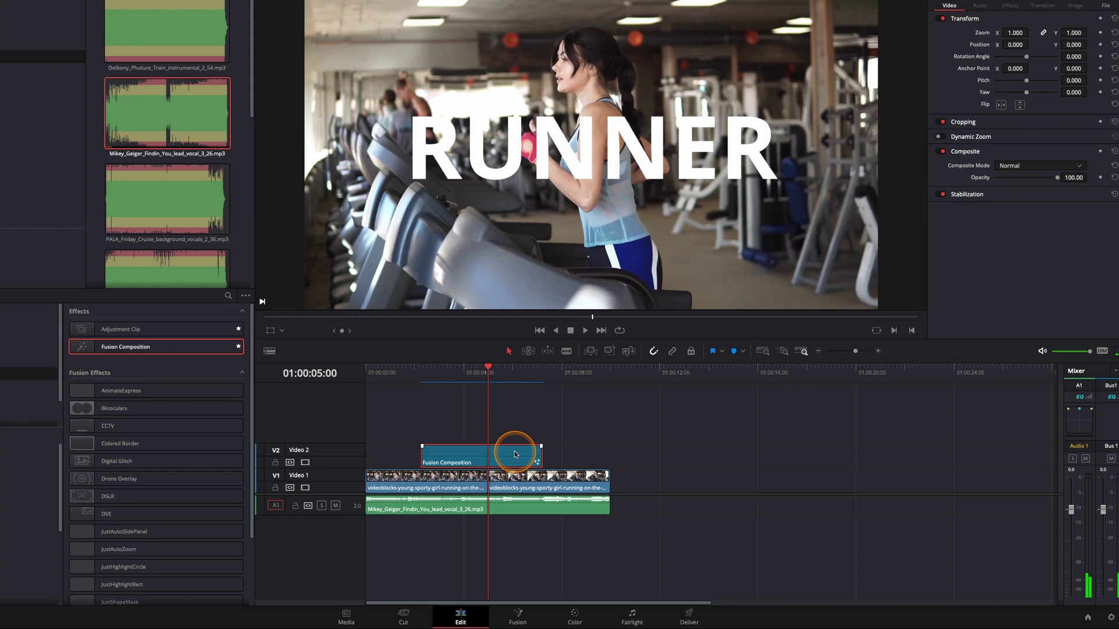
- Reselect the Fusion Composition, revisit its Text1 node, and return to the Edit timeline
left_click(519, 451)
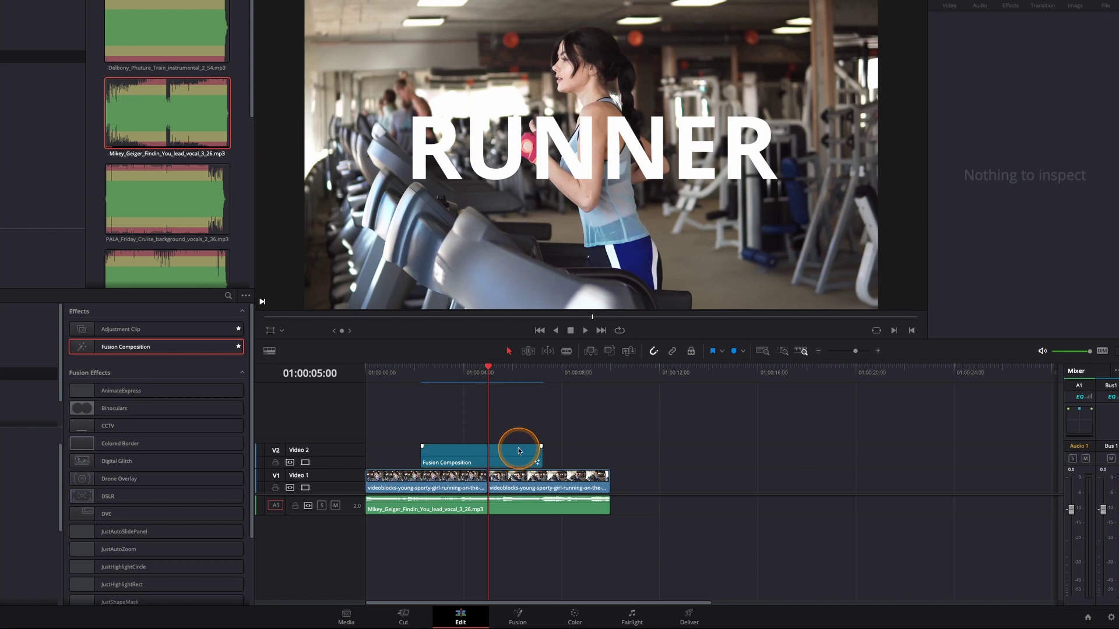
left_click(515, 451)
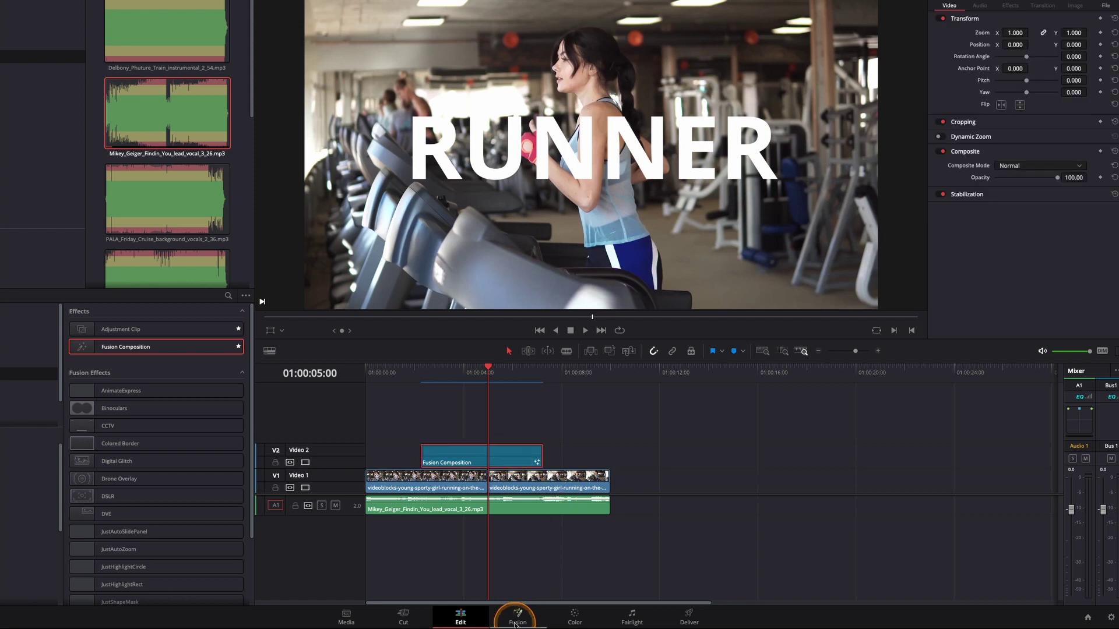
left_click(516, 619)
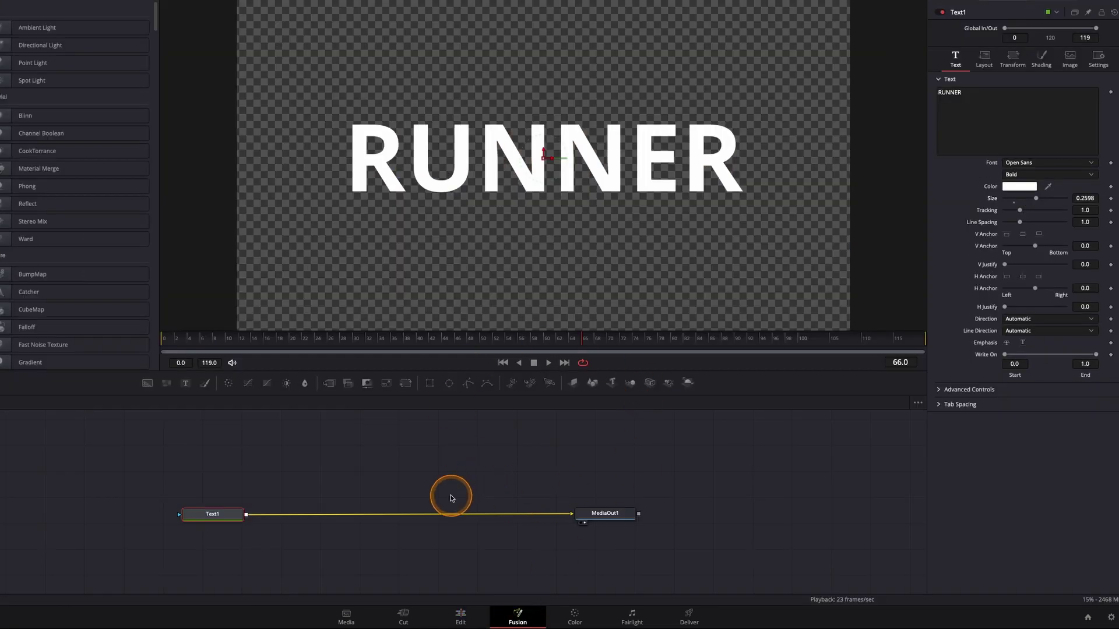
left_click_drag(264, 549, 183, 499)
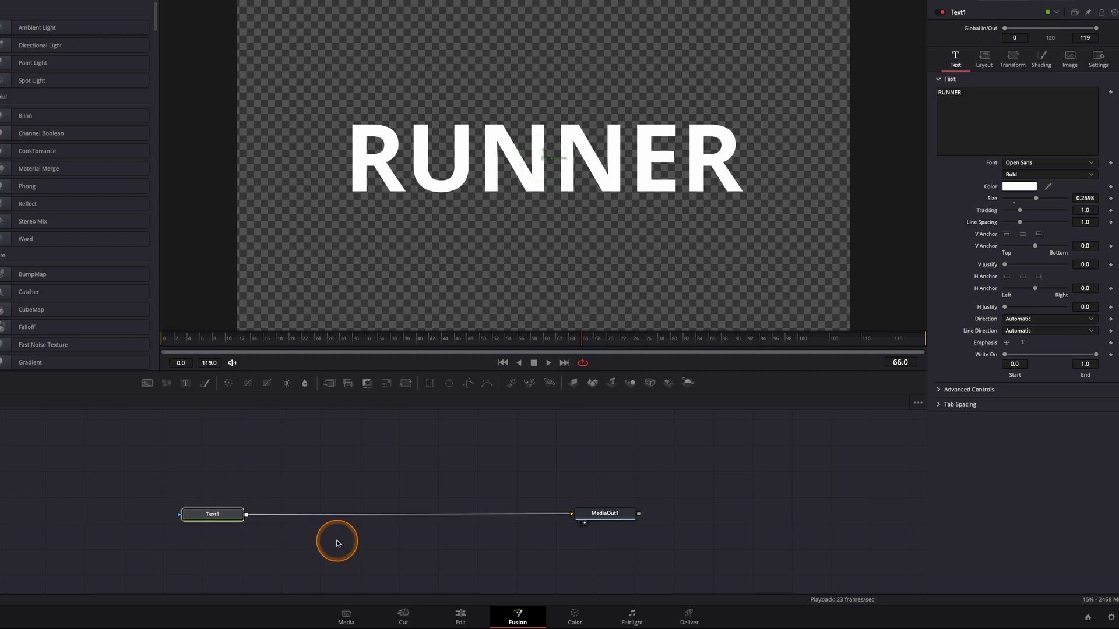
left_click(449, 613)
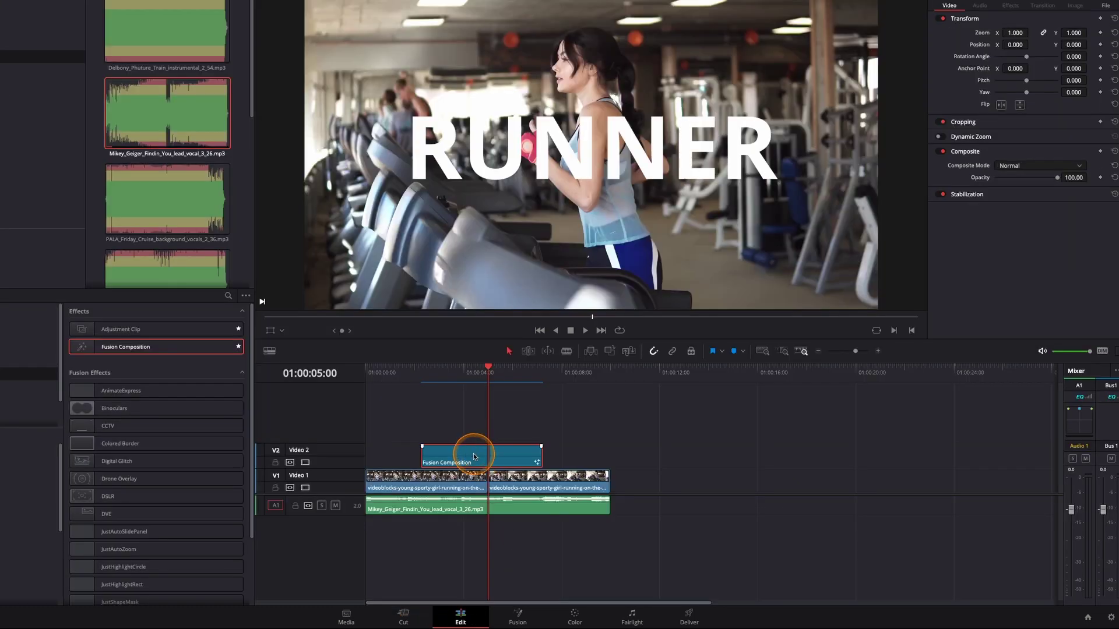
- Delete the Fusion Composition and put an Adjustment Clip on Video 2 above the footage
key("Delete")
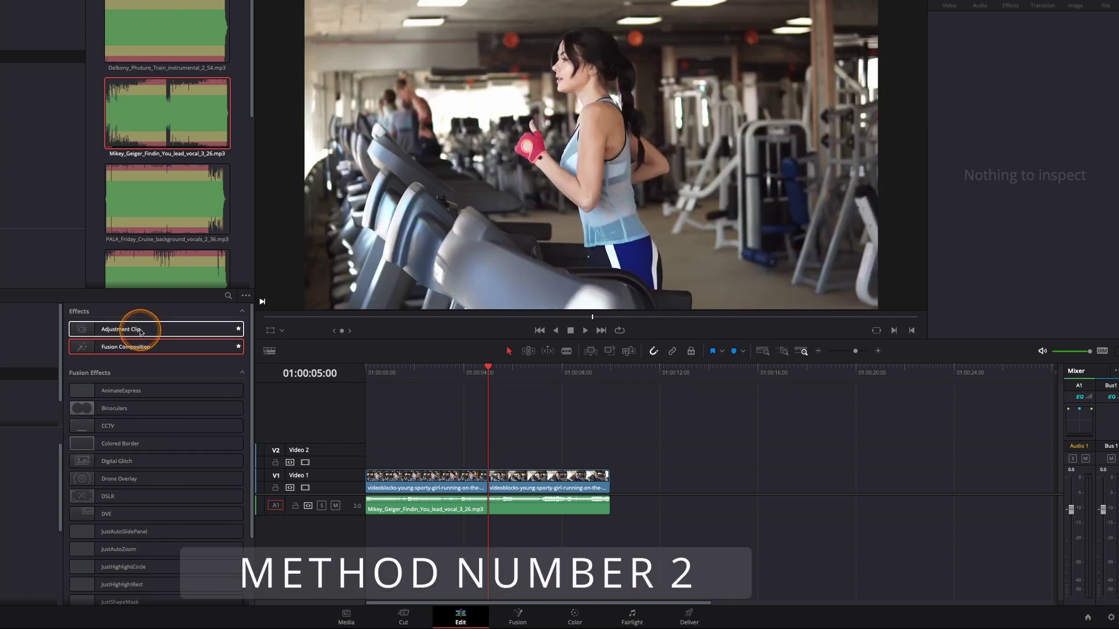
left_click_drag(100, 330, 429, 444)
mouse_move(489, 372)
left_mouse_down()
mouse_move(453, 376)
mouse_move(505, 380)
left_mouse_up()
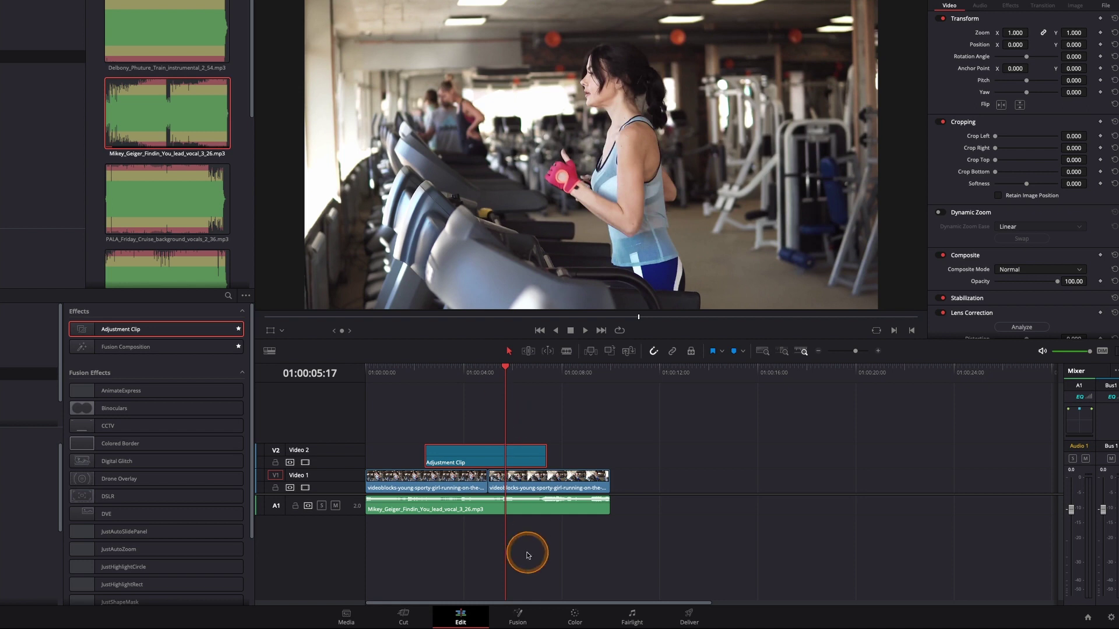
- Open the Adjustment Clip in Fusion, spread out MediaIn1 and MediaOut1, and preview the footage
left_click(517, 619)
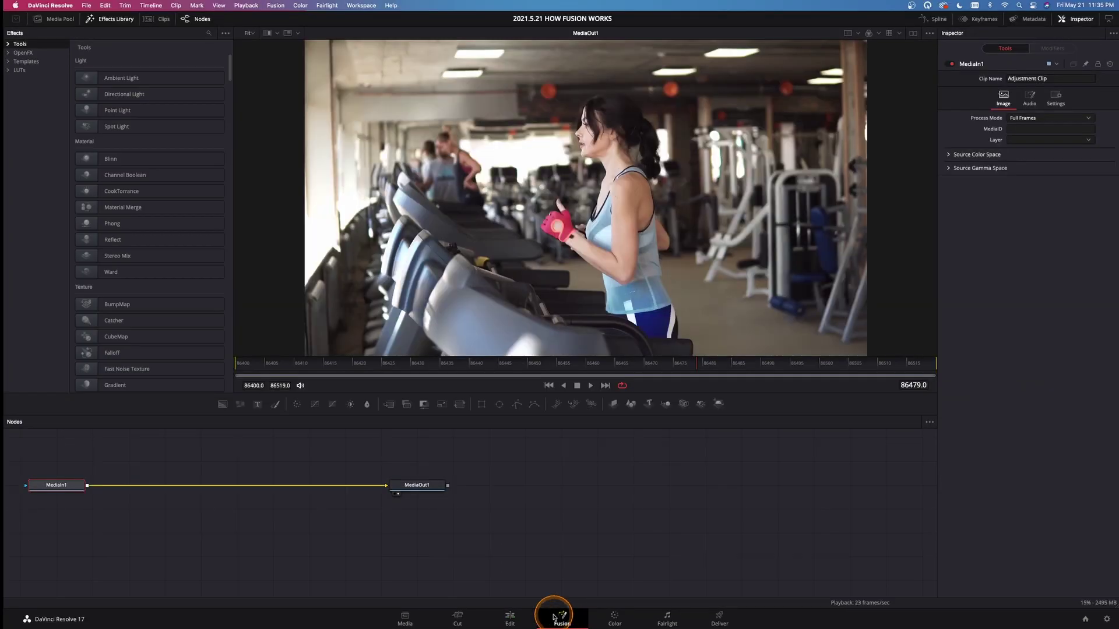
left_click_drag(446, 486, 725, 532)
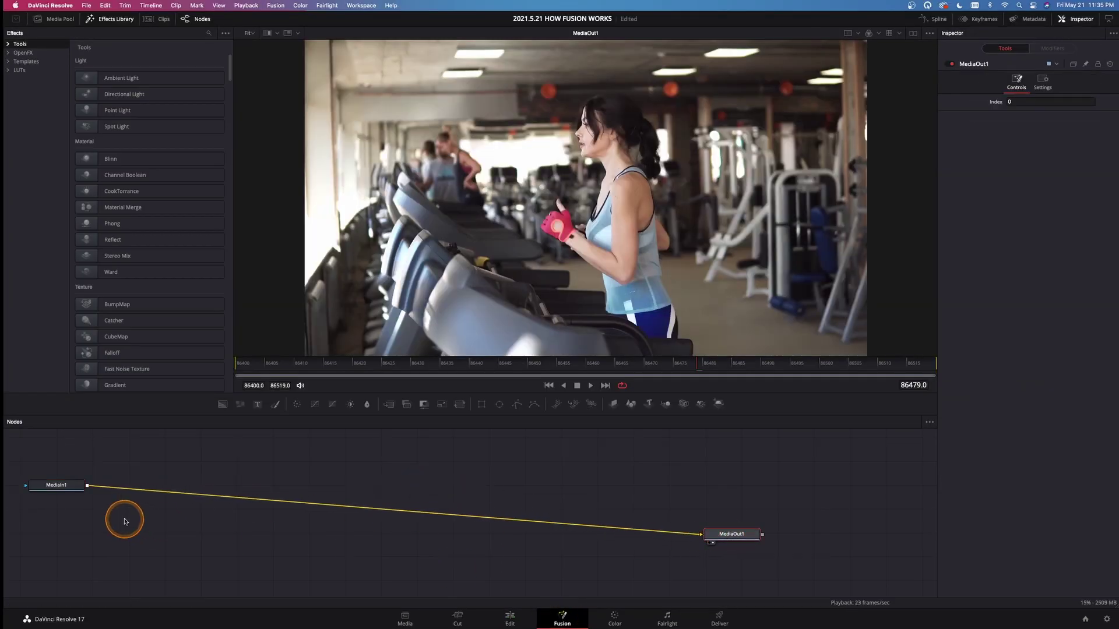
left_click_drag(52, 486, 171, 546)
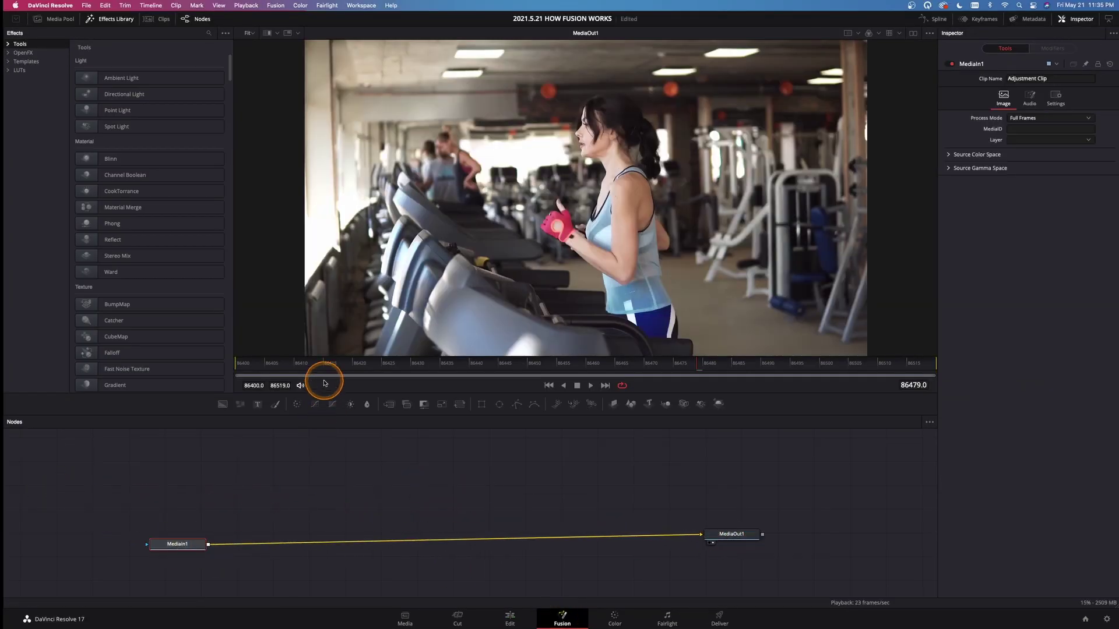
key("space")
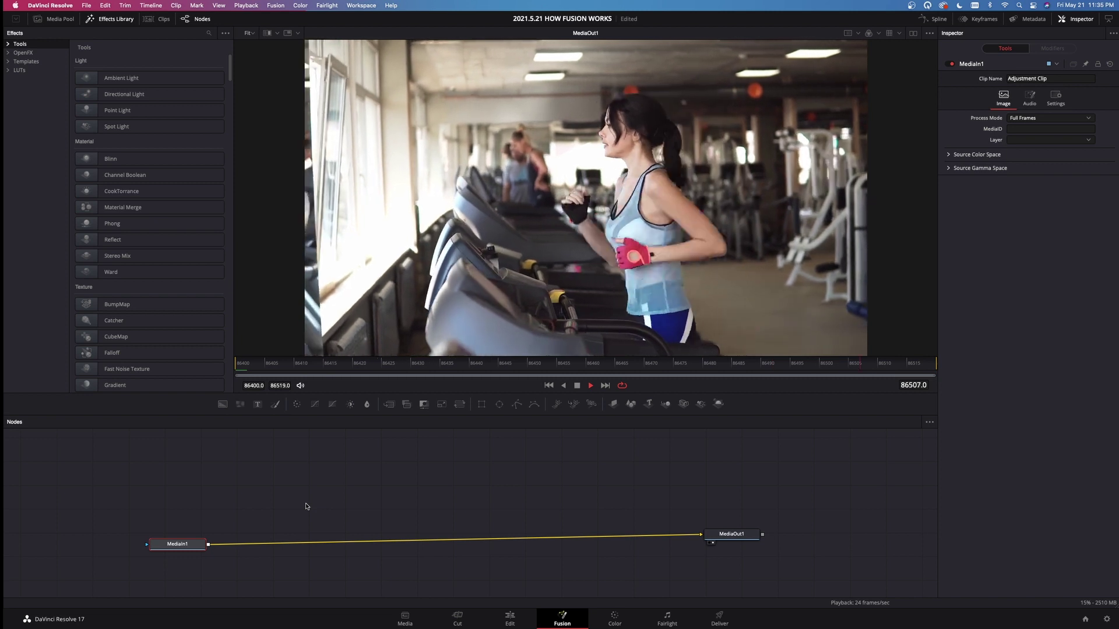
left_click(300, 506)
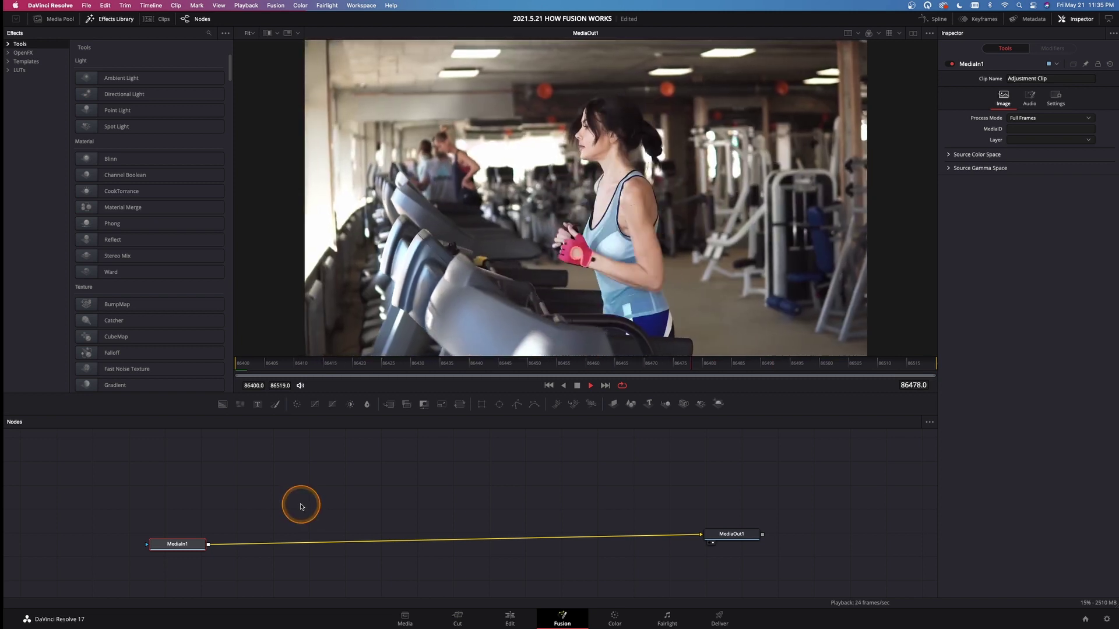
key("space")
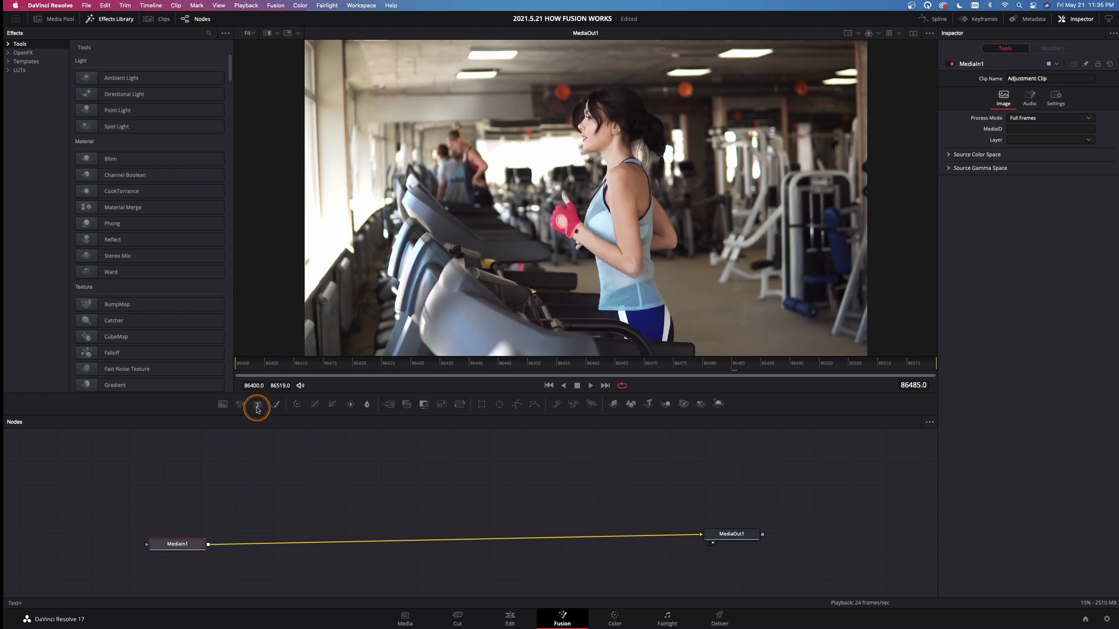
- Merge a Text+ node reading FITNESS over the footage, enlarged to about 0.30 size
left_click_drag(257, 410, 269, 546)
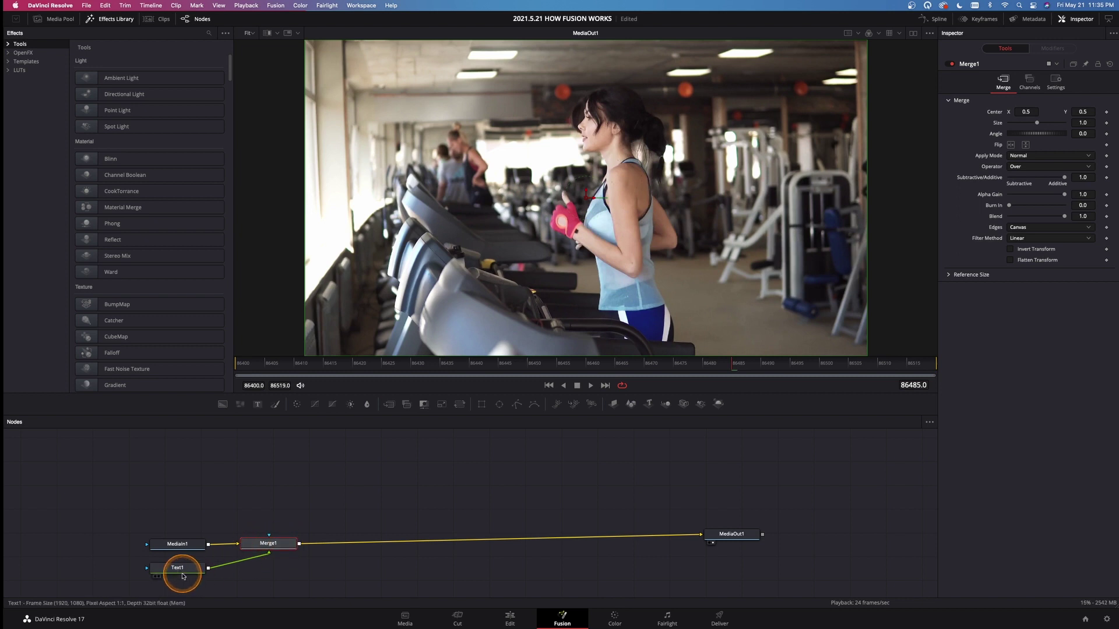
left_click_drag(183, 576, 272, 505)
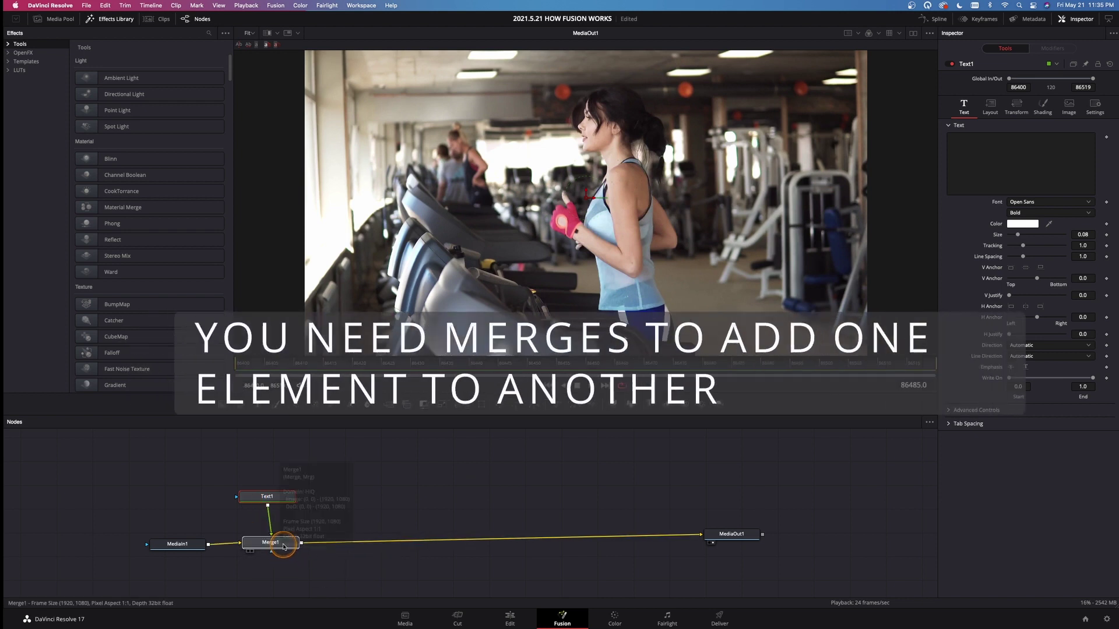
left_click_drag(286, 545, 276, 548)
left_click_drag(275, 499, 277, 504)
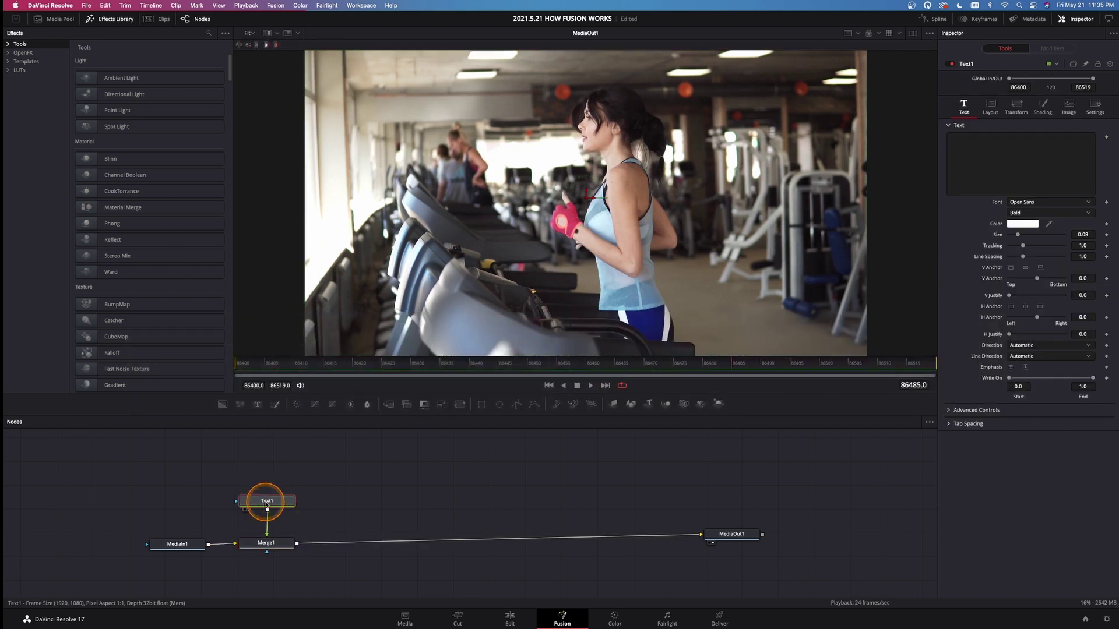
left_click(1011, 176)
type("FITNESS")
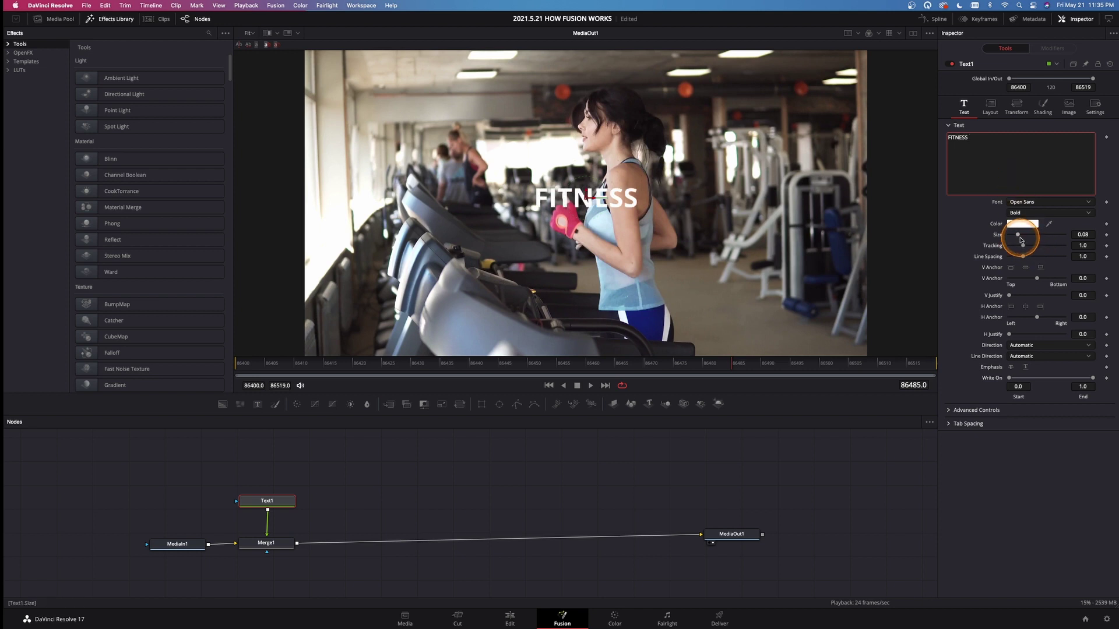
left_click_drag(1020, 239, 1043, 239)
left_click(624, 482)
left_click(511, 617)
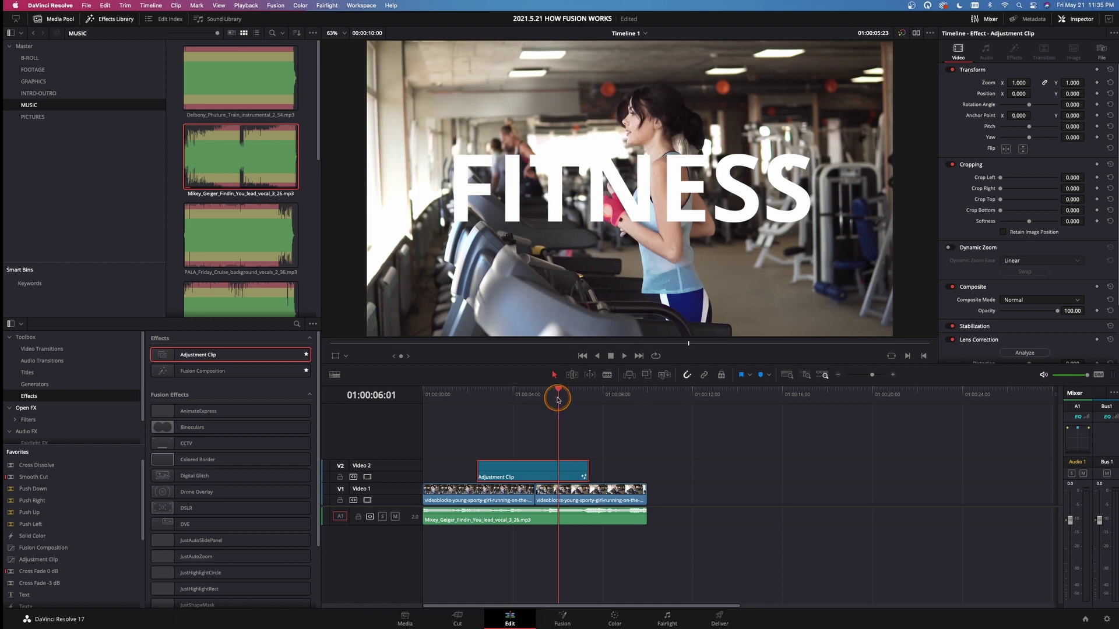
- Play back the timeline, then delete the Adjustment Clip from Video 2
left_click_drag(541, 398, 462, 395)
left_click(592, 439)
key("space")
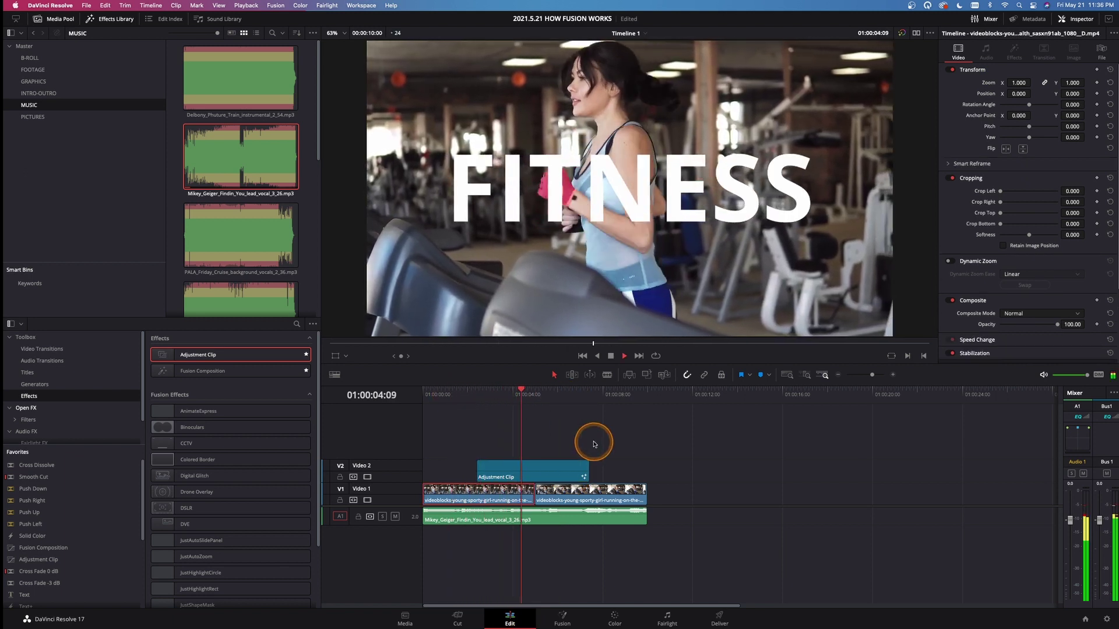
left_click(582, 469)
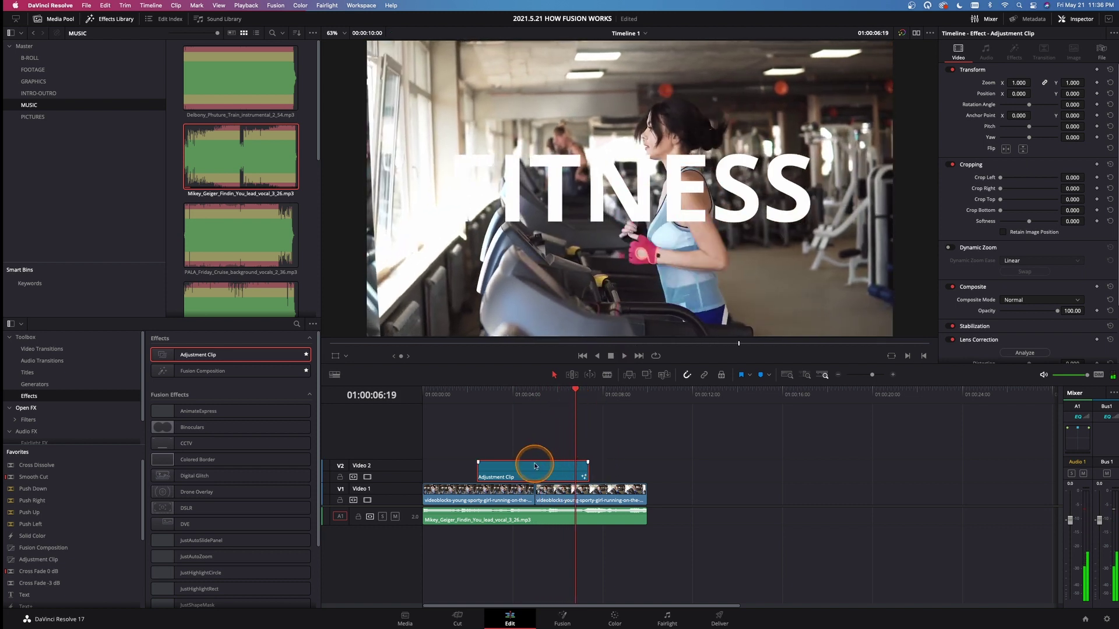
key("Delete")
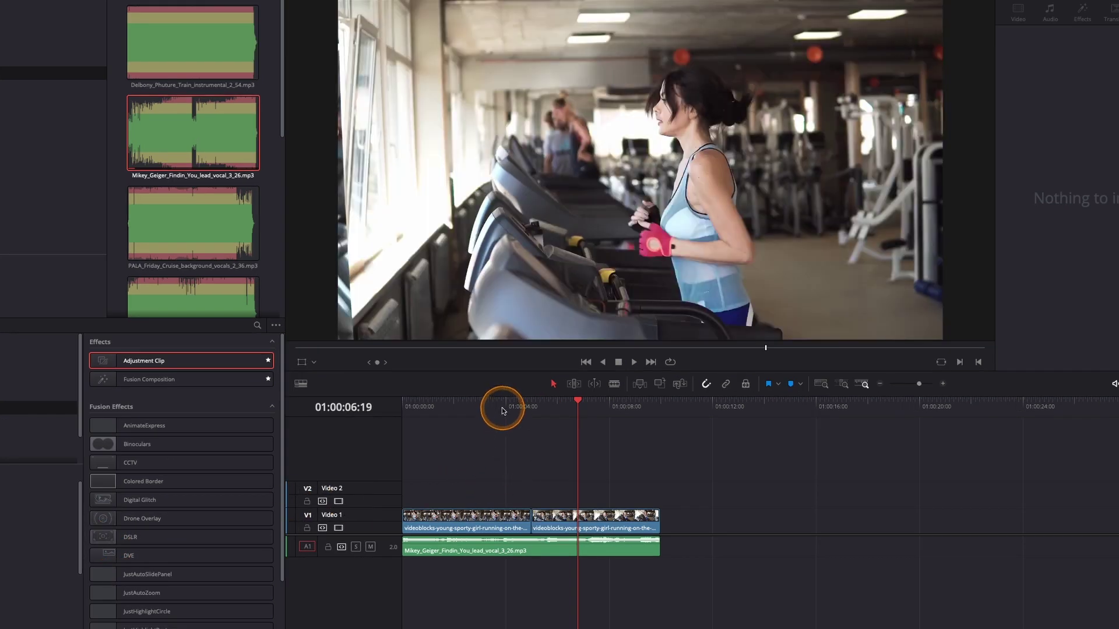
- Blade the runner clip at about two and six seconds and convert the middle piece into Fusion Clip 1
left_click_drag(502, 411, 591, 402)
key("ctrl+b")
key("ctrl+b")
left_click(560, 406)
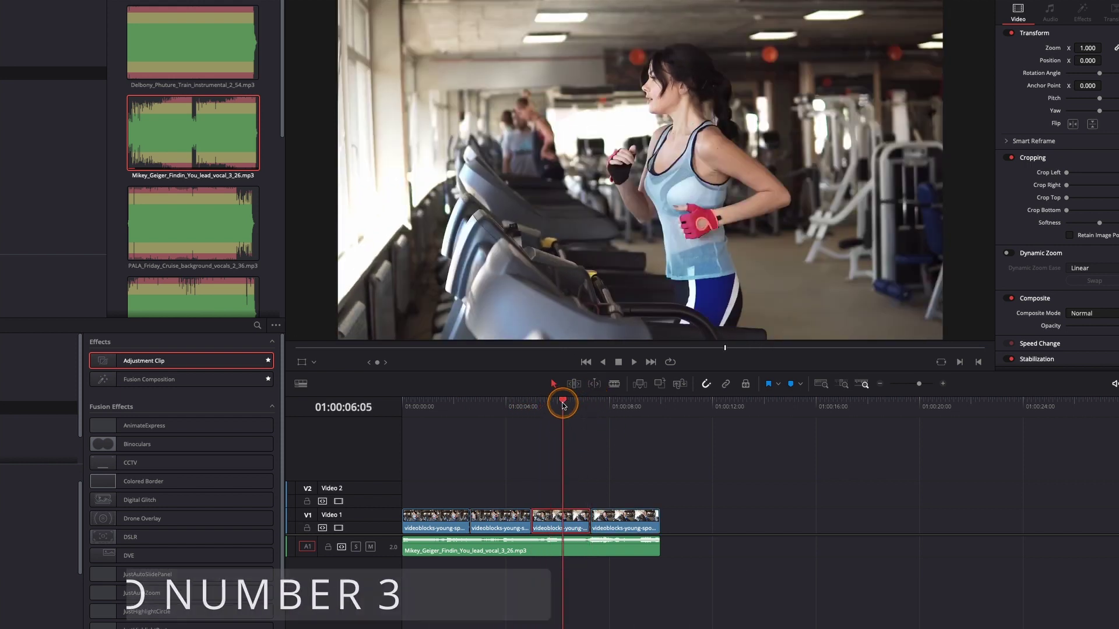
left_click_drag(502, 472, 570, 519)
right_click(503, 516)
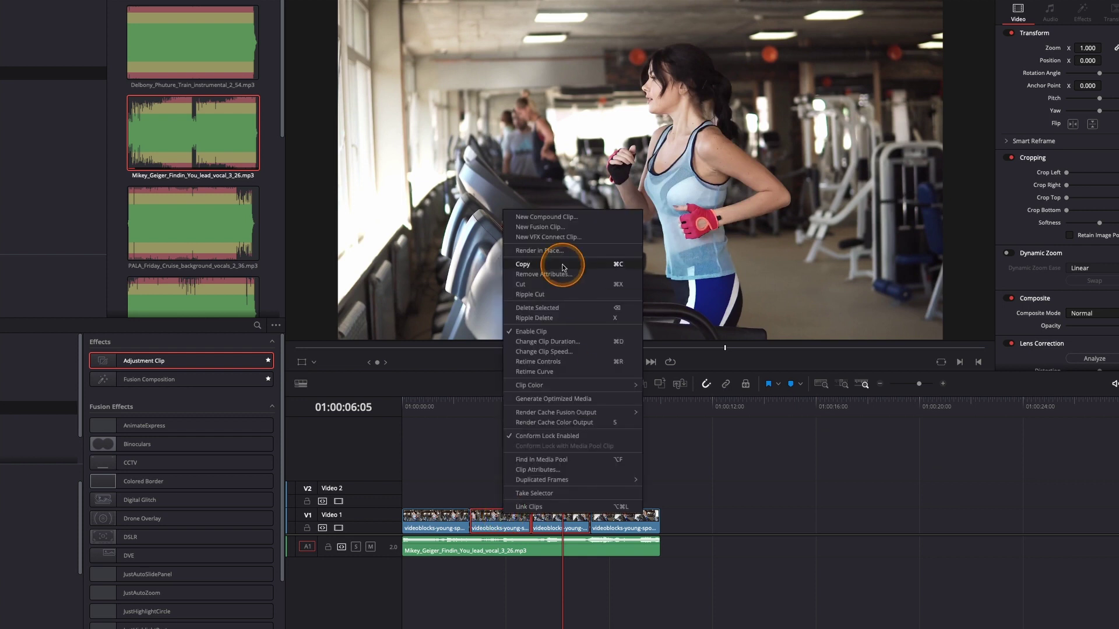
left_click(545, 229)
left_click_drag(567, 403, 532, 408)
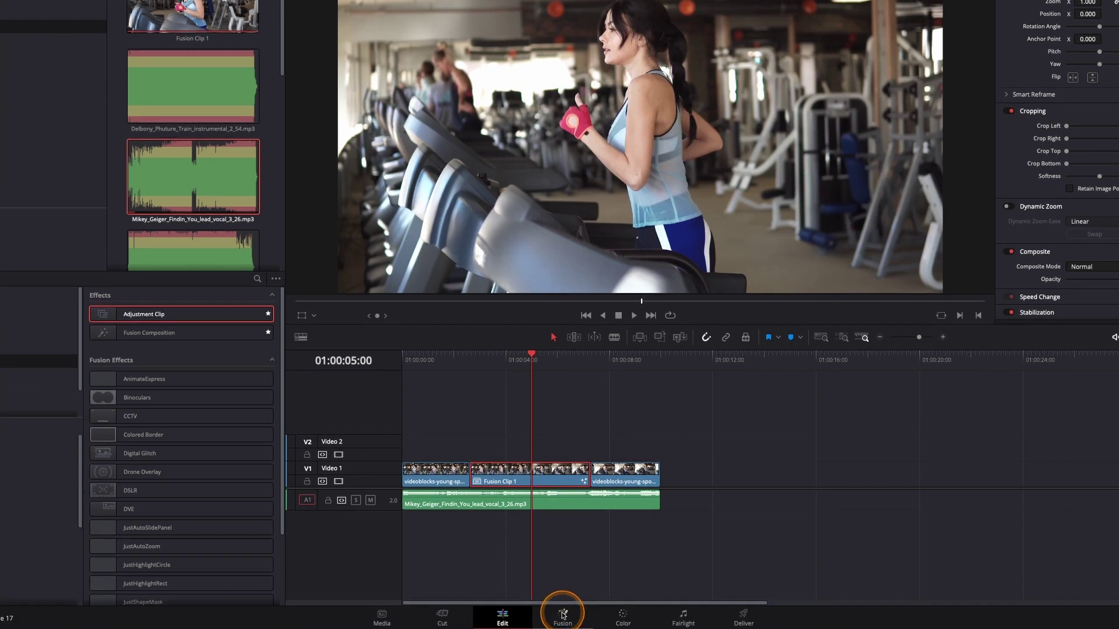
- Open Fusion Clip 1 in Fusion, spread out MediaIn1 and MediaOut1, and undo a misplaced text merge
left_click(560, 617)
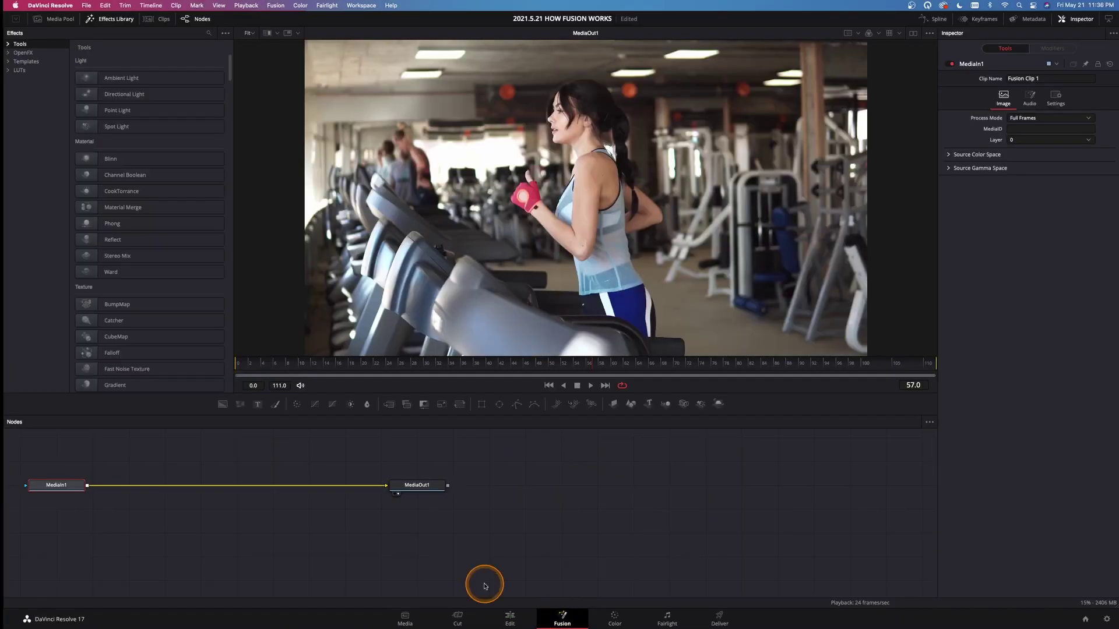
left_click_drag(419, 486, 772, 545)
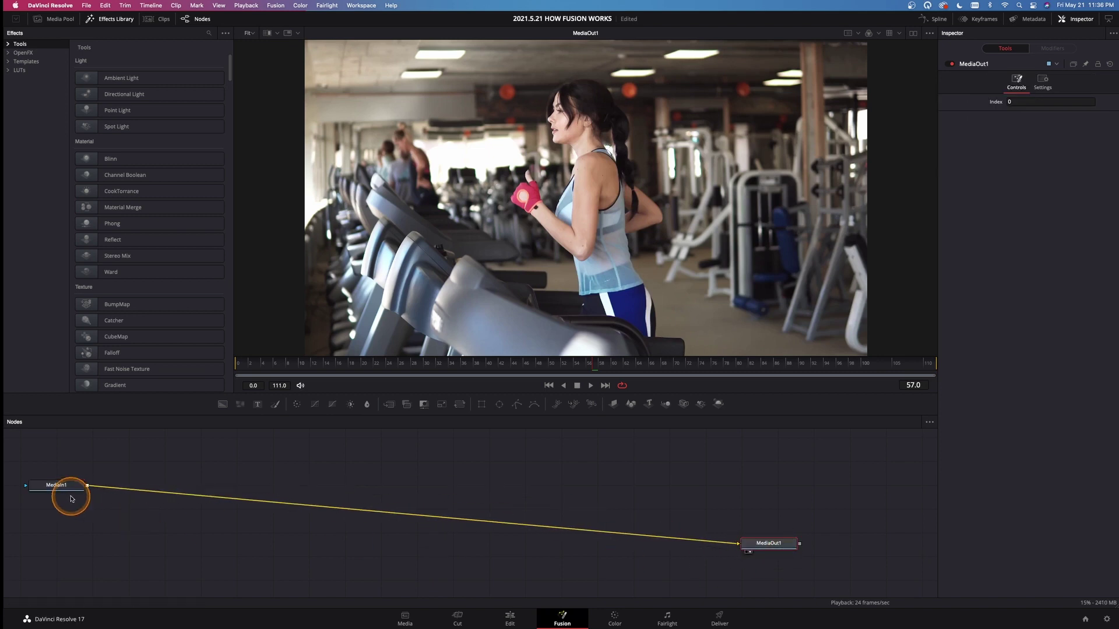
left_click_drag(66, 496, 212, 550)
left_click_drag(258, 404, 358, 469)
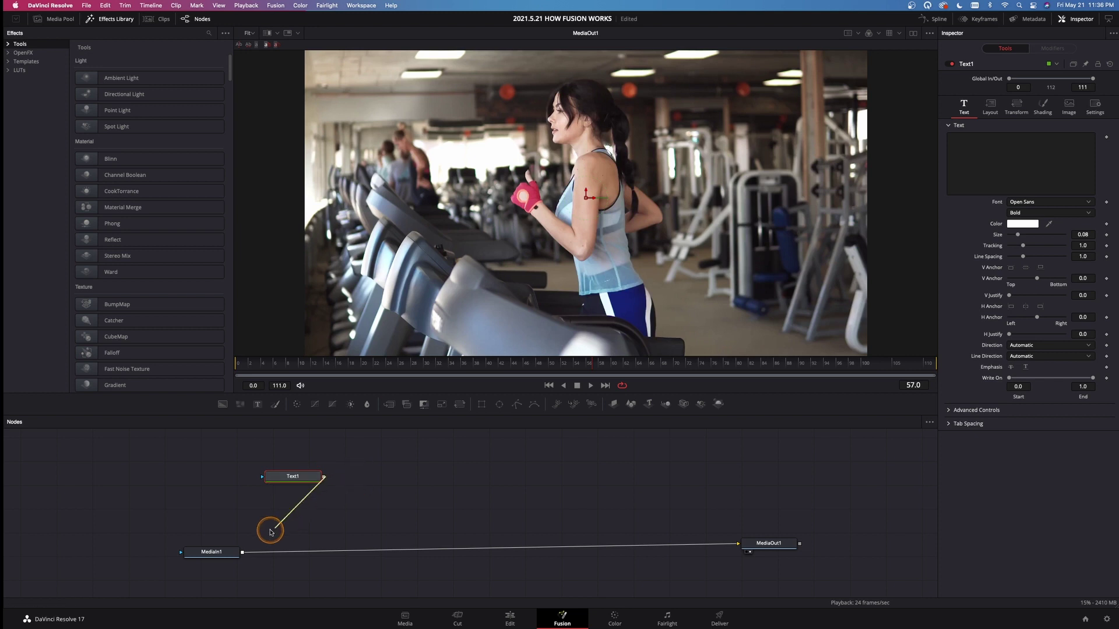
left_click_drag(264, 535, 244, 548)
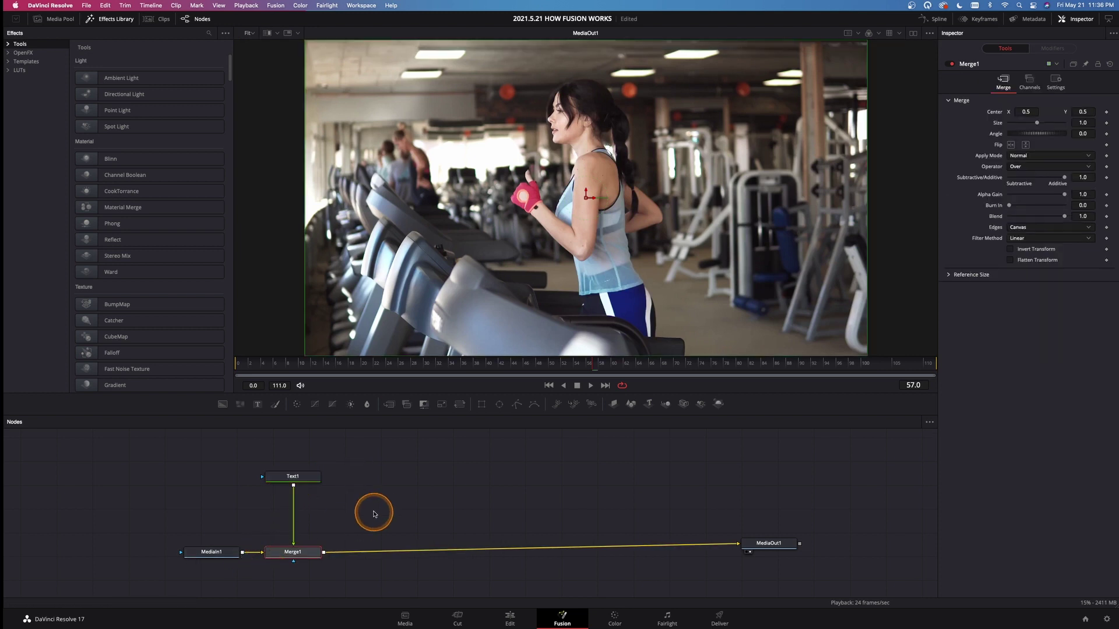
key("super+z")
key("super+z")
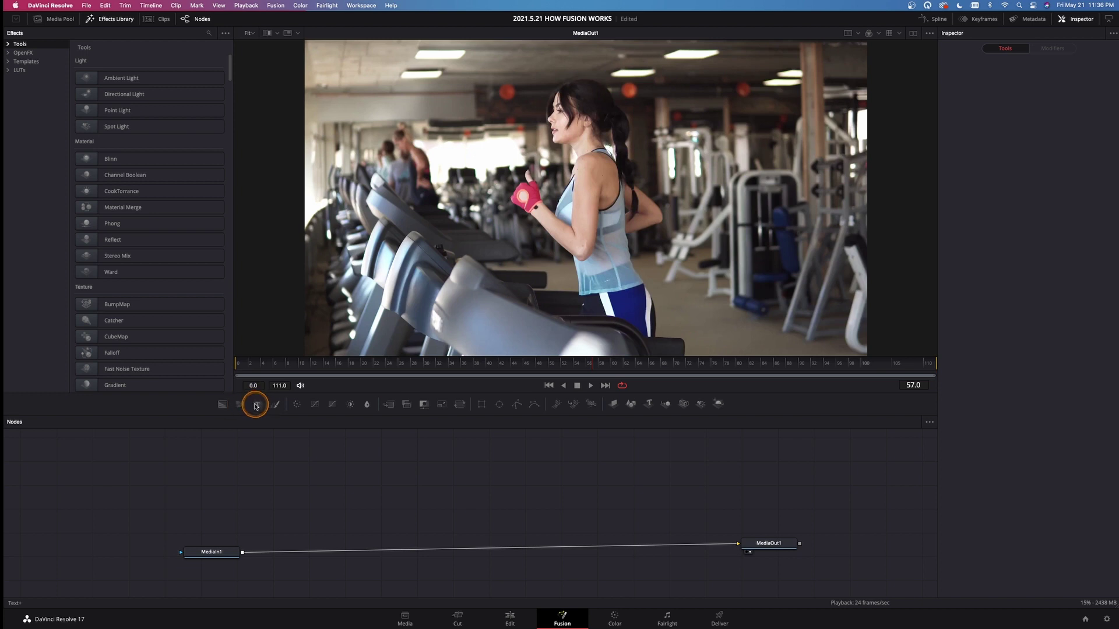
- Insert a Text+ node reading FITNESS onto the footage link, enlarged to about 0.29 size
left_click_drag(266, 426, 308, 550)
left_click_drag(229, 575, 321, 503)
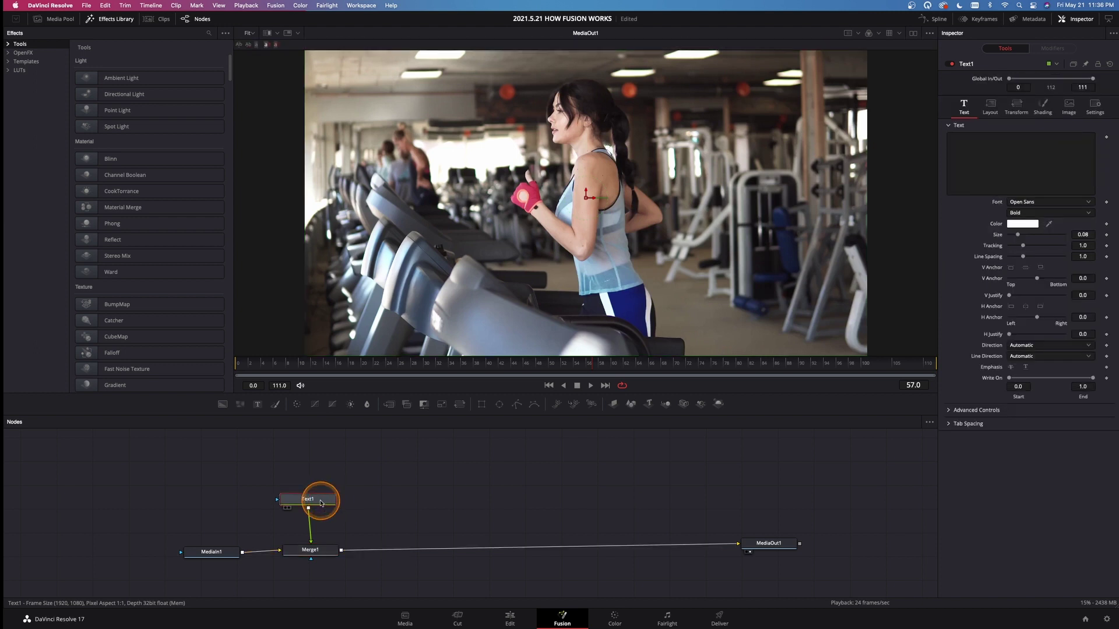
left_click(985, 148)
type("FITNESS")
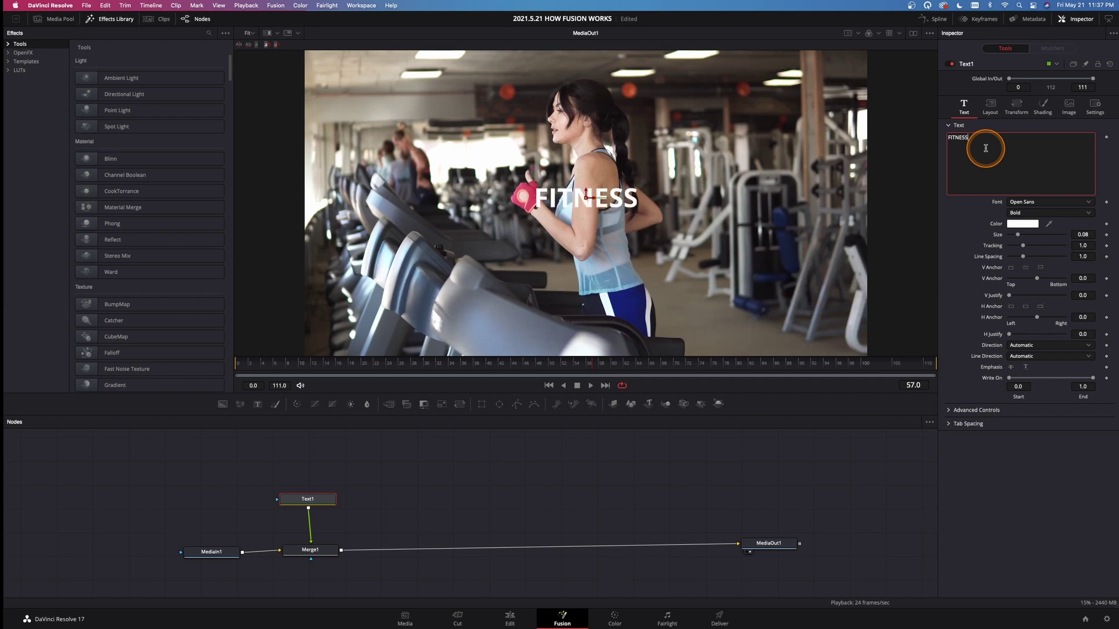
left_click_drag(1017, 227, 1040, 233)
left_click(531, 610)
left_click_drag(545, 405, 481, 404)
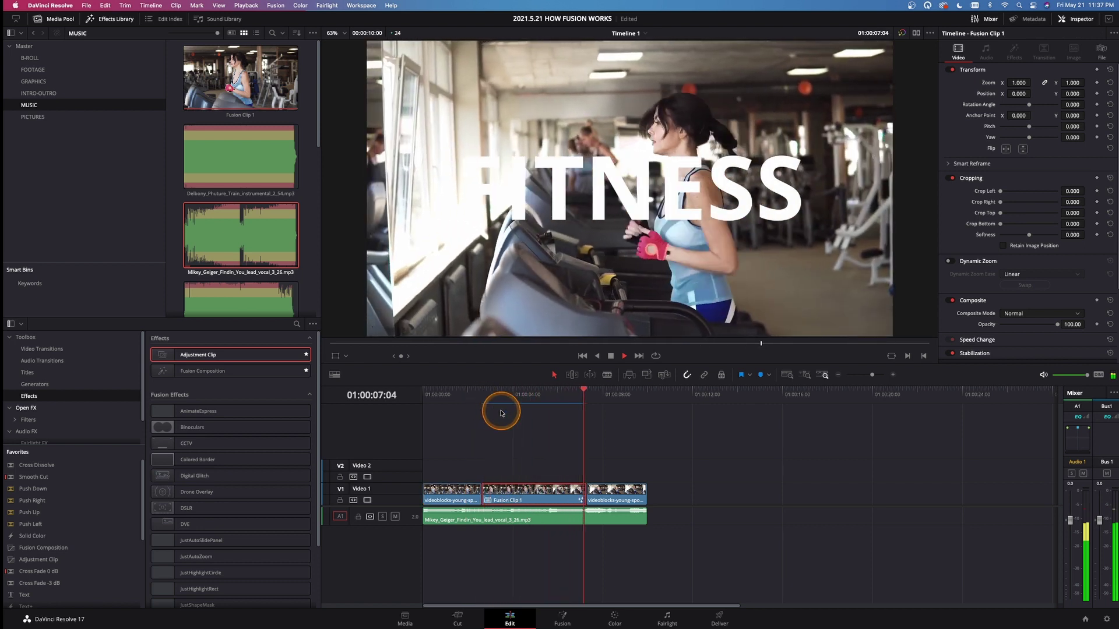
- Stop playback, deselect Fusion Clip 1, and undo its creation with Cmd+Z
left_click(532, 392)
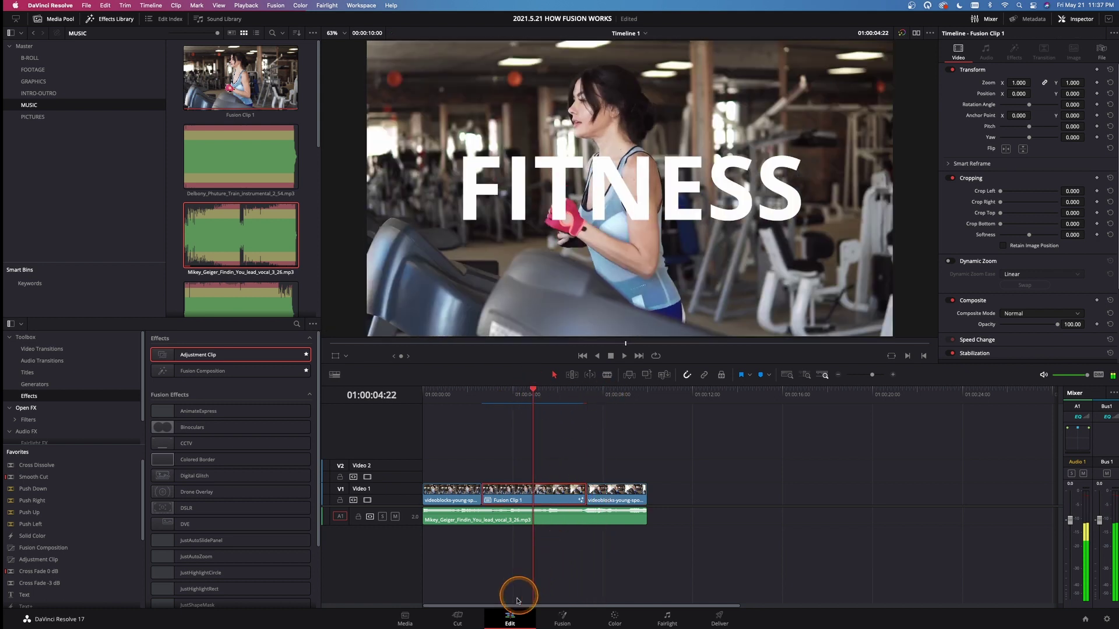
left_click(515, 443)
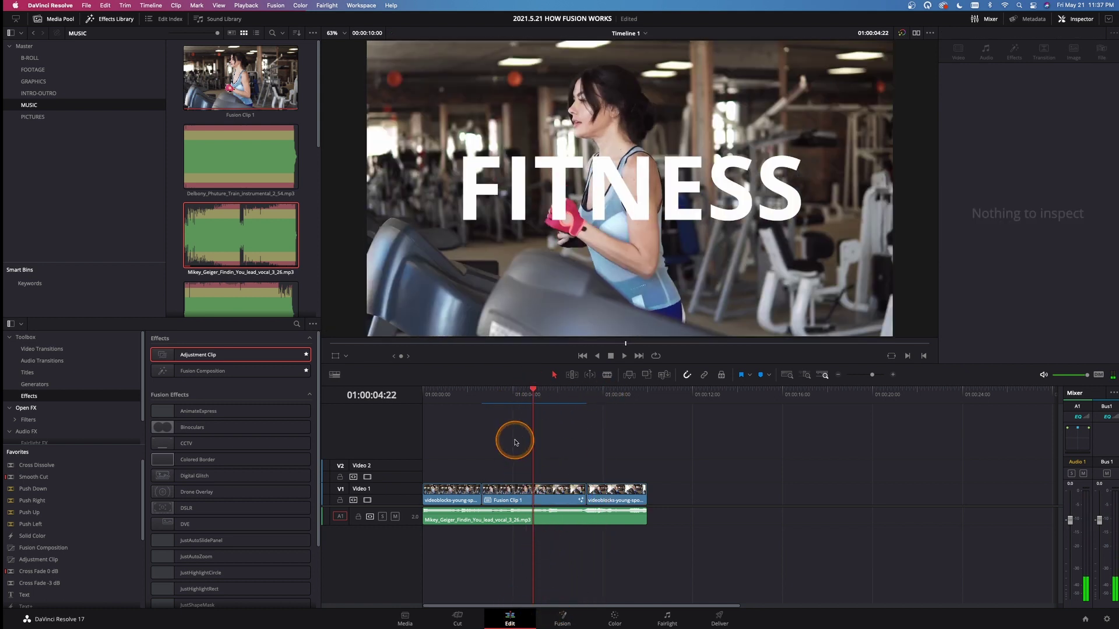
key("super+z")
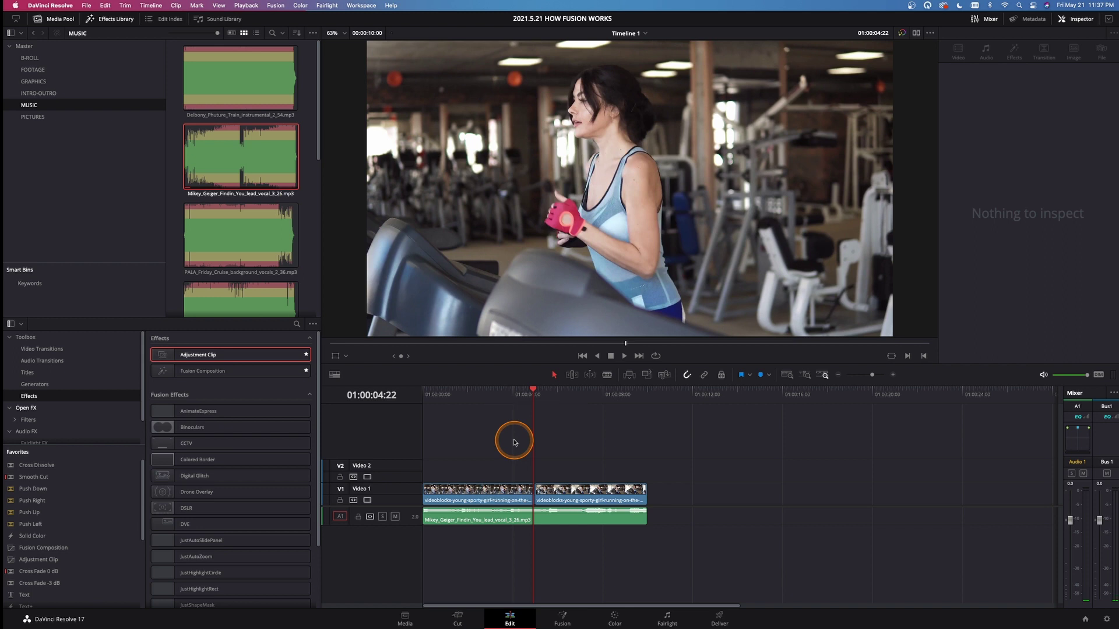
left_click_drag(535, 395, 481, 398)
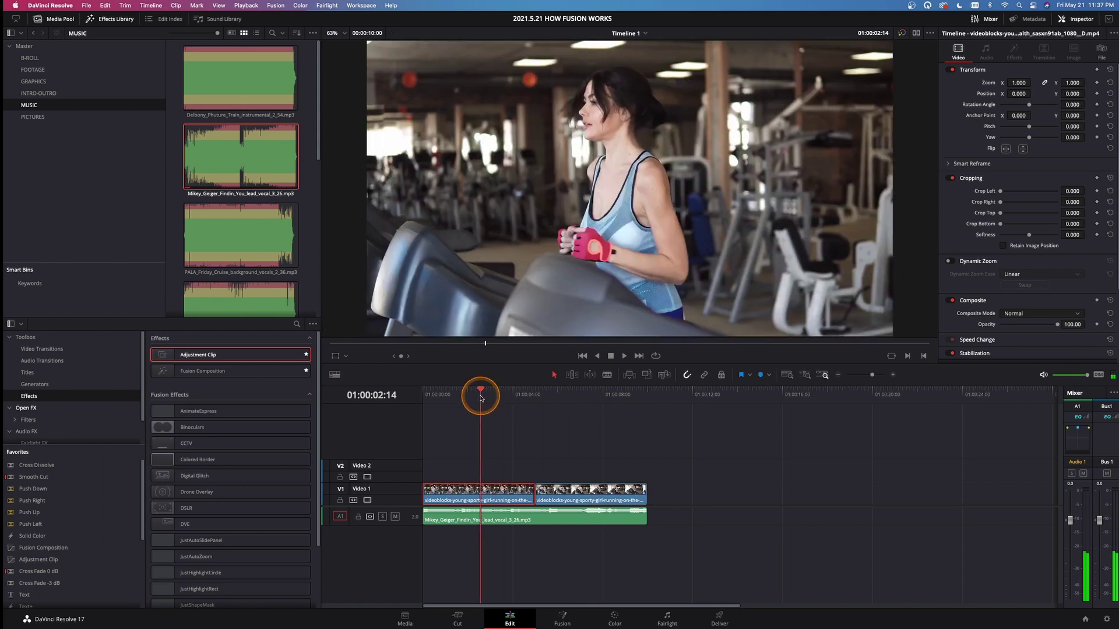
- In the first clip's Fusion composition, insert a Text+ node merged over MediaIn1 via Merge1
left_click(563, 620)
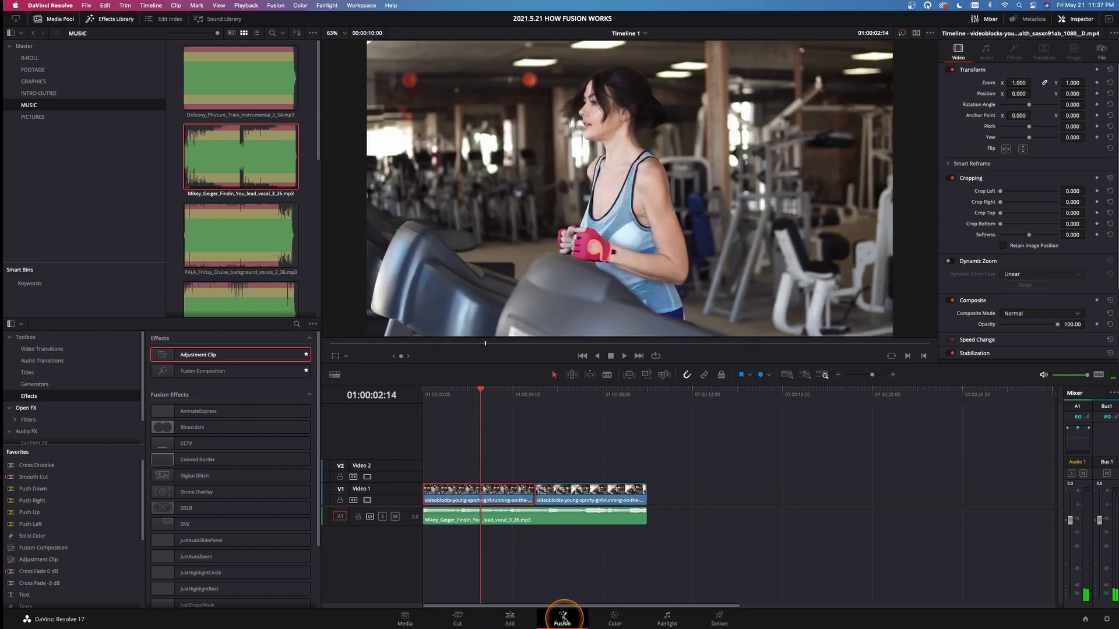
left_click_drag(425, 487, 779, 541)
left_click_drag(56, 488, 178, 548)
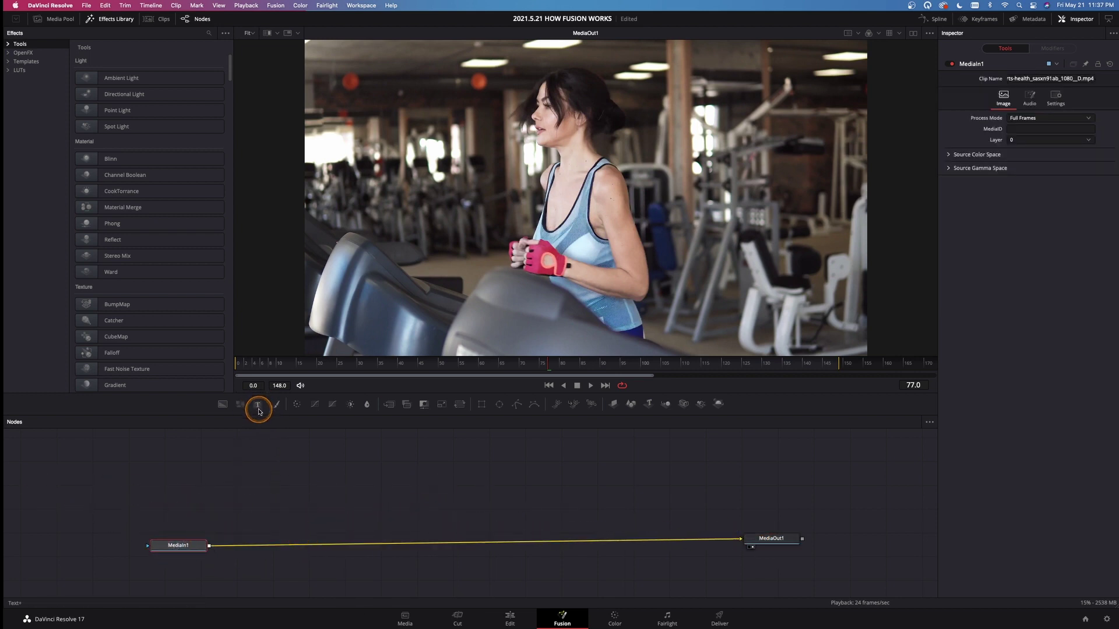
left_click_drag(260, 426, 318, 458)
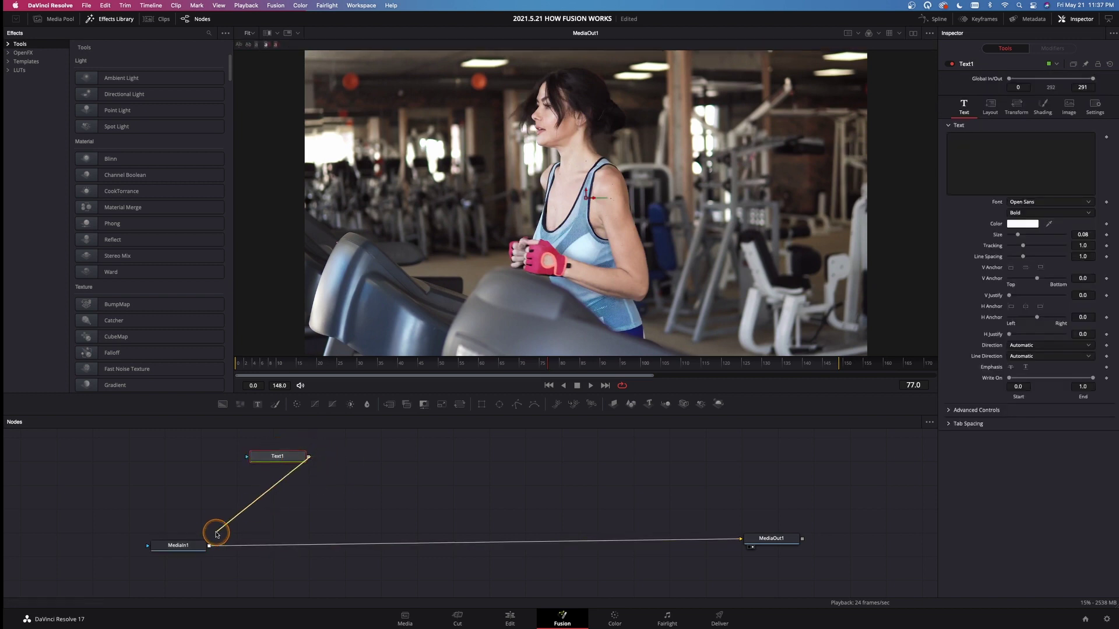
mouse_move(217, 534)
left_mouse_down()
mouse_move(208, 547)
mouse_move(215, 540)
left_mouse_up()
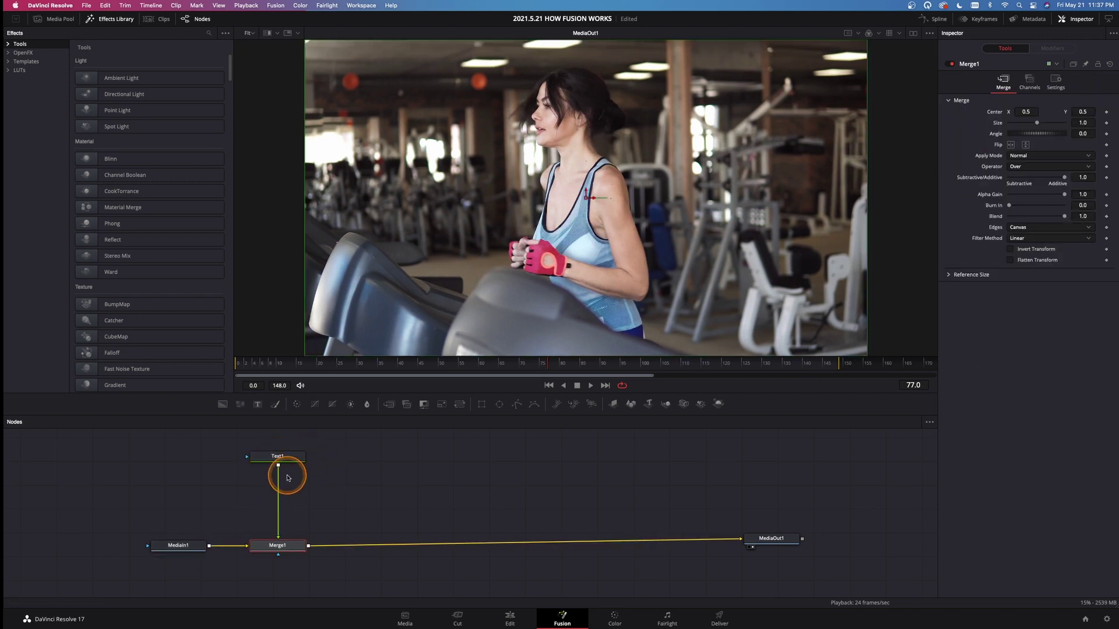
left_click_drag(287, 460, 289, 469)
- Set the title text to RUNNER and enlarge it to a Size of about 0.29
left_click(1004, 166)
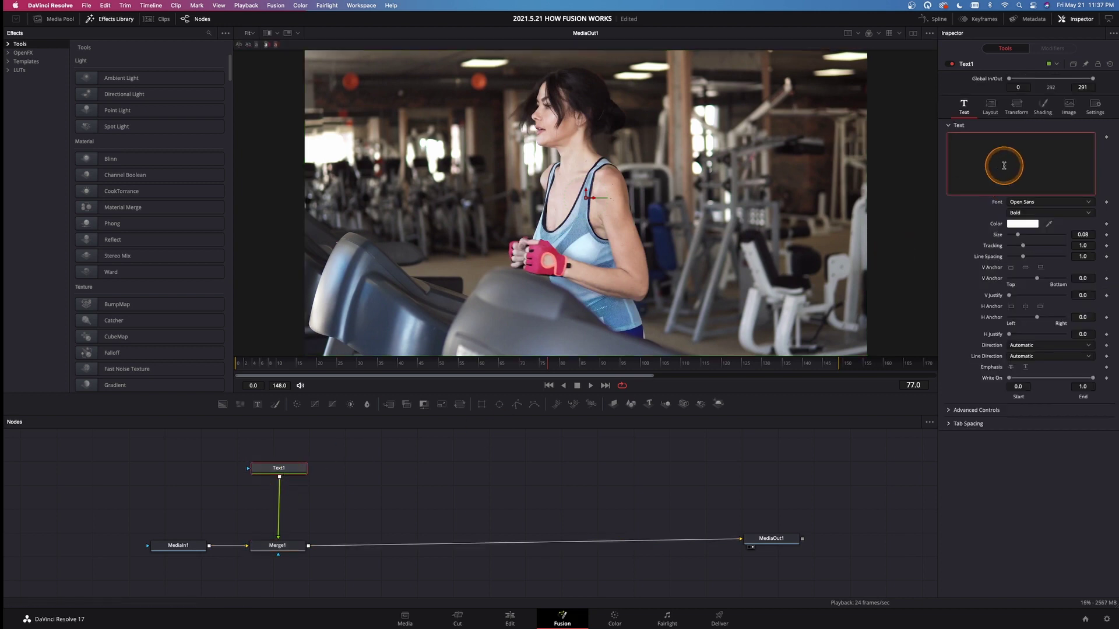
type("RUNNER")
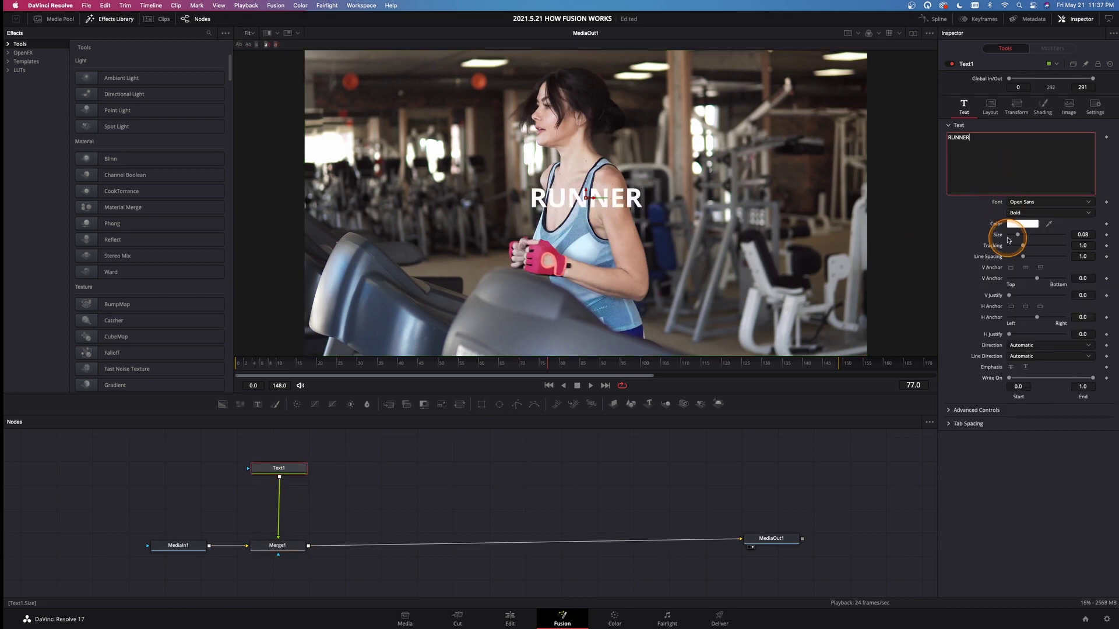
left_click_drag(1016, 236, 1042, 236)
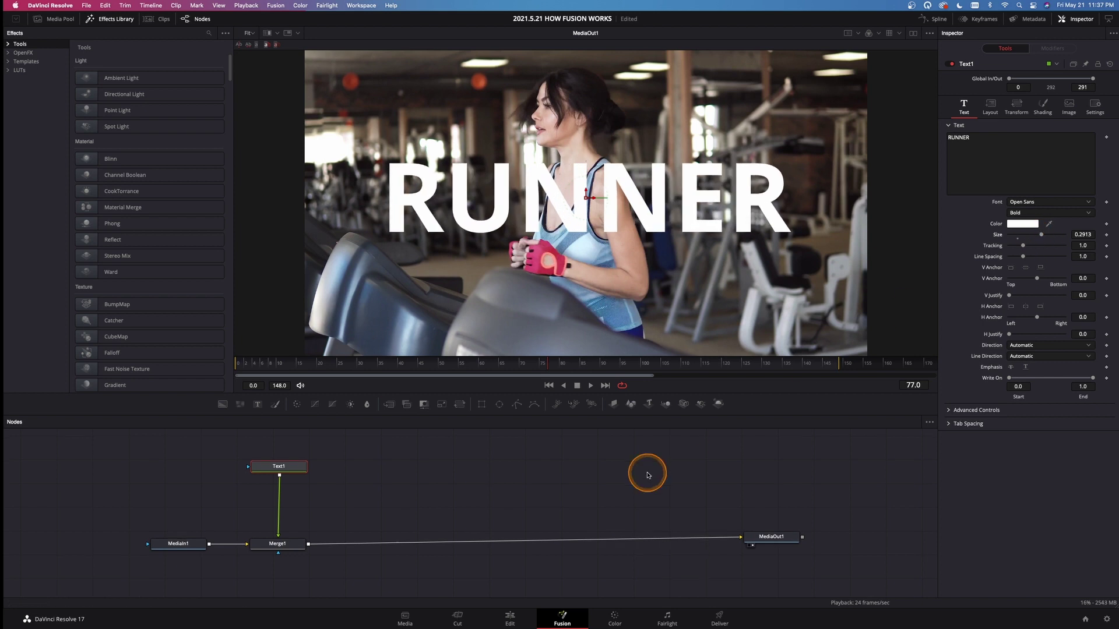
- Play the Edit timeline from the start to review the RUNNER title
left_click(510, 618)
left_click_drag(493, 397, 426, 395)
key("space")
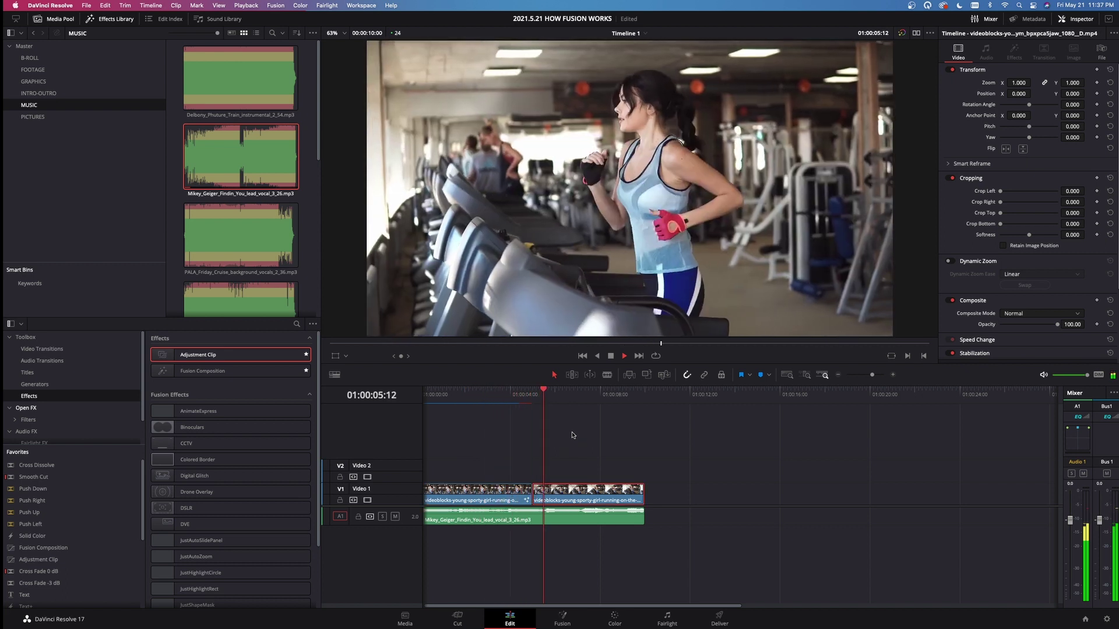
left_click_drag(554, 392, 473, 392)
left_click(494, 451)
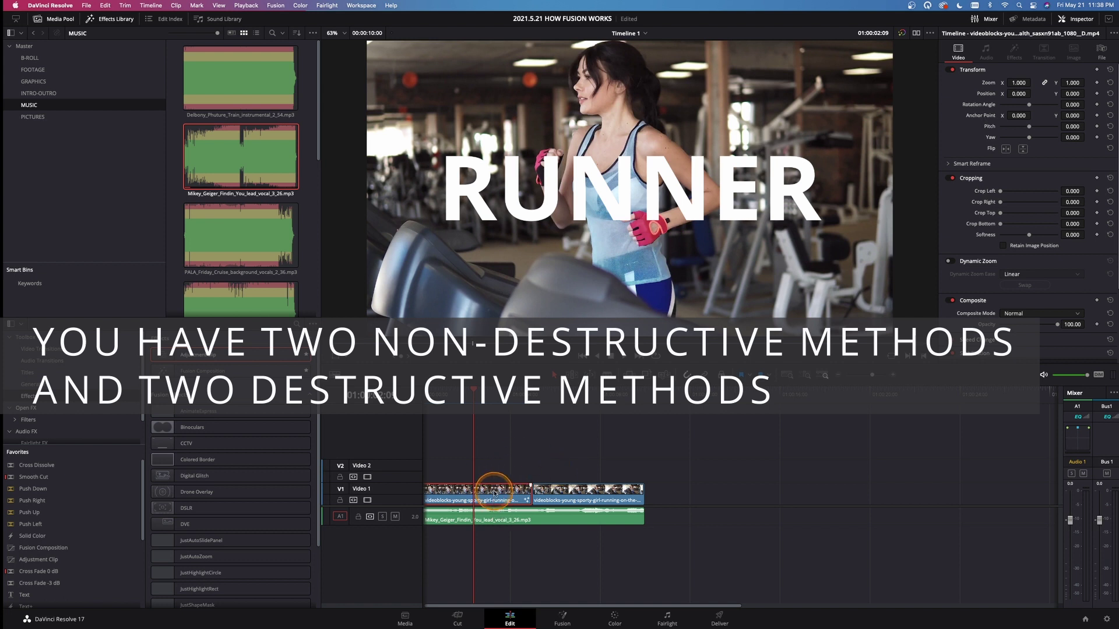
left_click(577, 620)
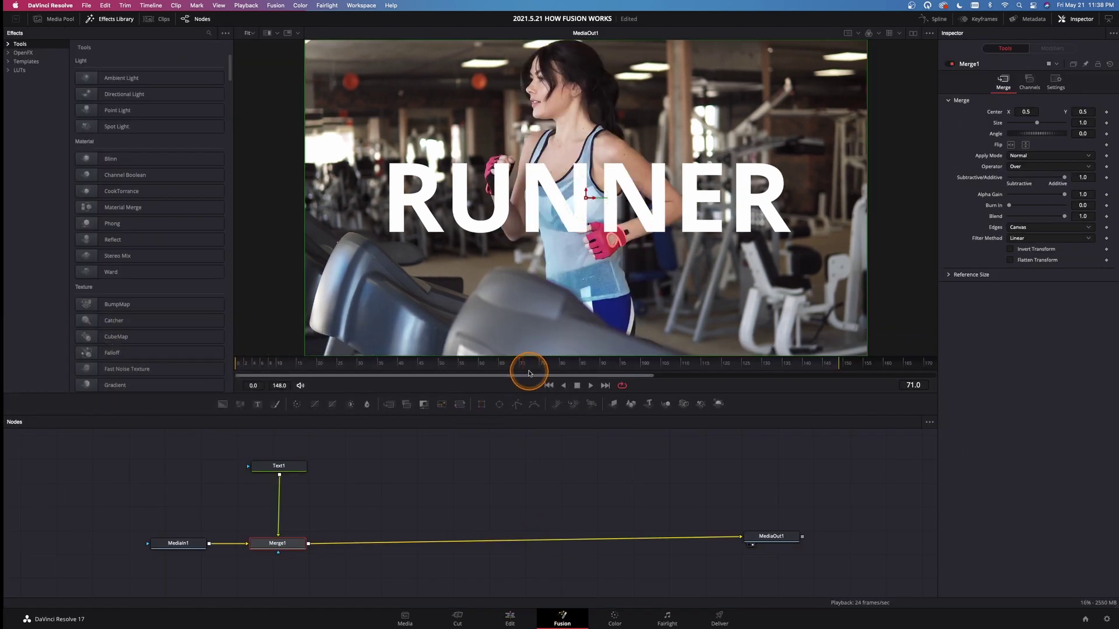
left_click_drag(530, 372, 214, 362)
key("space")
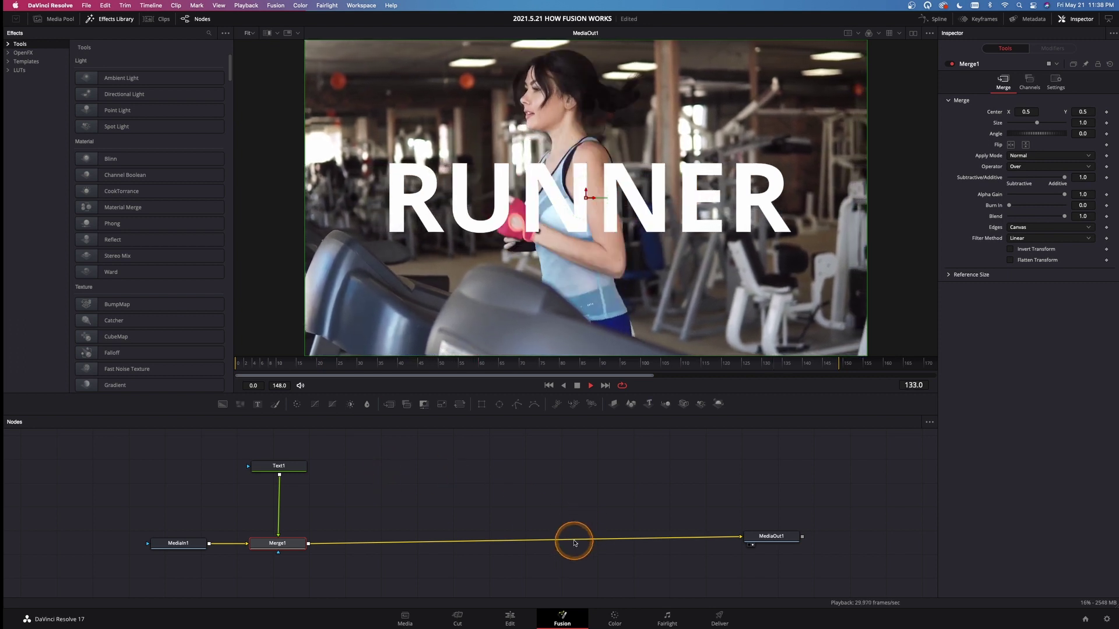
left_click(510, 617)
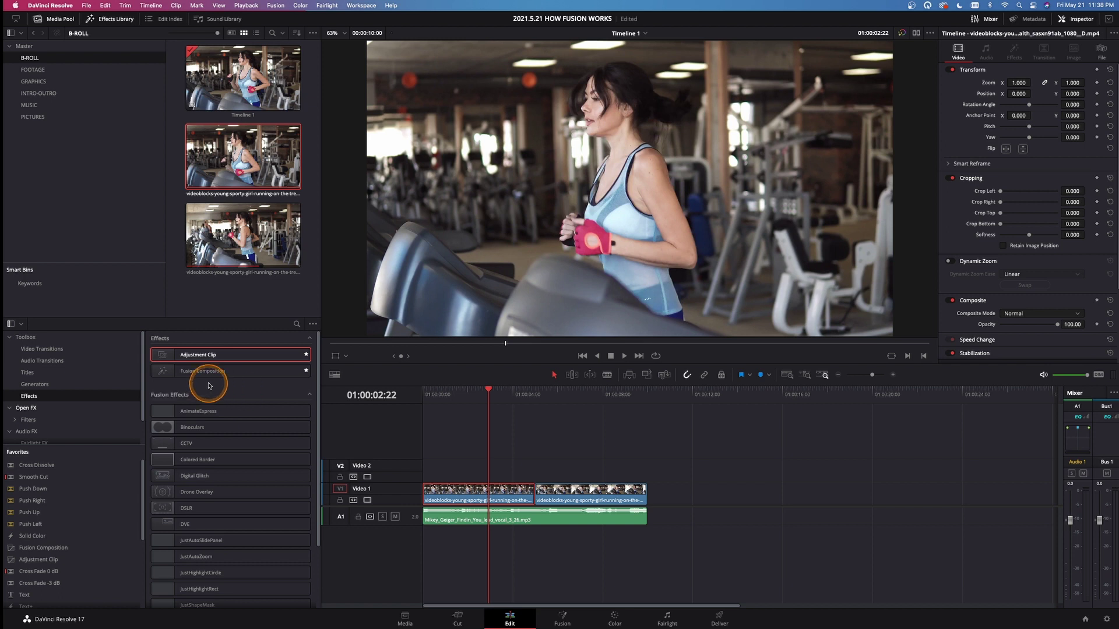
- Drop a Fusion Composition onto Video 2 and open its graph, moving MediaOut1 down-right
left_click_drag(227, 371, 475, 469)
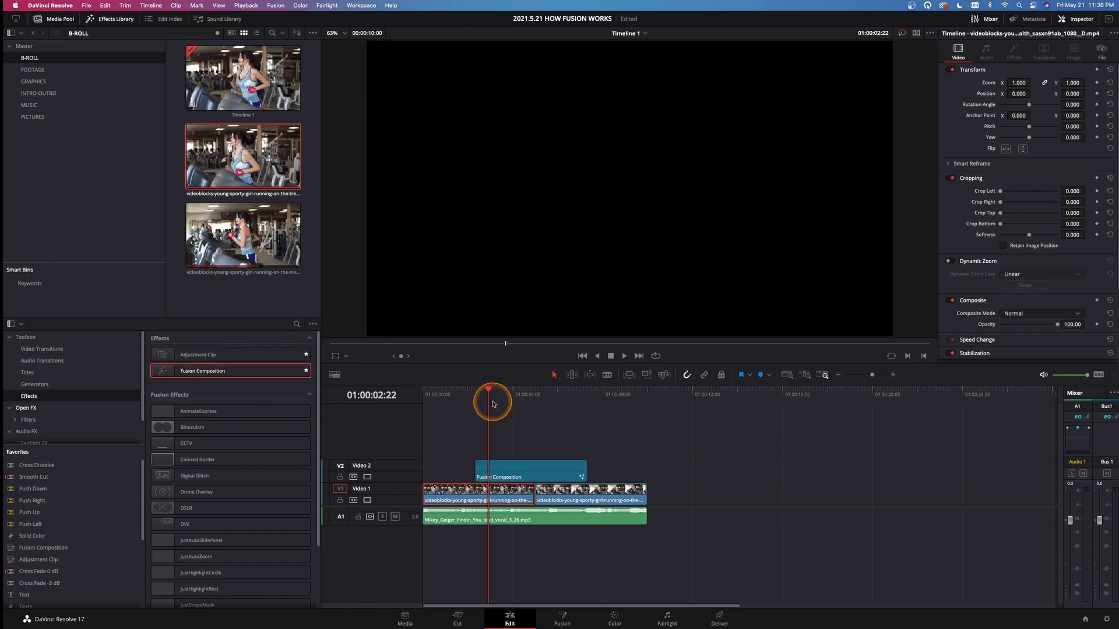
left_click_drag(491, 399, 535, 402)
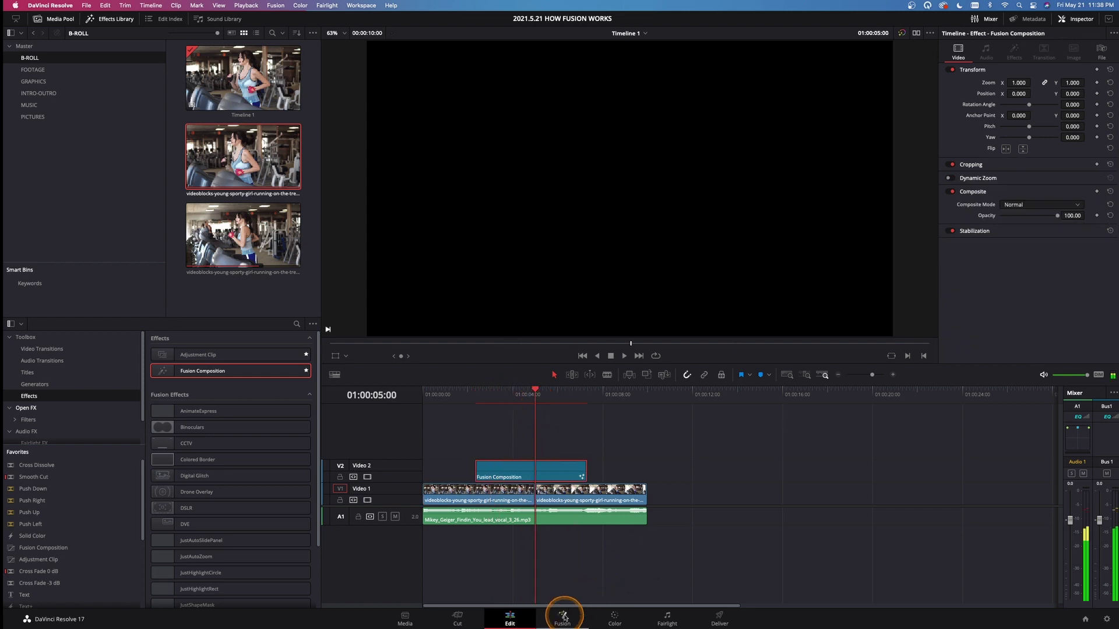
left_click(562, 619)
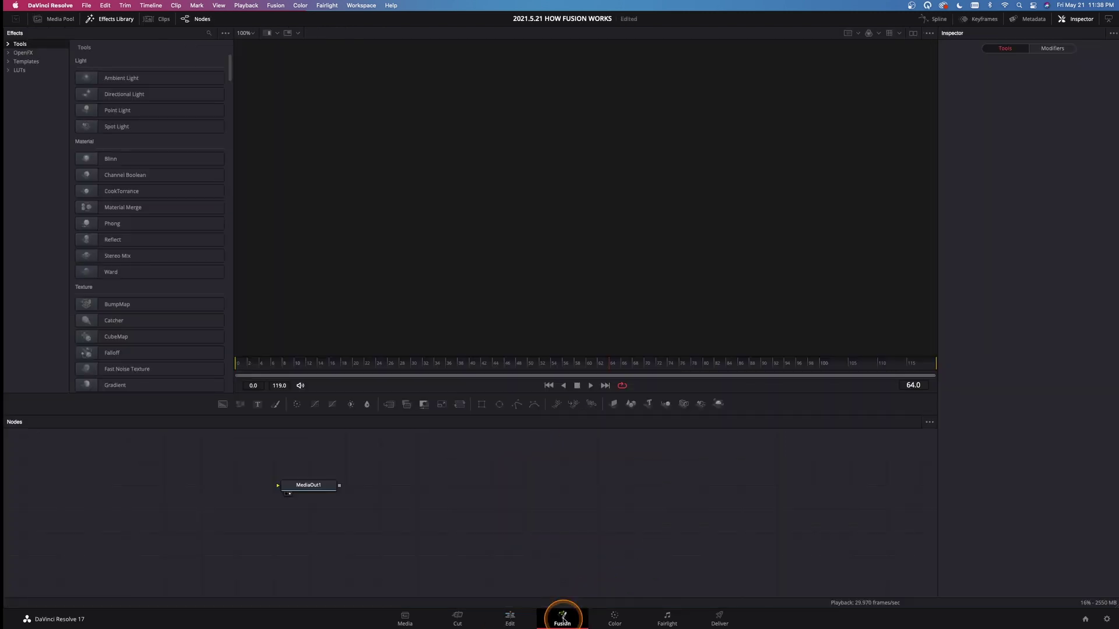
left_click_drag(284, 481, 707, 539)
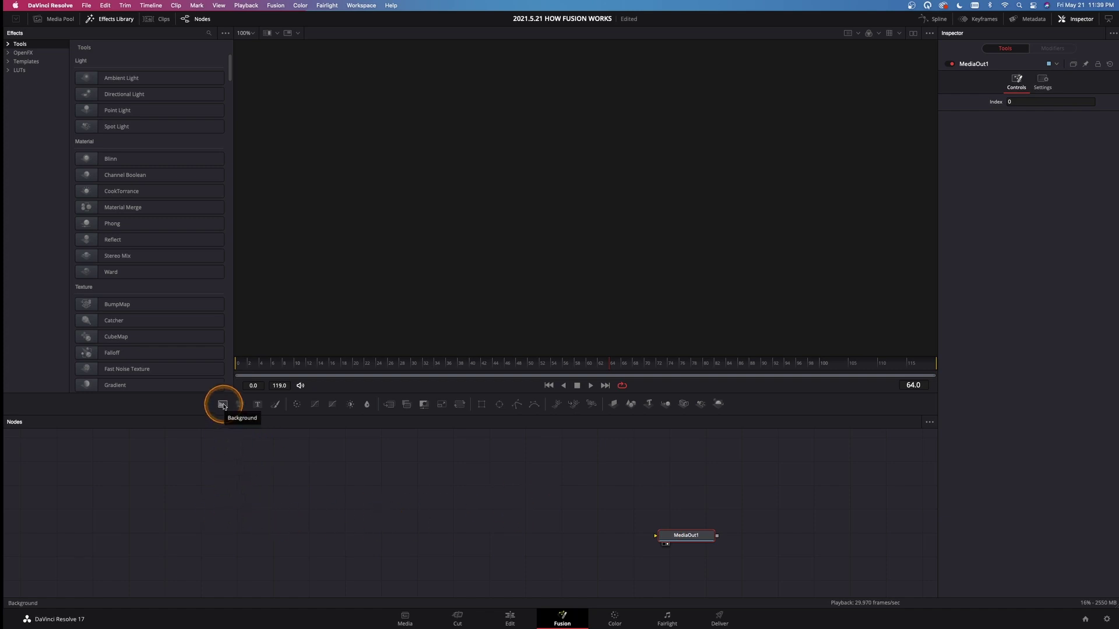
- Add a Background1 node and connect it to MediaOut1
left_click_drag(223, 405, 313, 548)
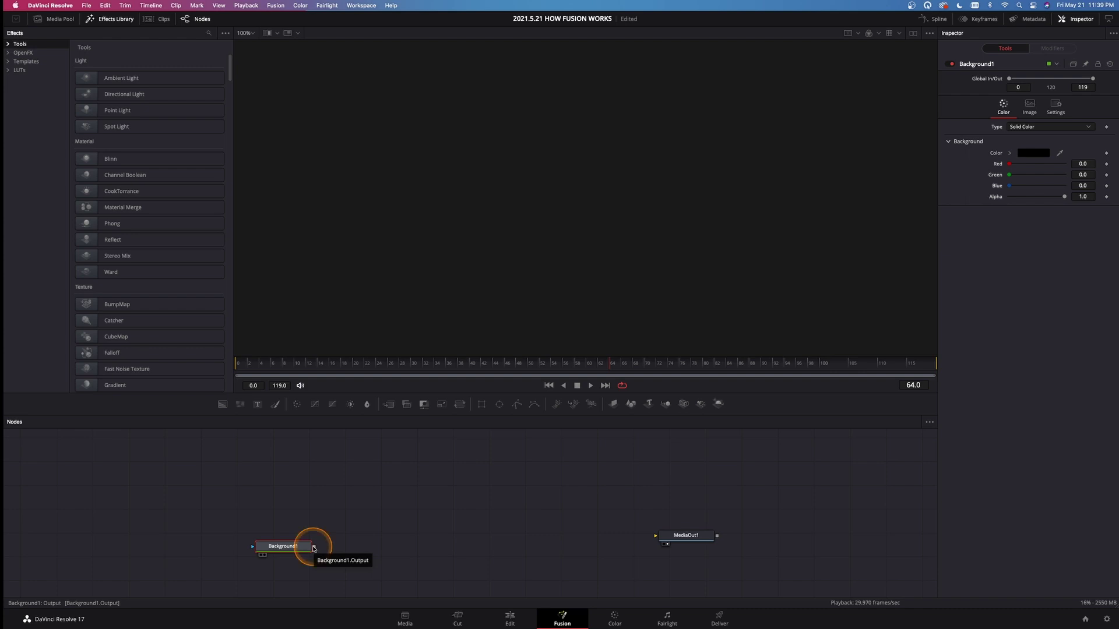
left_click_drag(314, 549, 331, 520)
left_click_drag(443, 487, 707, 542)
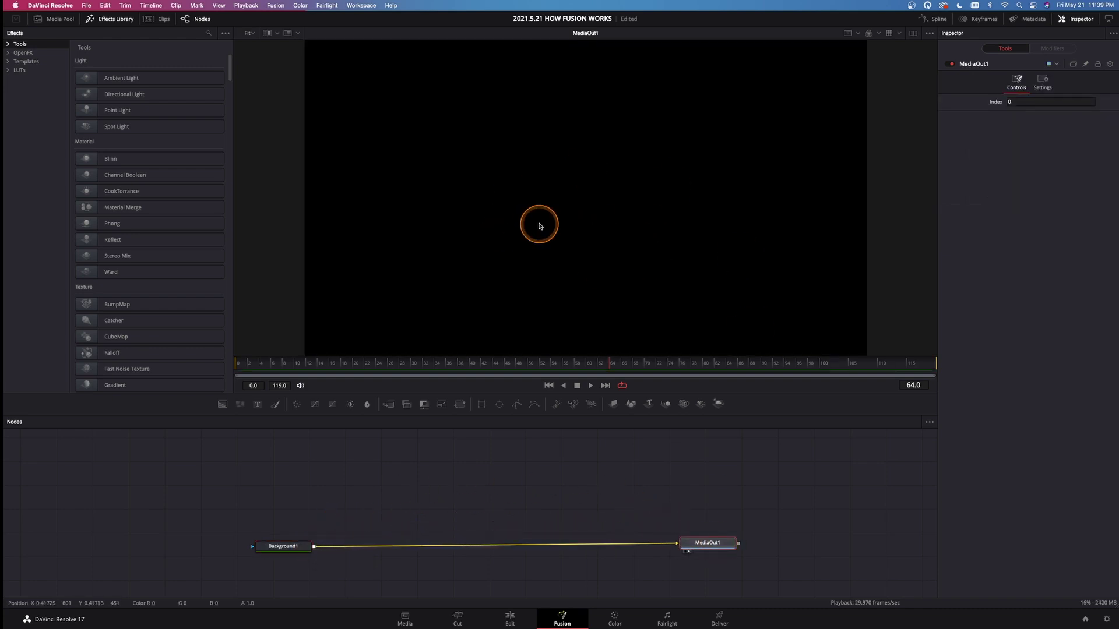
- Set Background1's colour to light blue
left_click_drag(299, 546, 278, 547)
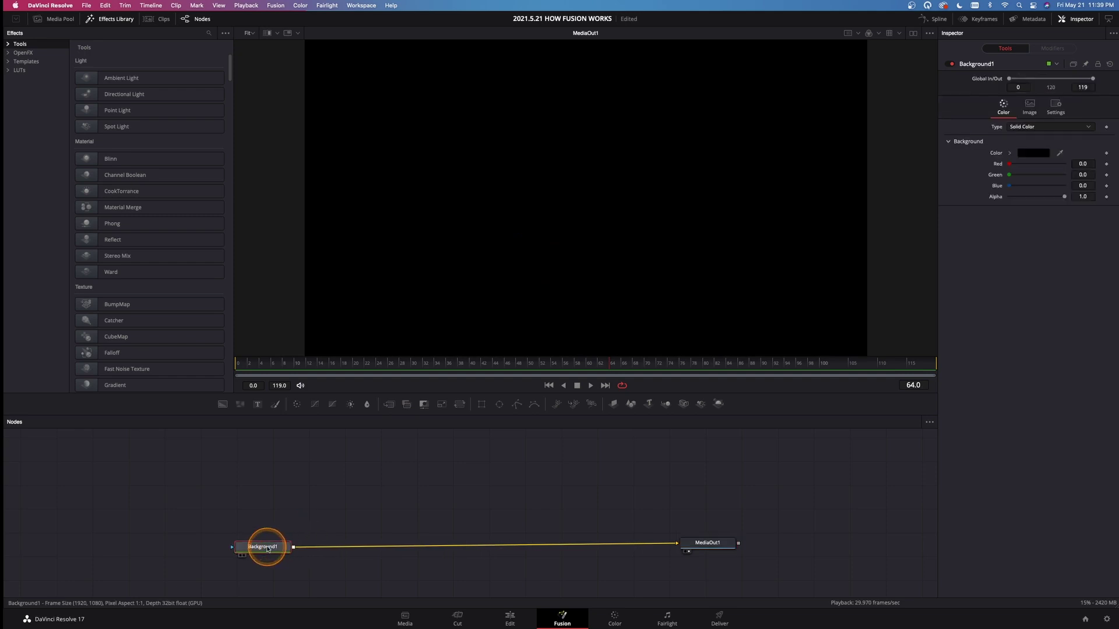
left_click(1028, 156)
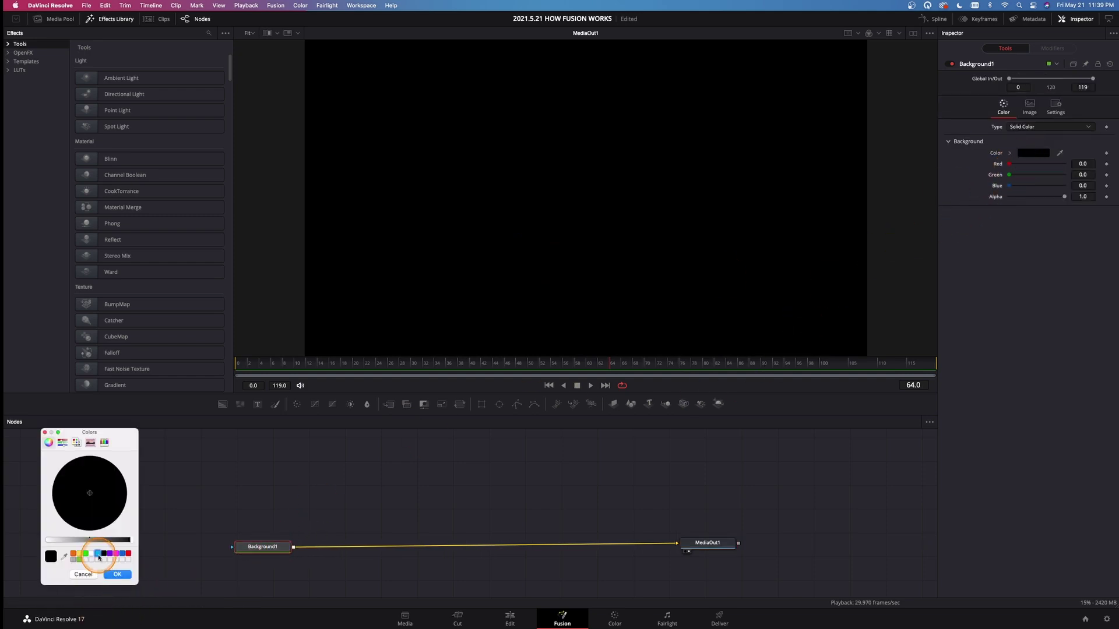
left_click(116, 575)
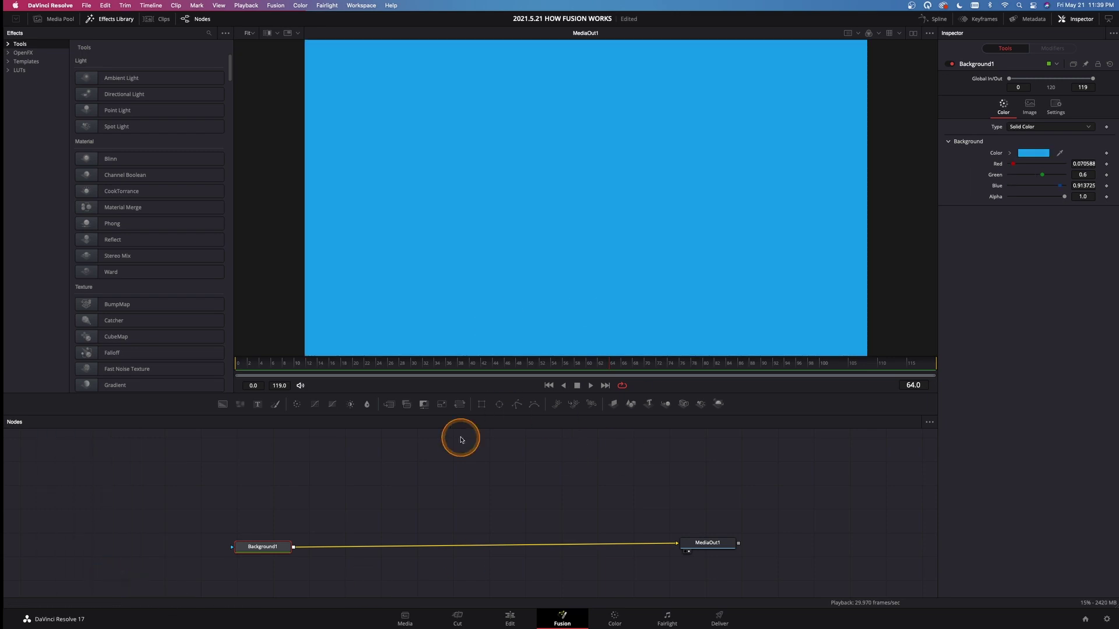
- Check the blue composition on the Edit timeline, then reopen it in Fusion
left_click(509, 617)
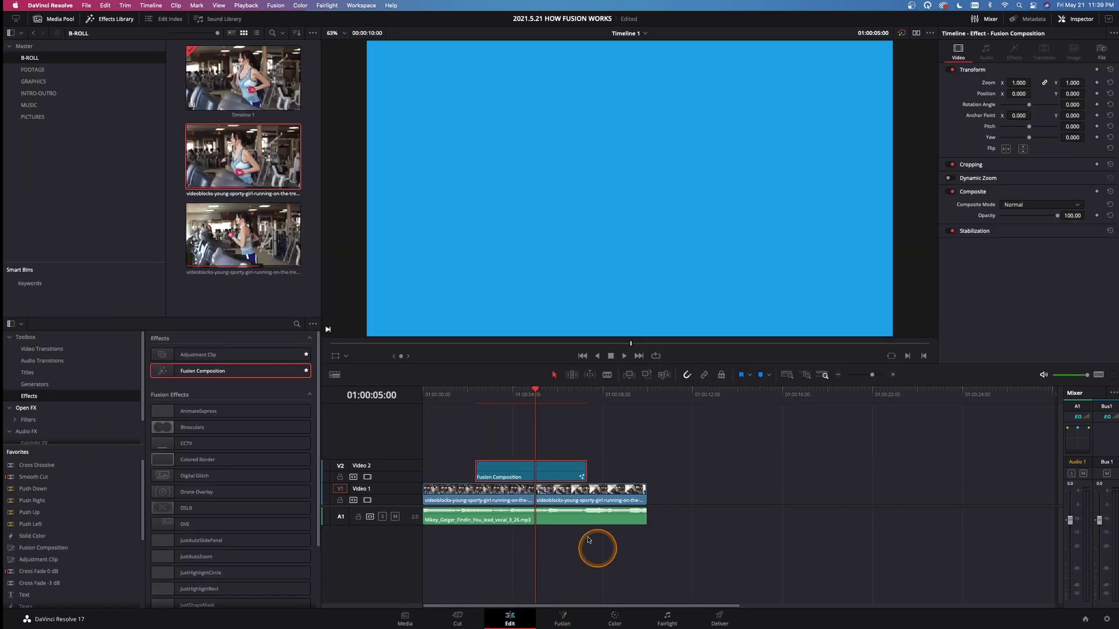
mouse_move(501, 399)
left_mouse_down()
mouse_move(455, 397)
mouse_move(555, 397)
mouse_move(515, 397)
left_mouse_up()
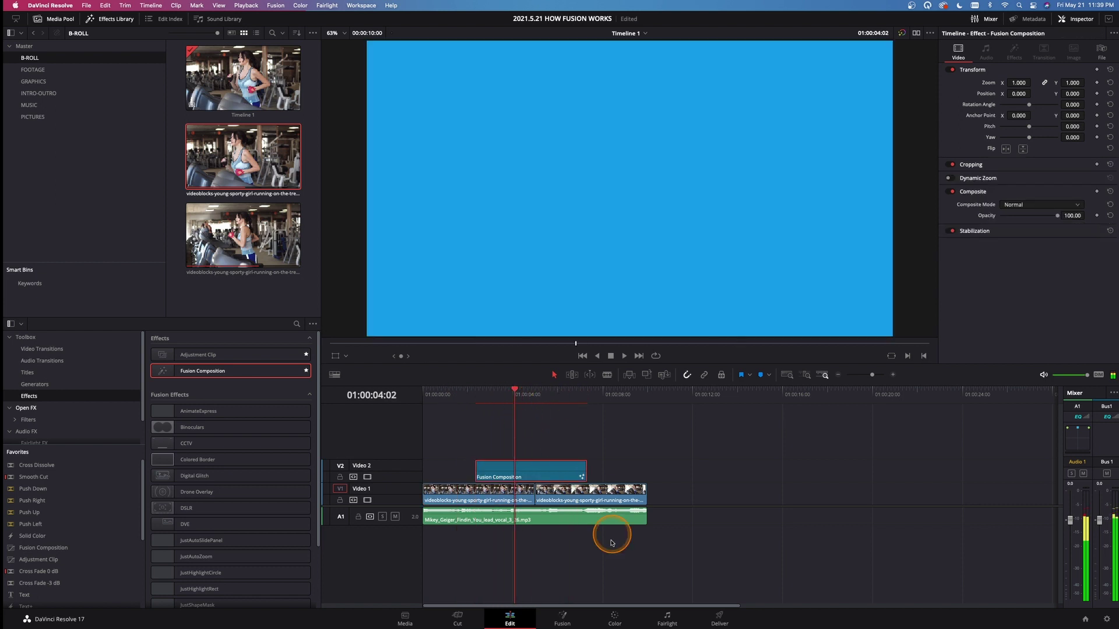
left_click(569, 620)
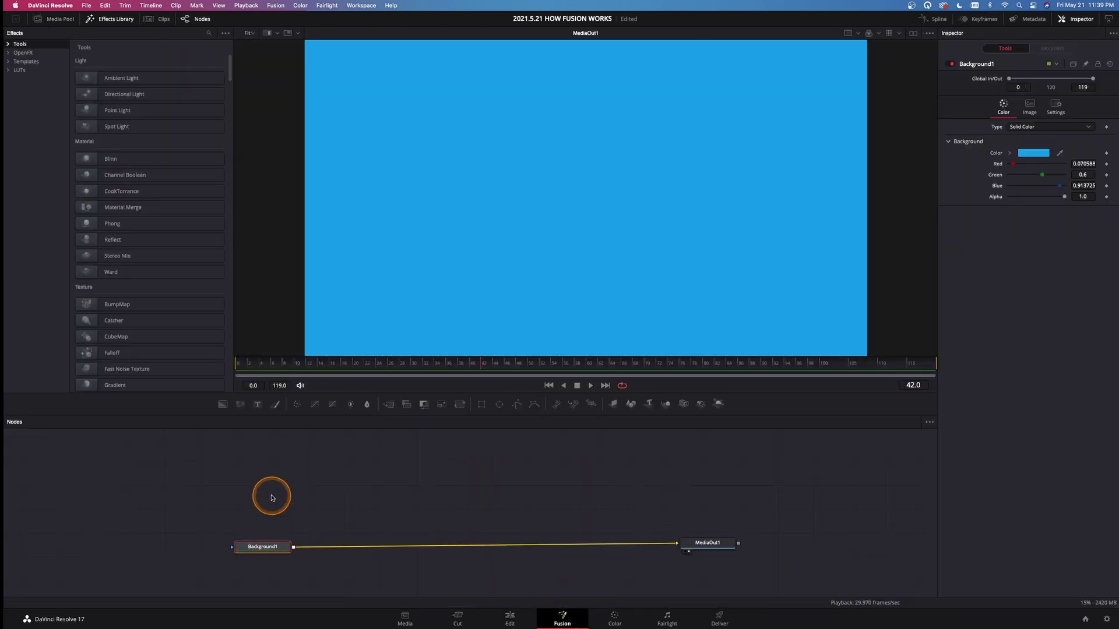
- Mask Background1 with an Ellipse1 shrunk to a centred circle about 0.33 wide
left_click_drag(272, 547, 259, 549)
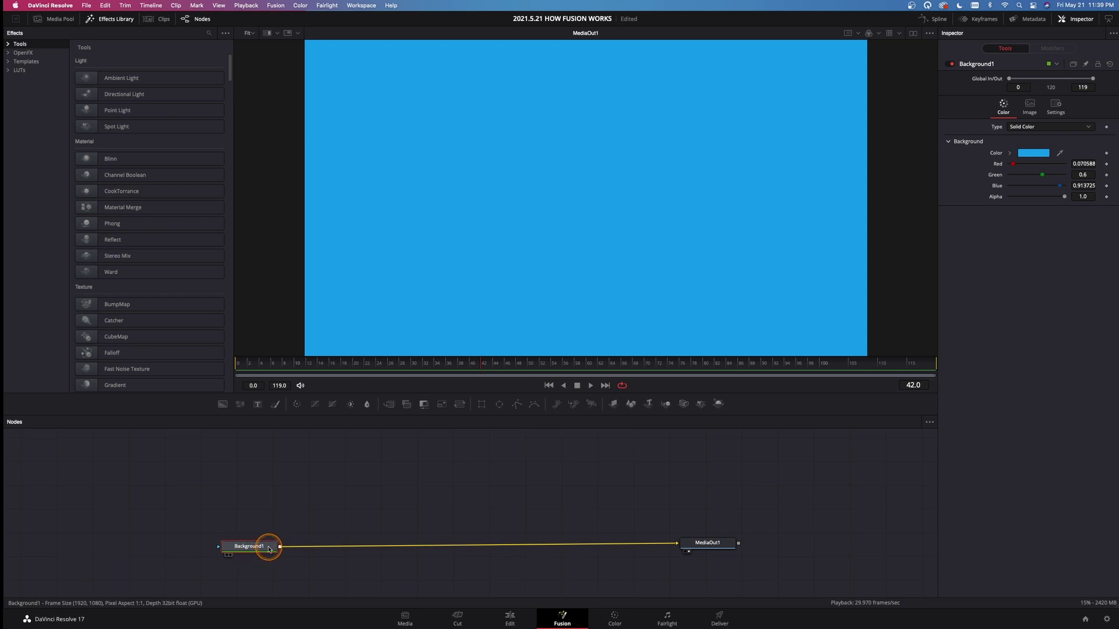
mouse_move(269, 549)
left_mouse_down()
mouse_move(283, 550)
mouse_move(263, 548)
left_mouse_up()
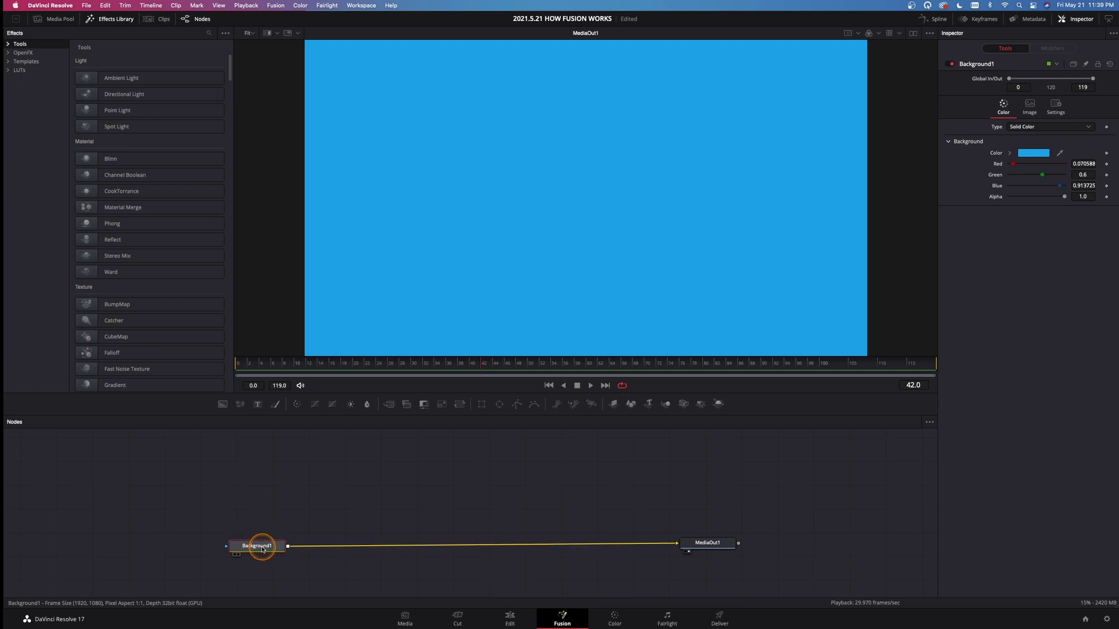
left_click(500, 405)
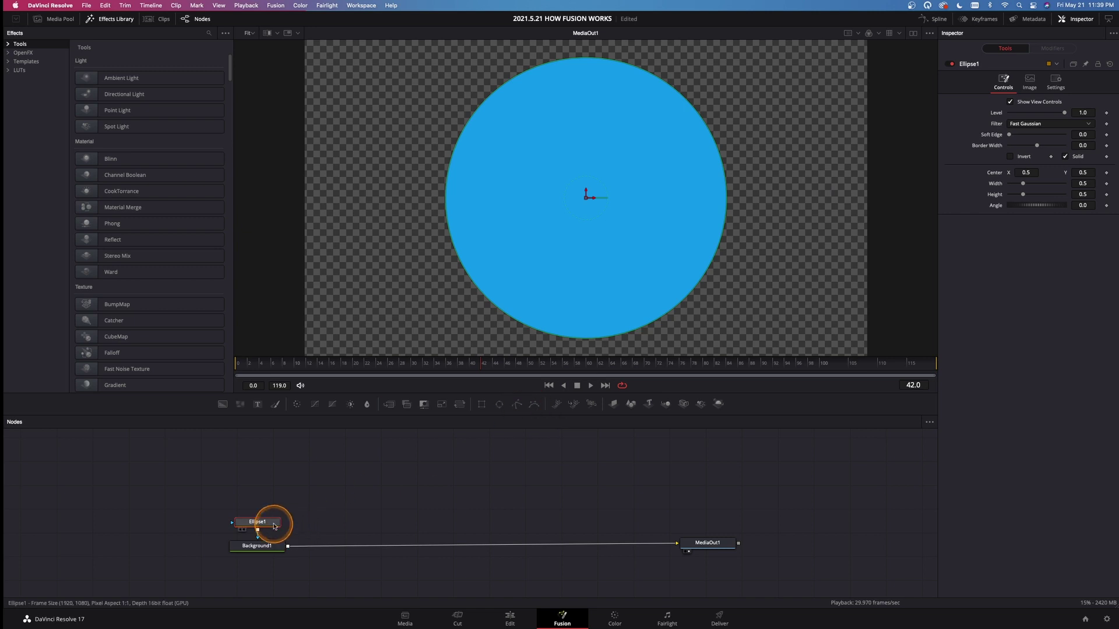
left_click_drag(270, 526, 271, 511)
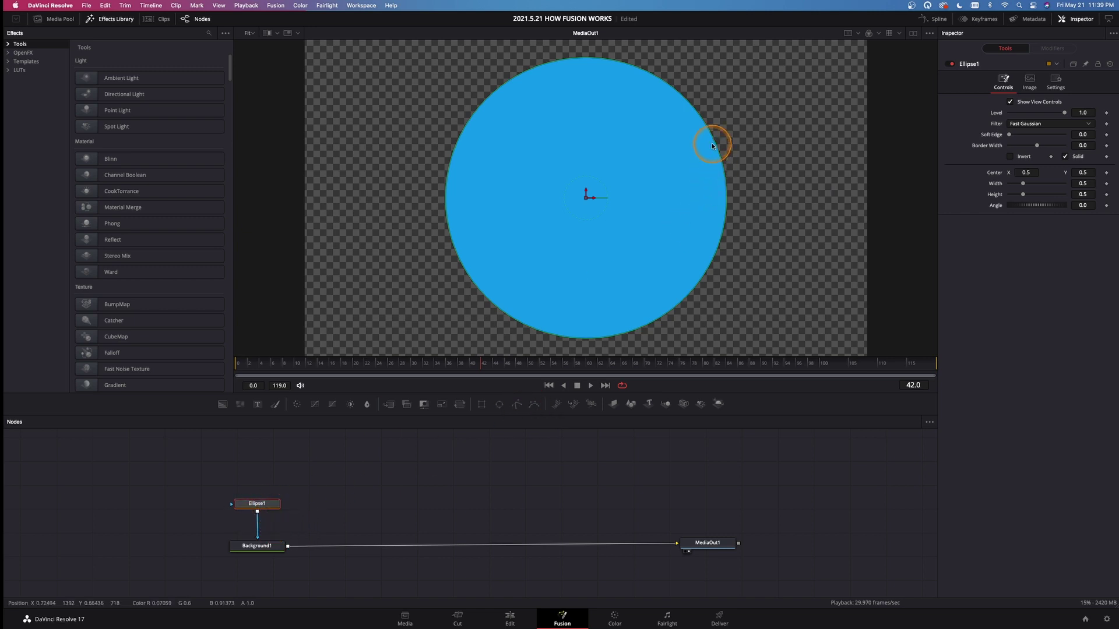
left_click_drag(713, 139, 675, 176)
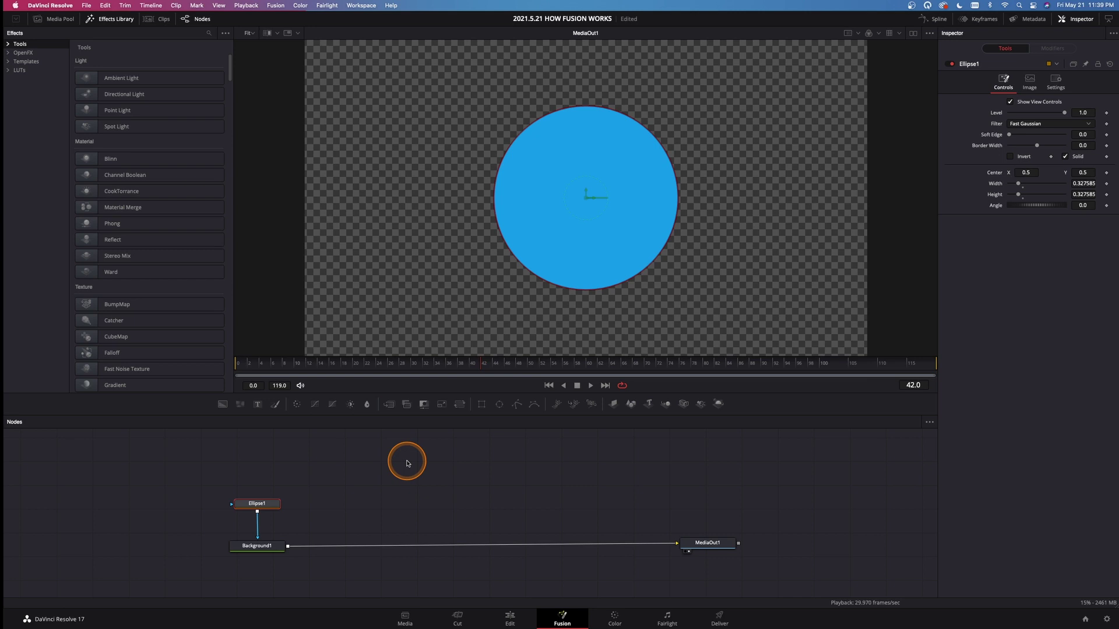
- Add a Text1 node and merge it over Background1 through Merge1
left_click_drag(277, 505, 271, 500)
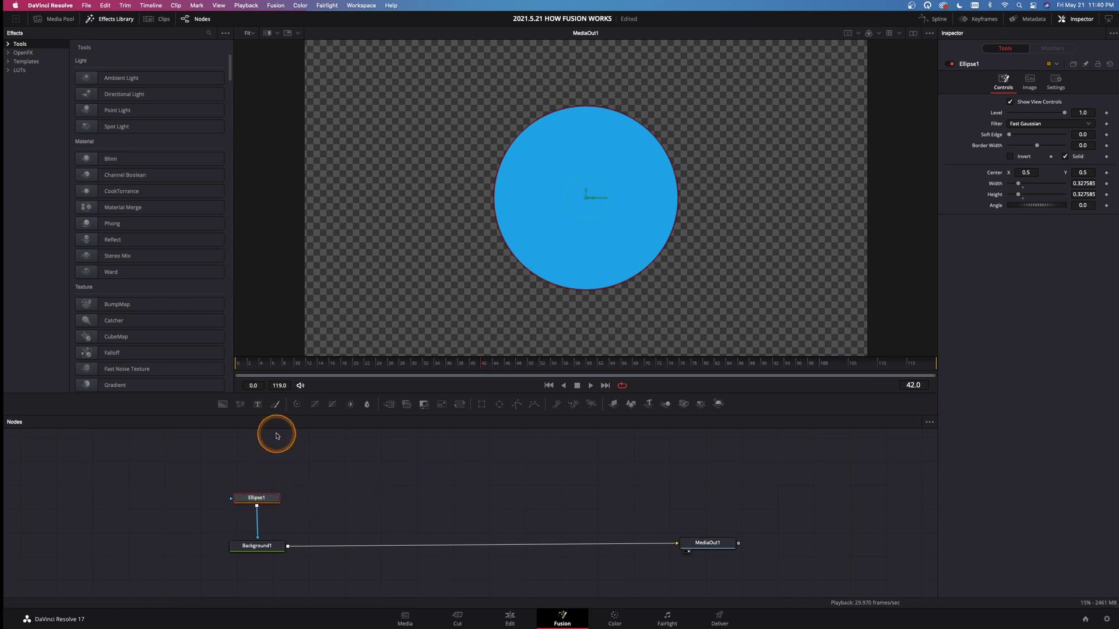
left_click_drag(257, 403, 326, 512)
left_click(1012, 185)
left_click(1023, 154)
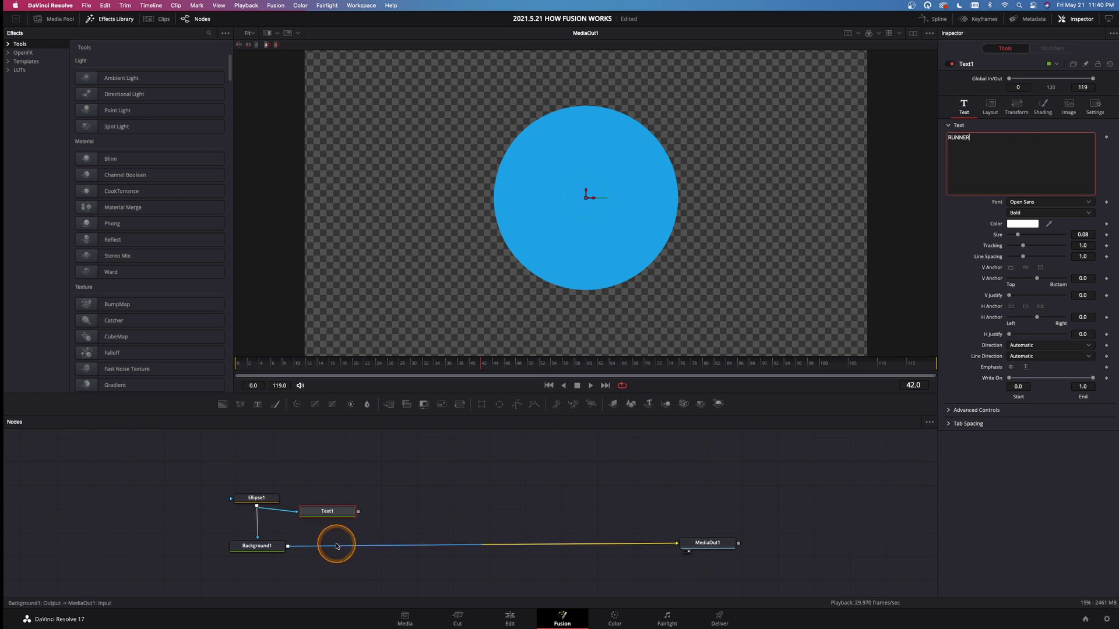
left_click(343, 516)
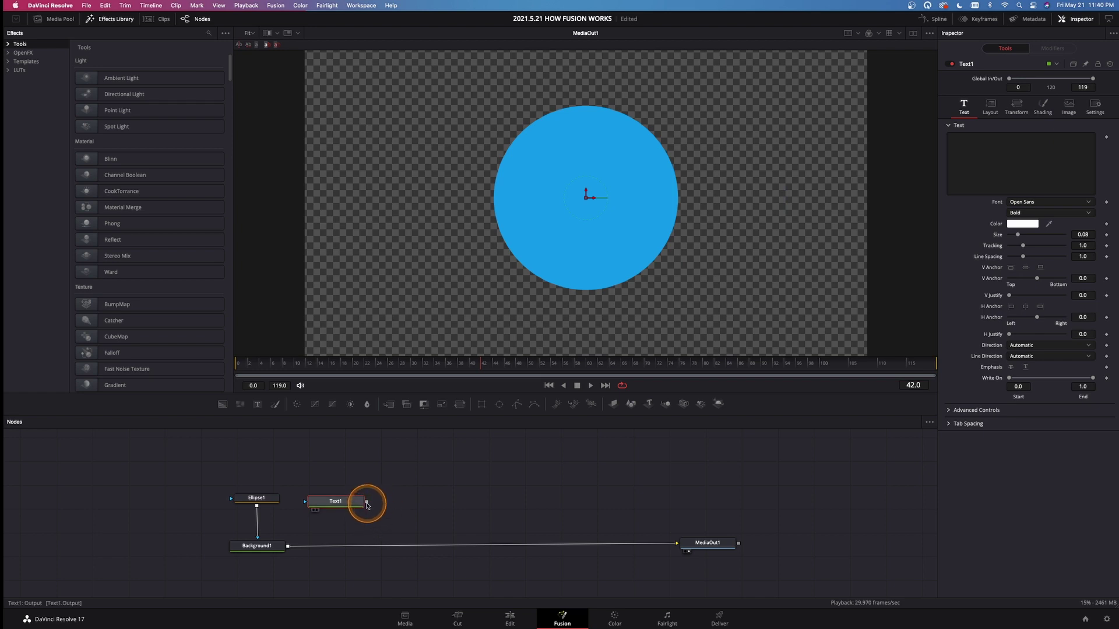
left_click_drag(367, 504, 384, 488)
left_click_drag(297, 542, 288, 544)
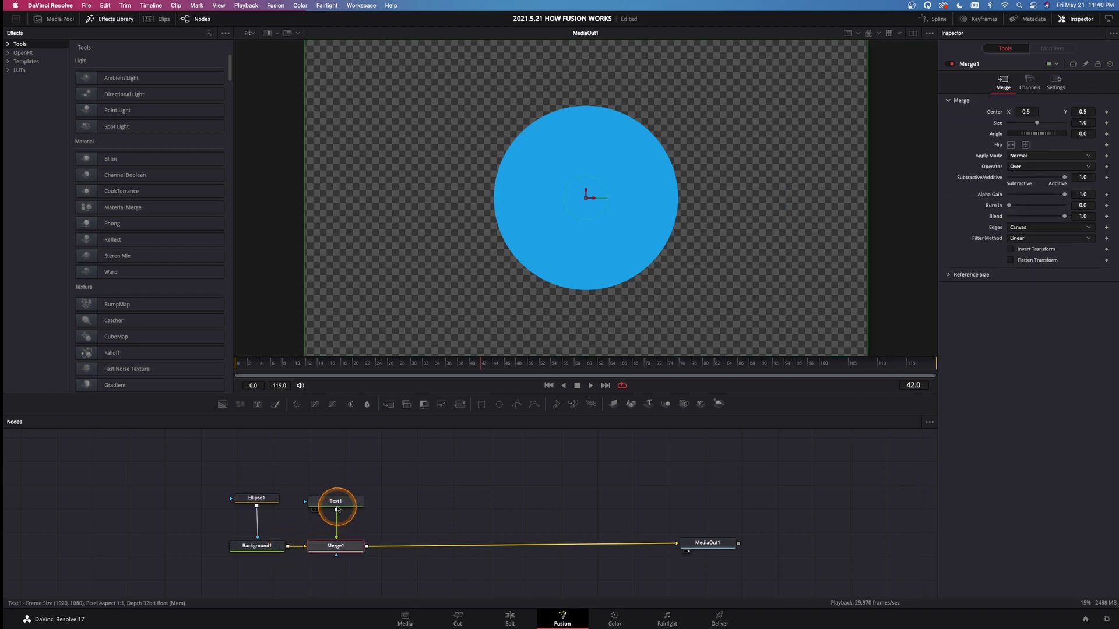
- Set the text to RUNNER, enlarge it slightly, and return to the Edit page
left_click(962, 158)
type("RUNNER")
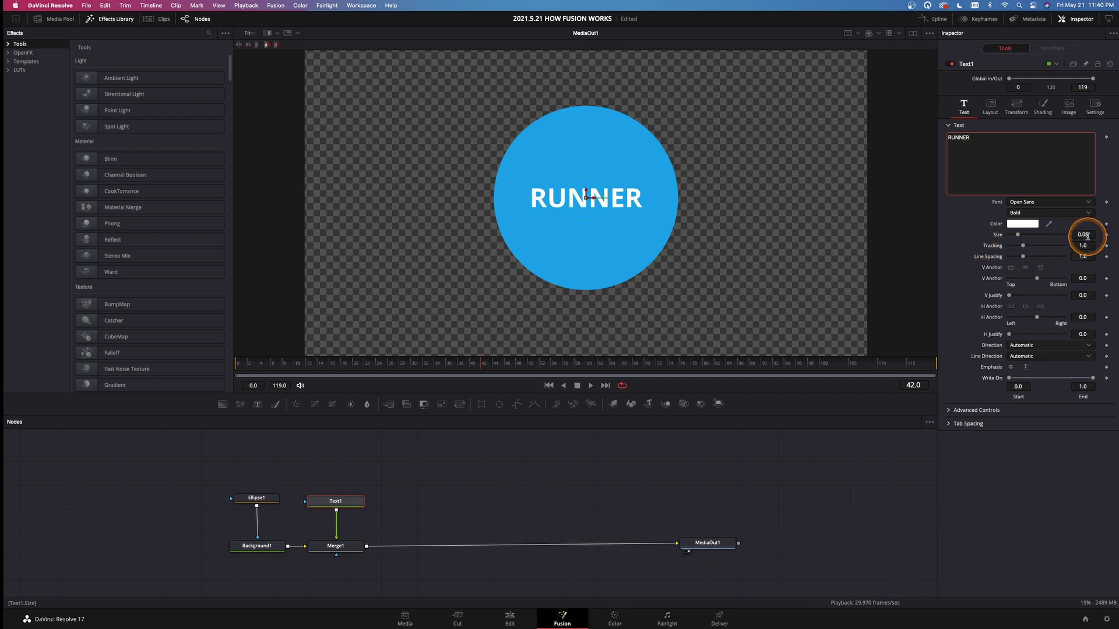
left_click_drag(1083, 235, 922, 244)
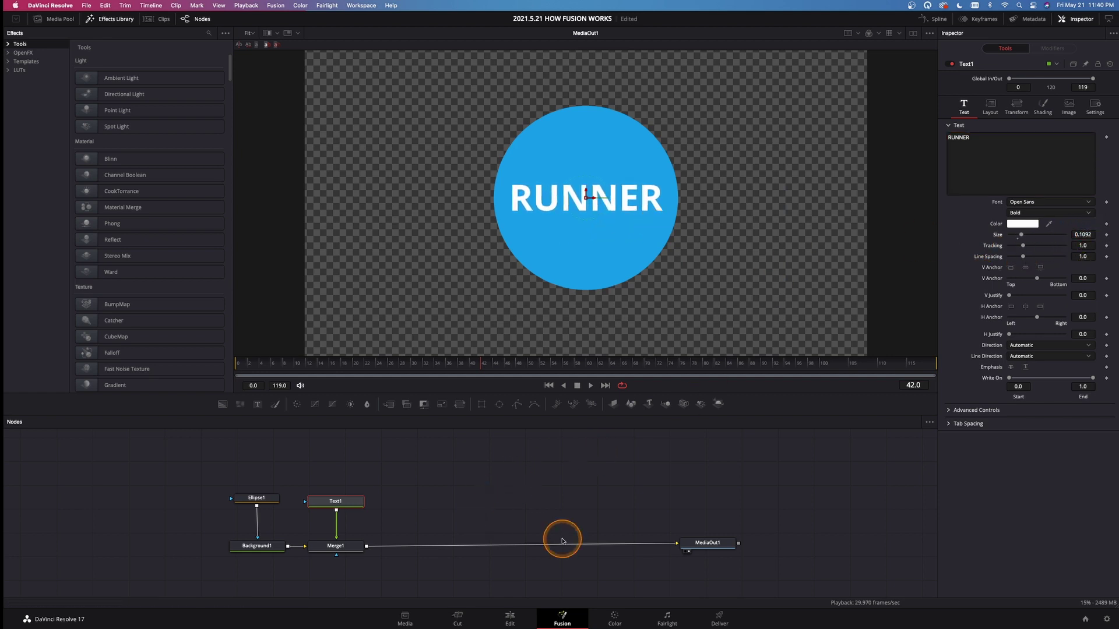
left_click(515, 615)
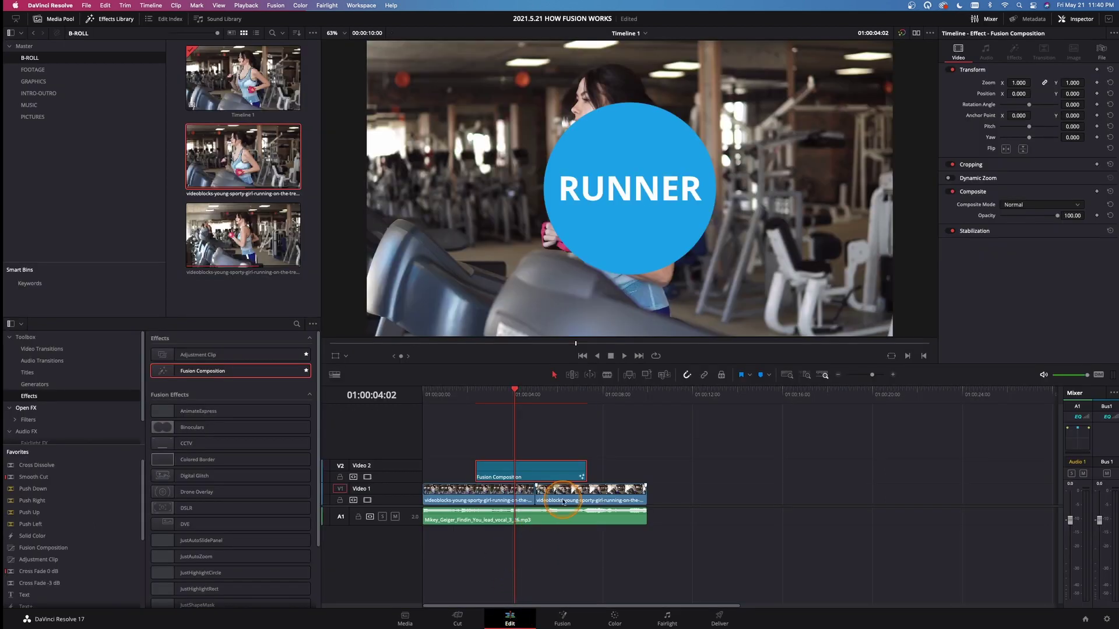
left_click_drag(513, 392, 440, 392)
key("space")
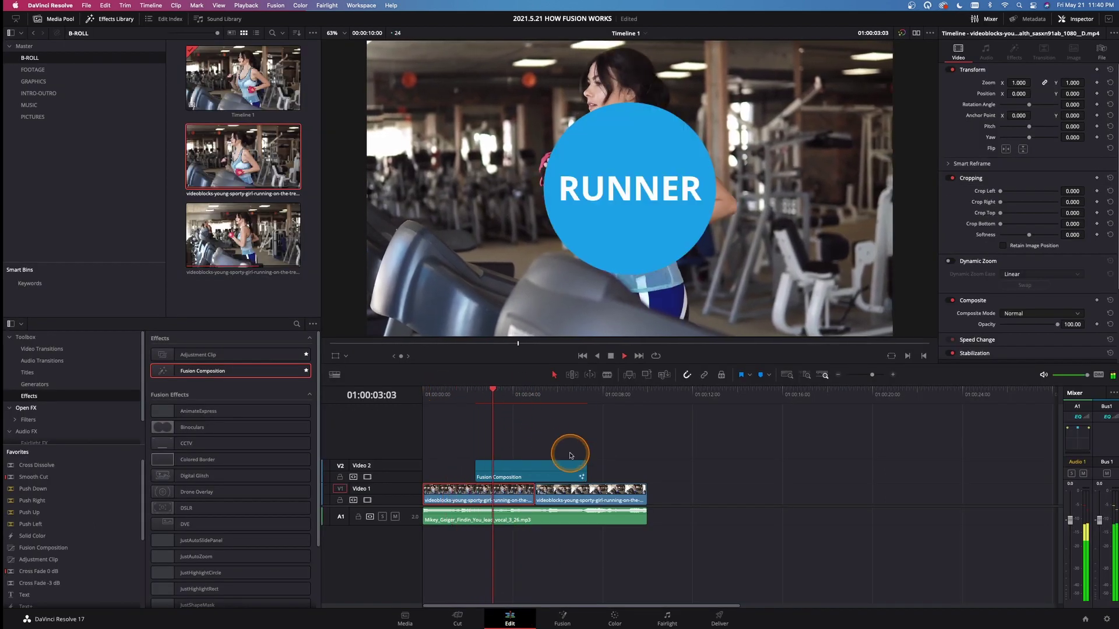
left_click(570, 469)
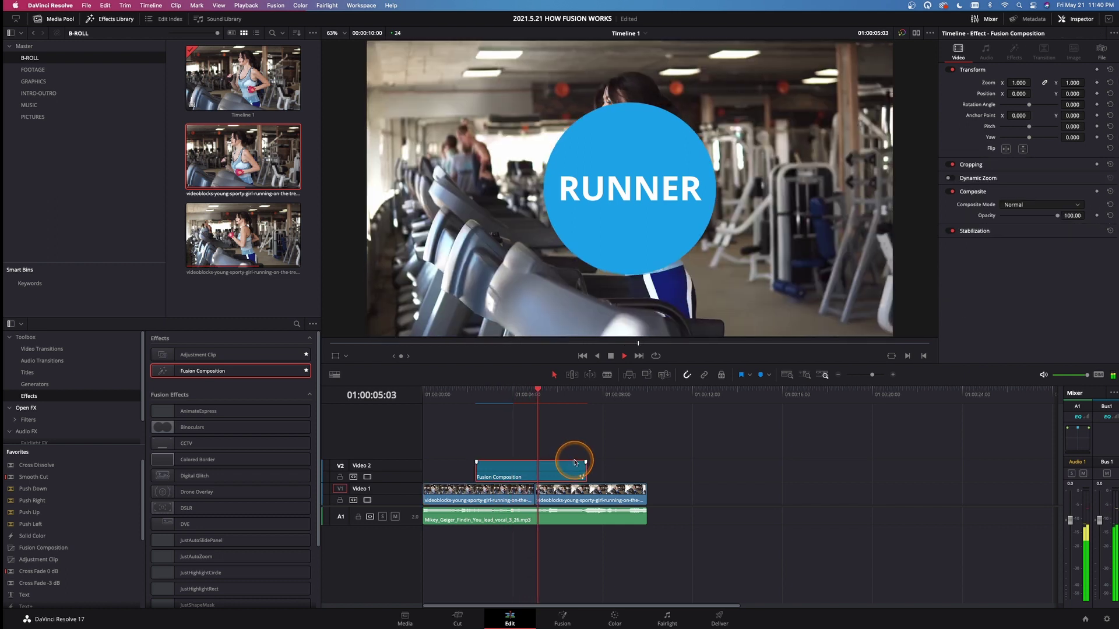
- Reopen the second clip's RUNNER circle composition and reposition the Ellipse1 node
left_click(540, 492)
left_click(563, 618)
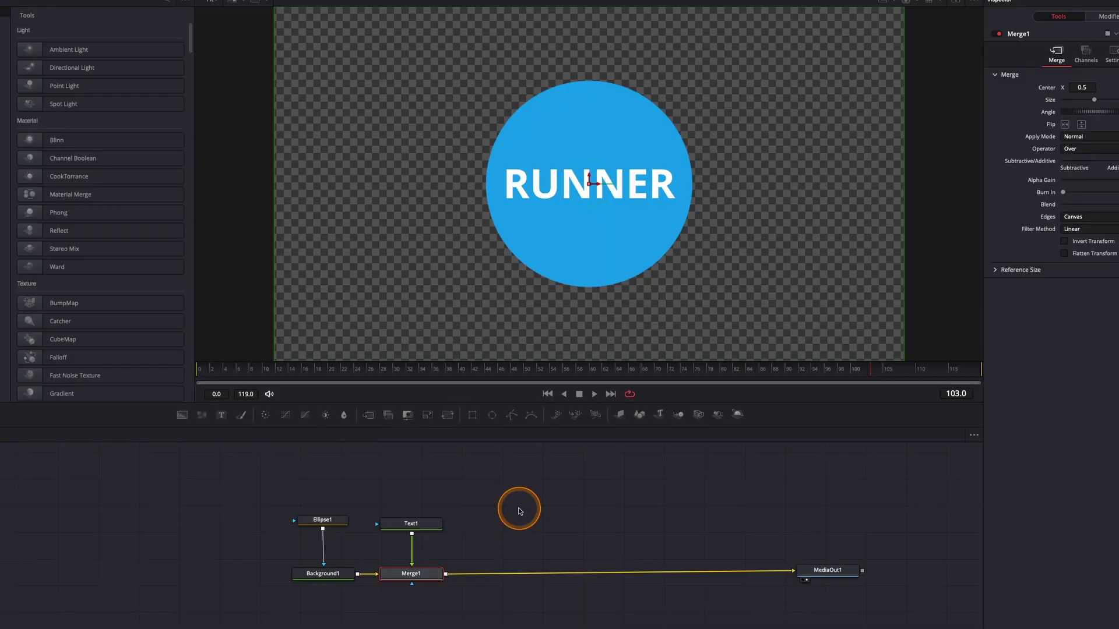
left_click(324, 574)
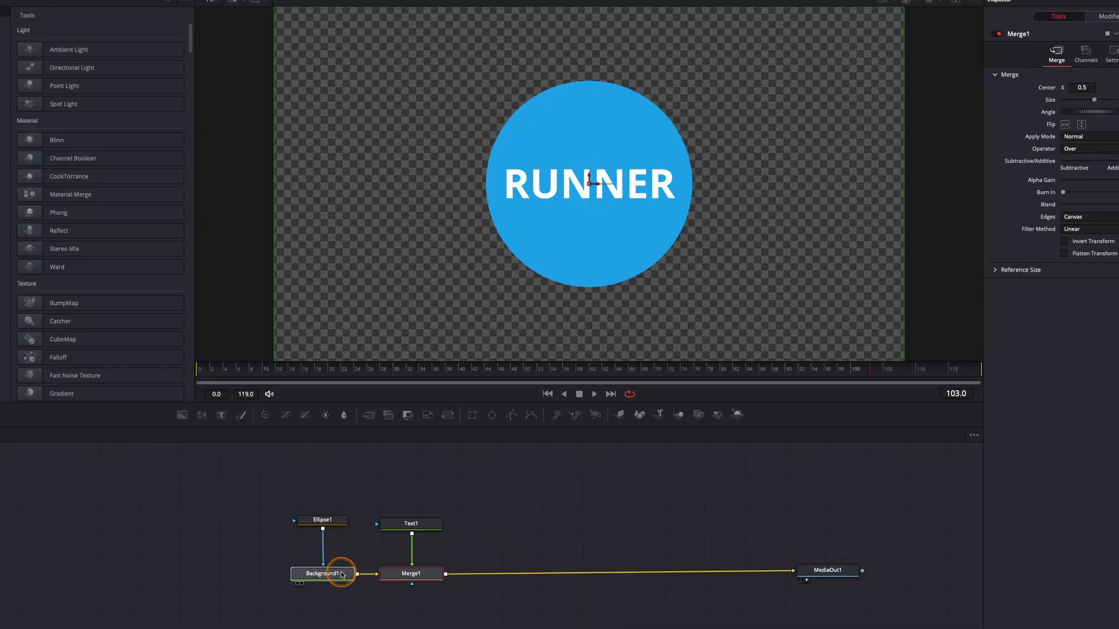
left_click_drag(337, 524, 334, 533)
left_click(334, 532)
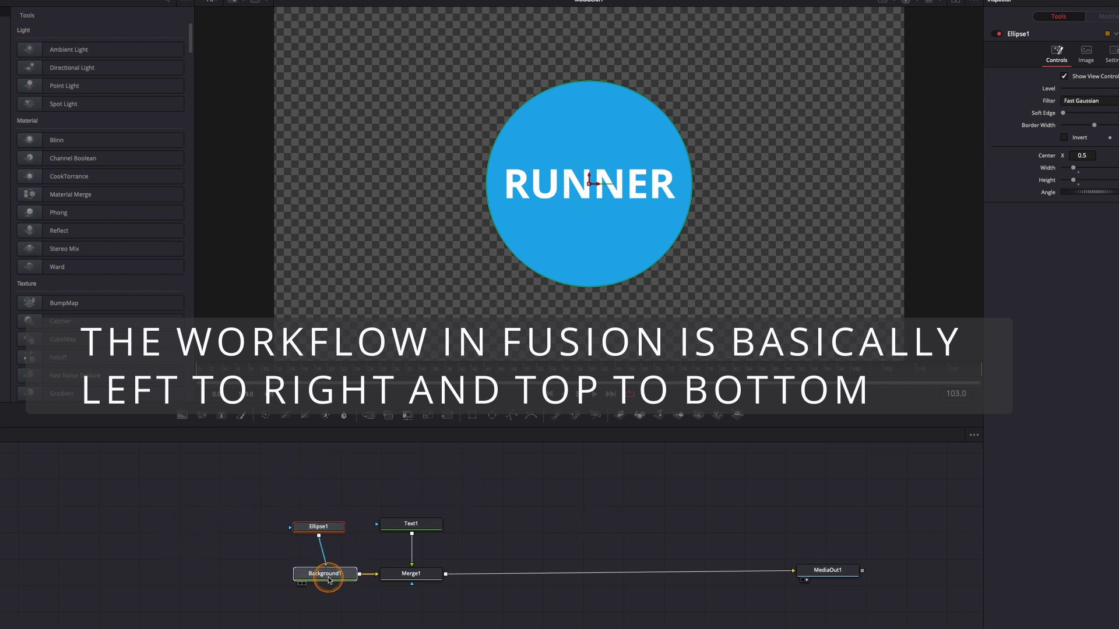
left_click(324, 579)
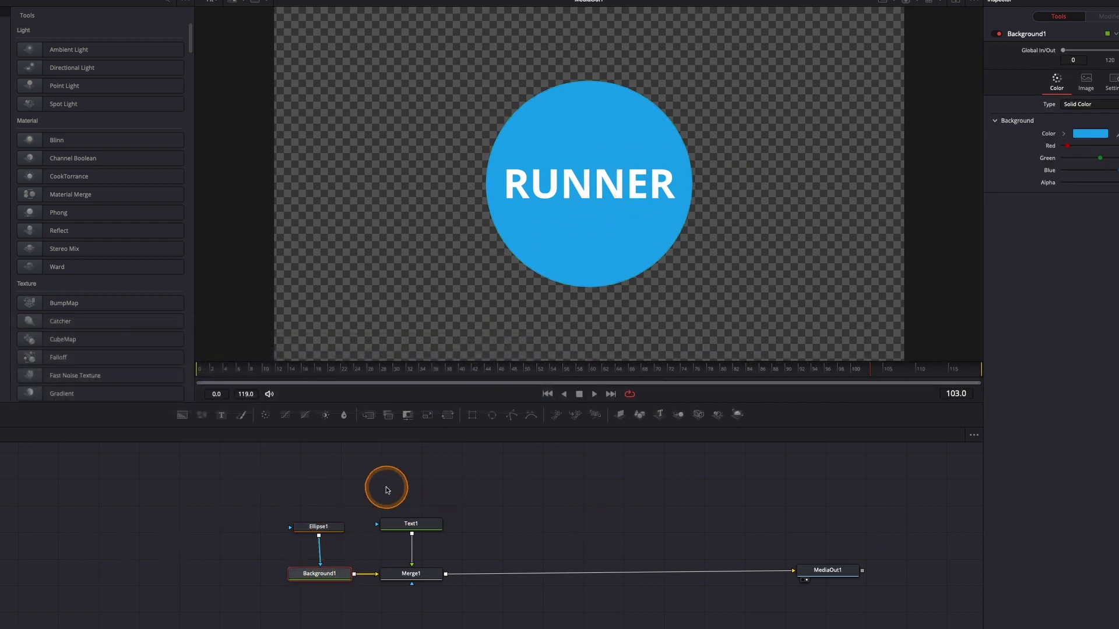
left_click_drag(334, 529, 336, 535)
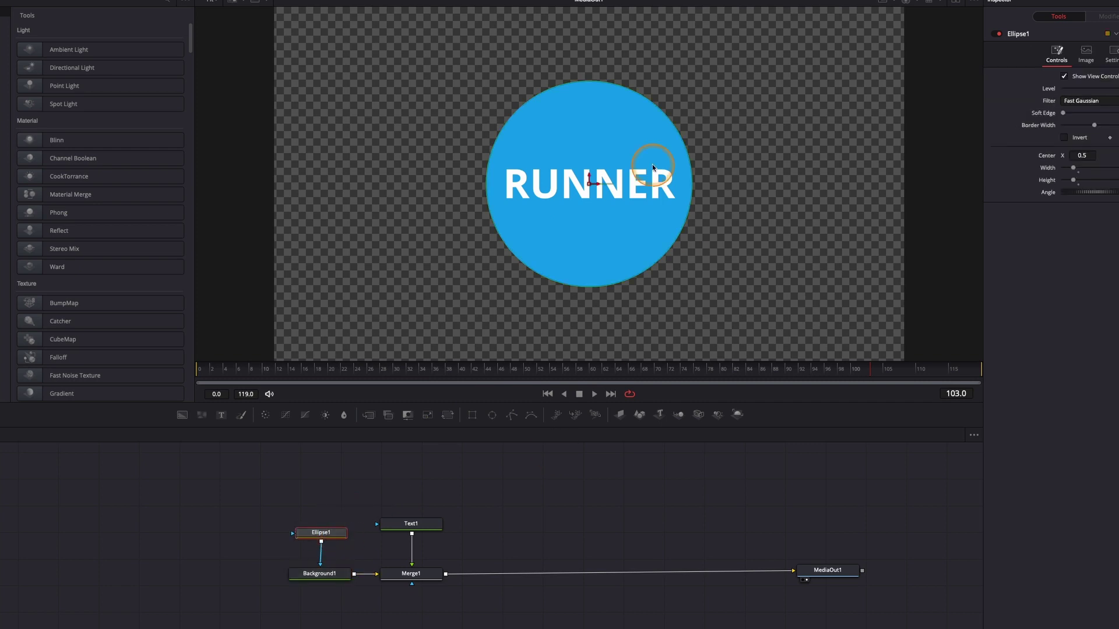
- Align Text1, Ellipse1, Background1 and Merge1 into a neat left-to-right, top-to-bottom flow
left_click_drag(427, 526, 427, 535)
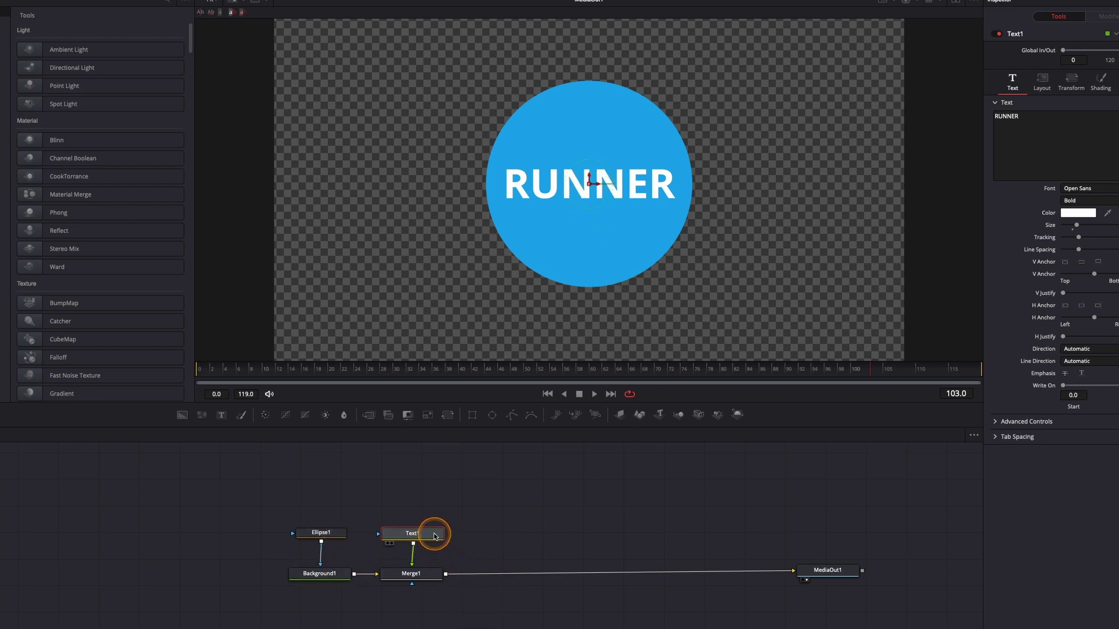
left_click_drag(432, 532, 429, 521)
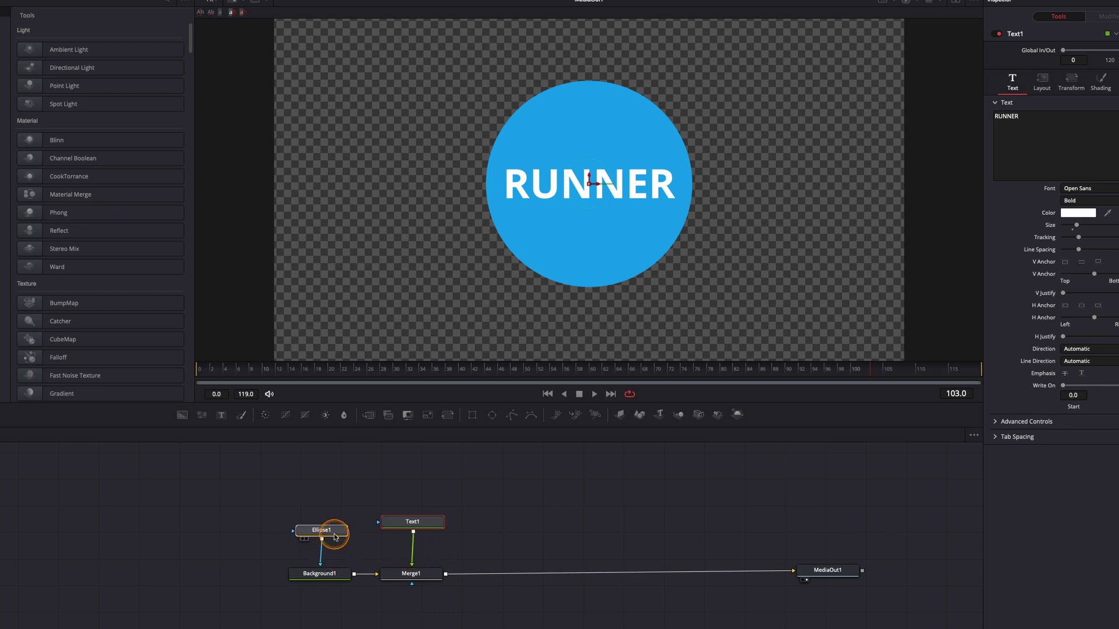
left_click_drag(320, 532, 321, 526)
left_click_drag(336, 577, 330, 579)
left_click(326, 579)
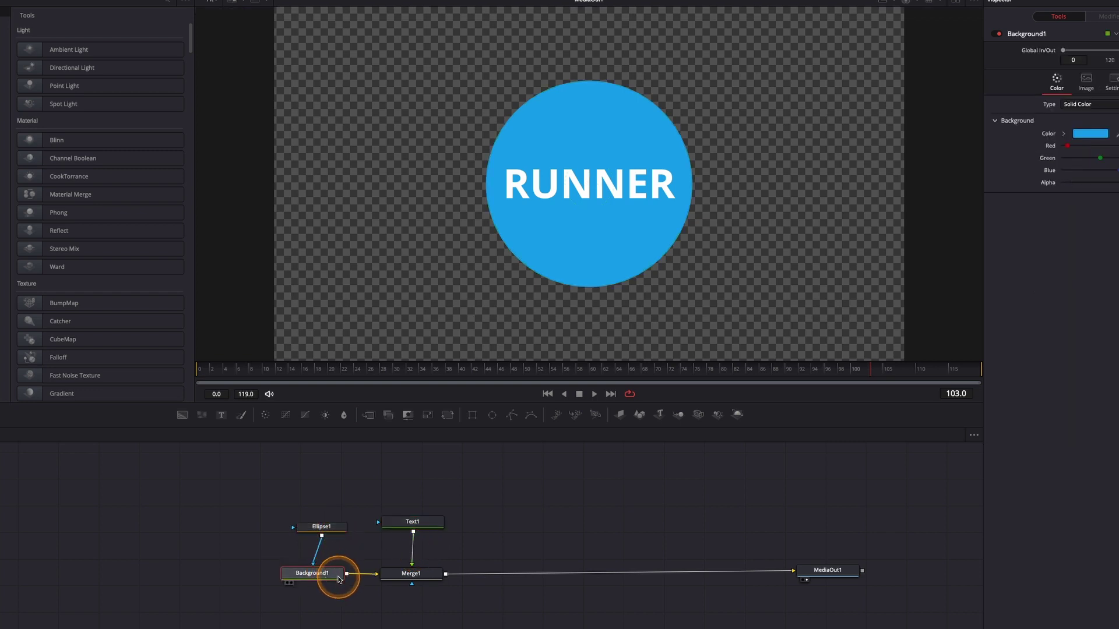
left_click_drag(404, 578, 408, 580)
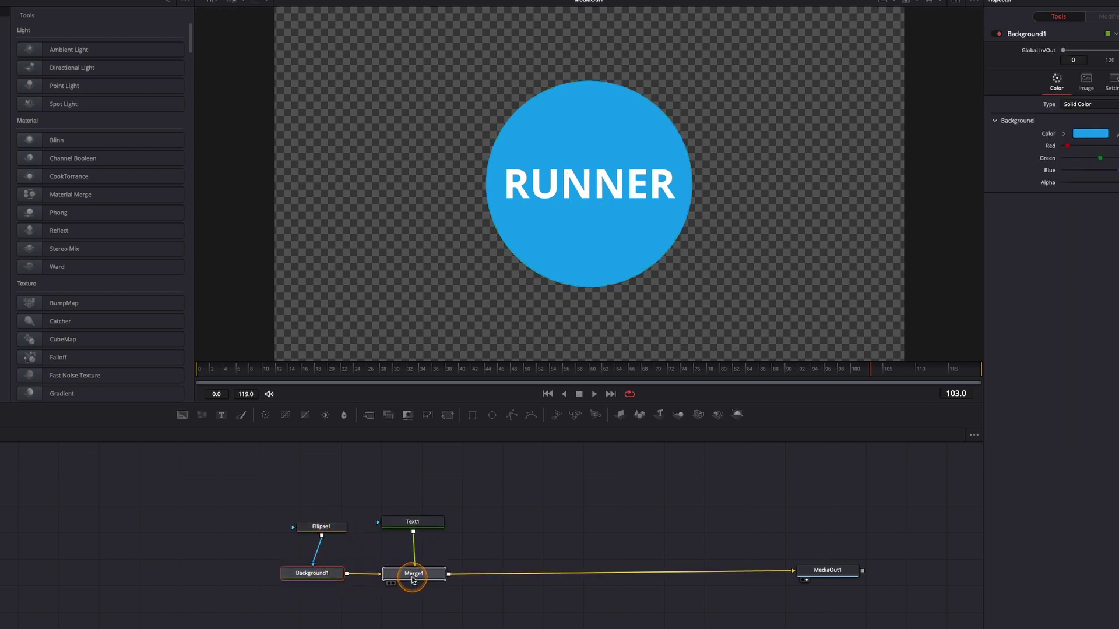
left_click_drag(413, 522, 415, 519)
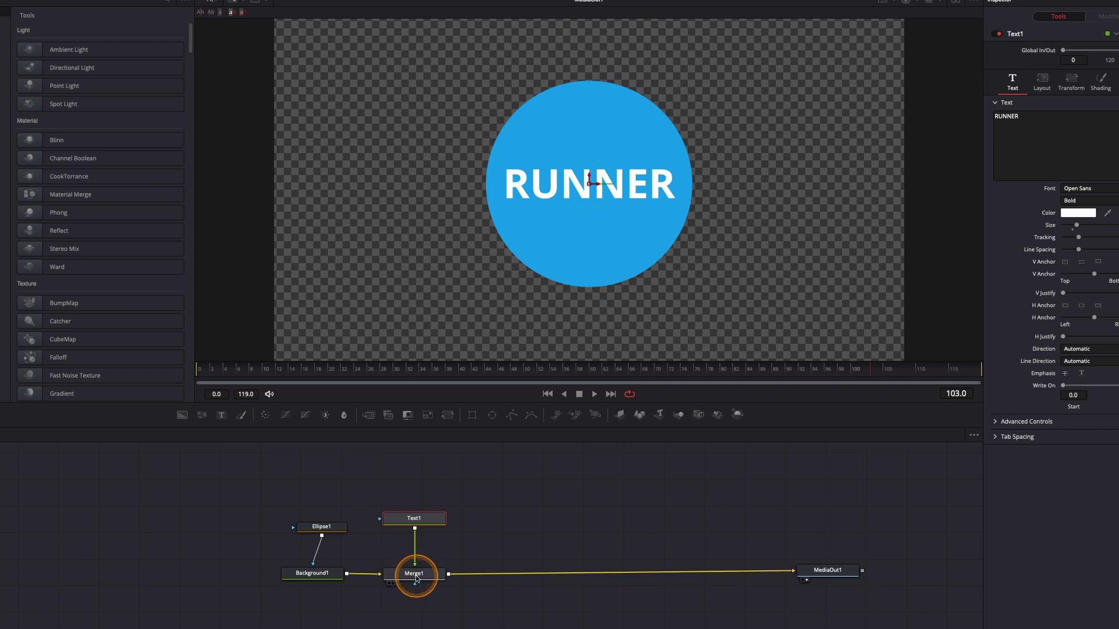
left_click(415, 575)
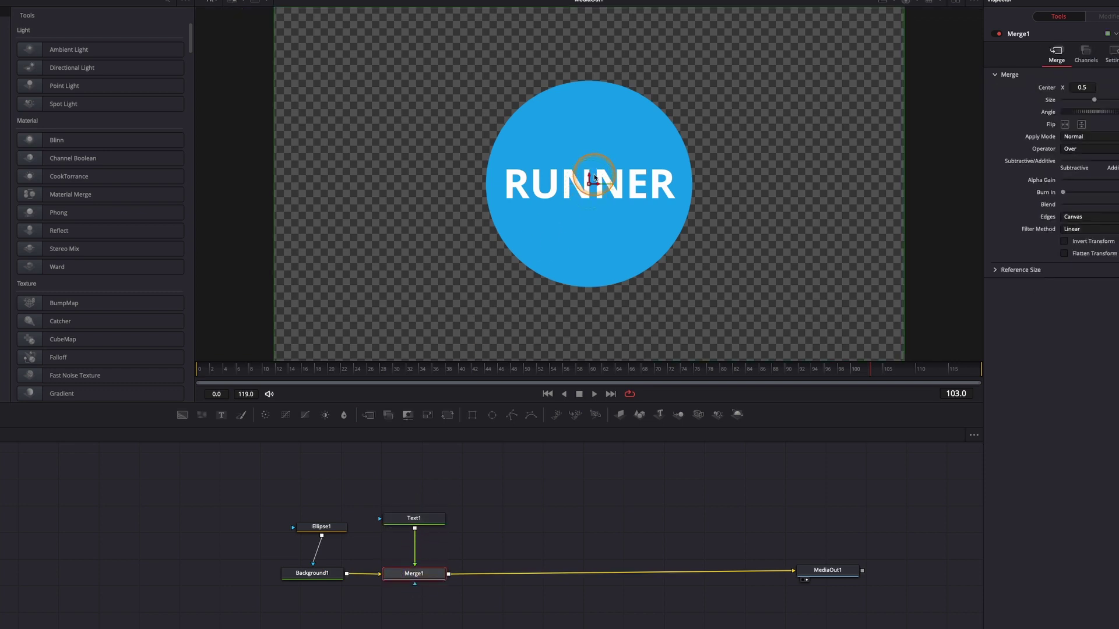
left_click(323, 574)
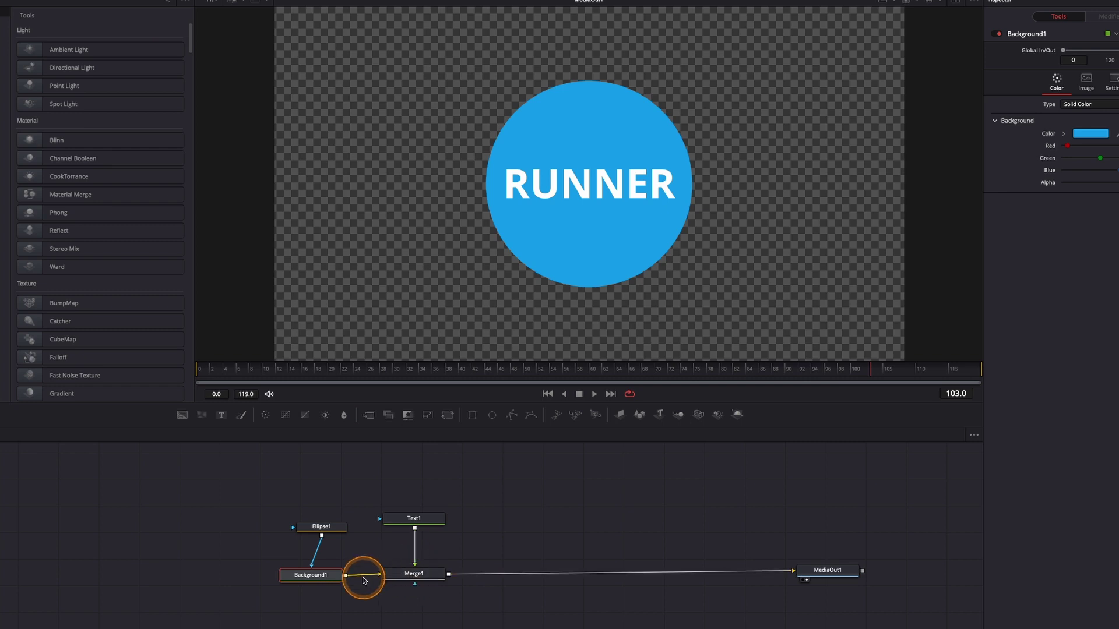
left_click(415, 551)
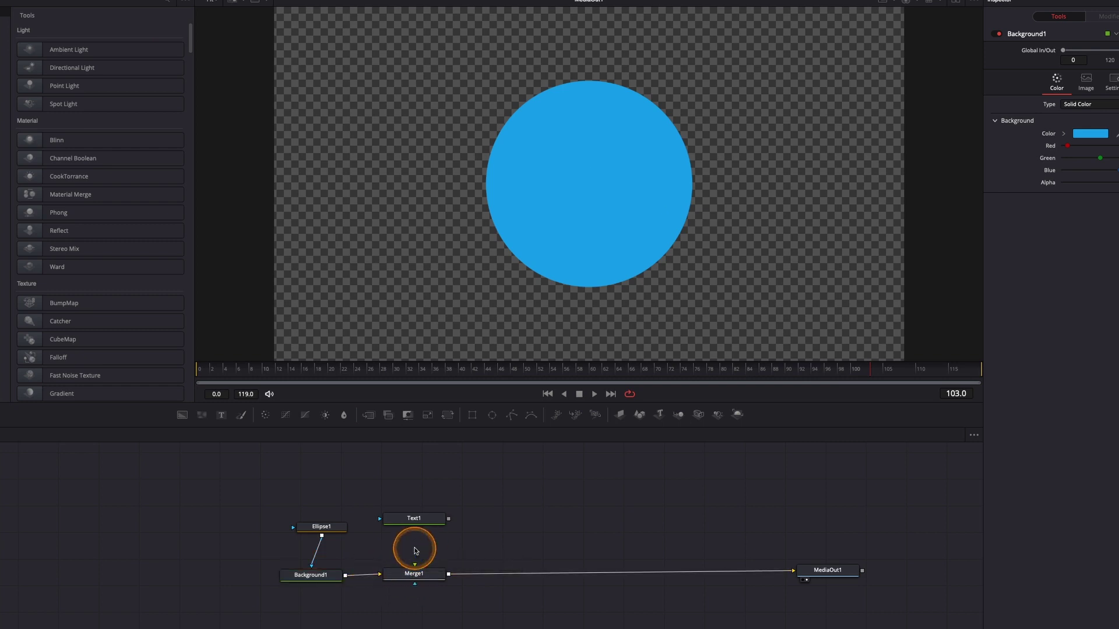
left_click(365, 578)
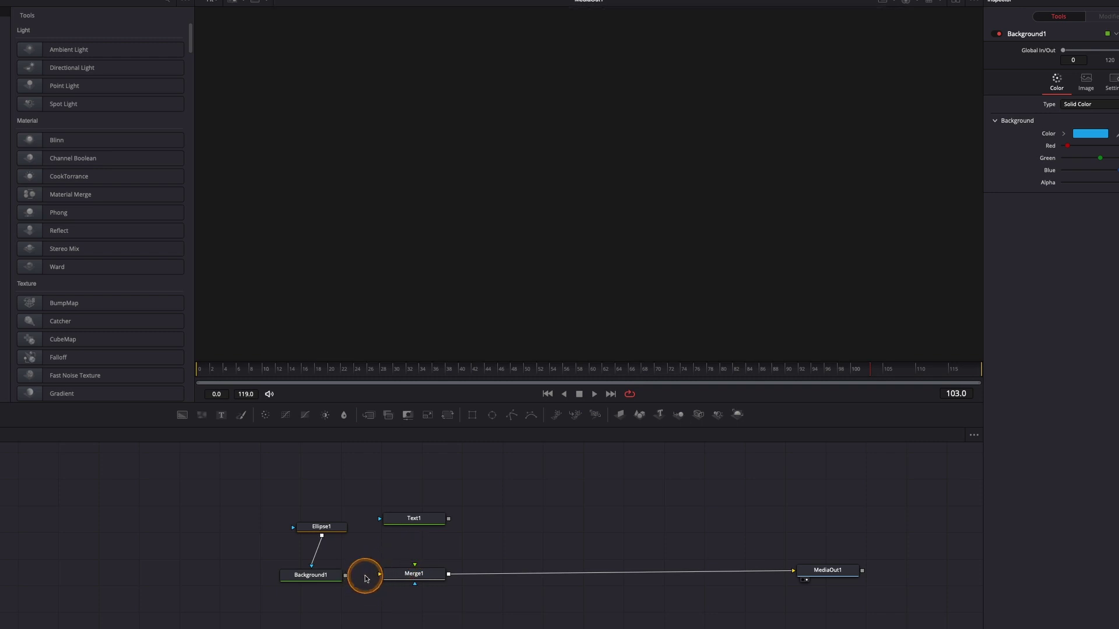
left_click_drag(346, 575, 405, 574)
left_click_drag(447, 526, 417, 569)
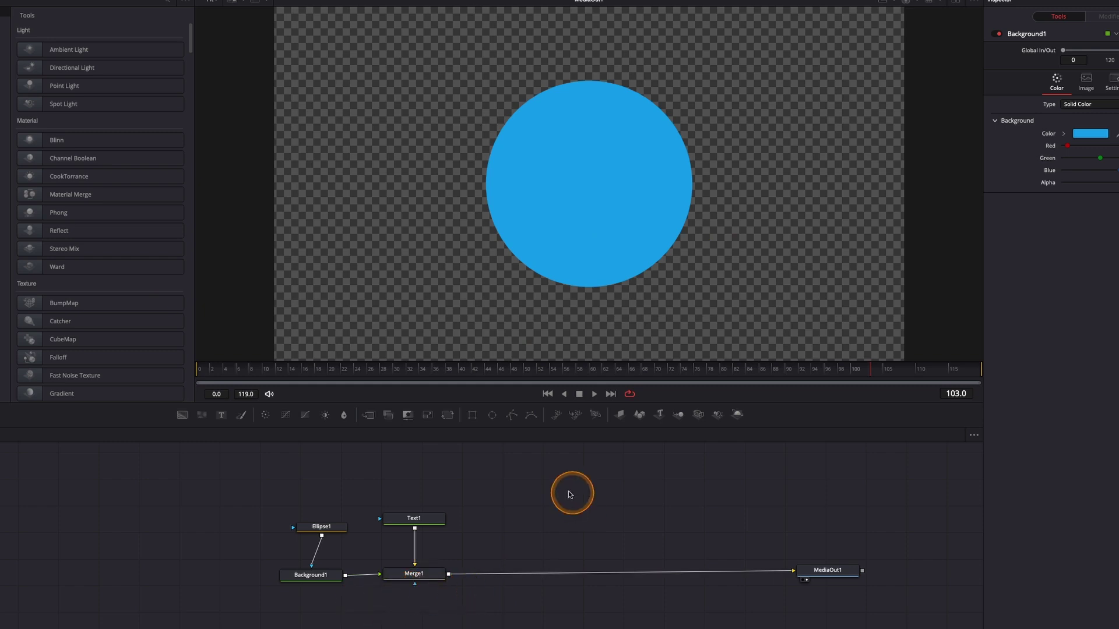
left_click_drag(416, 520, 416, 526)
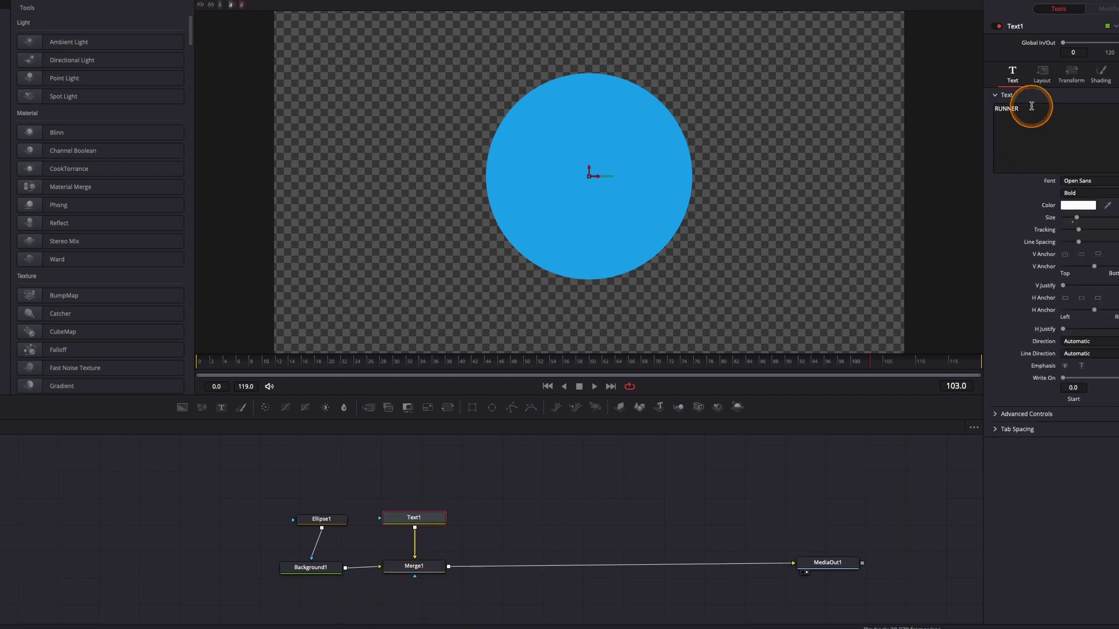
left_click(504, 615)
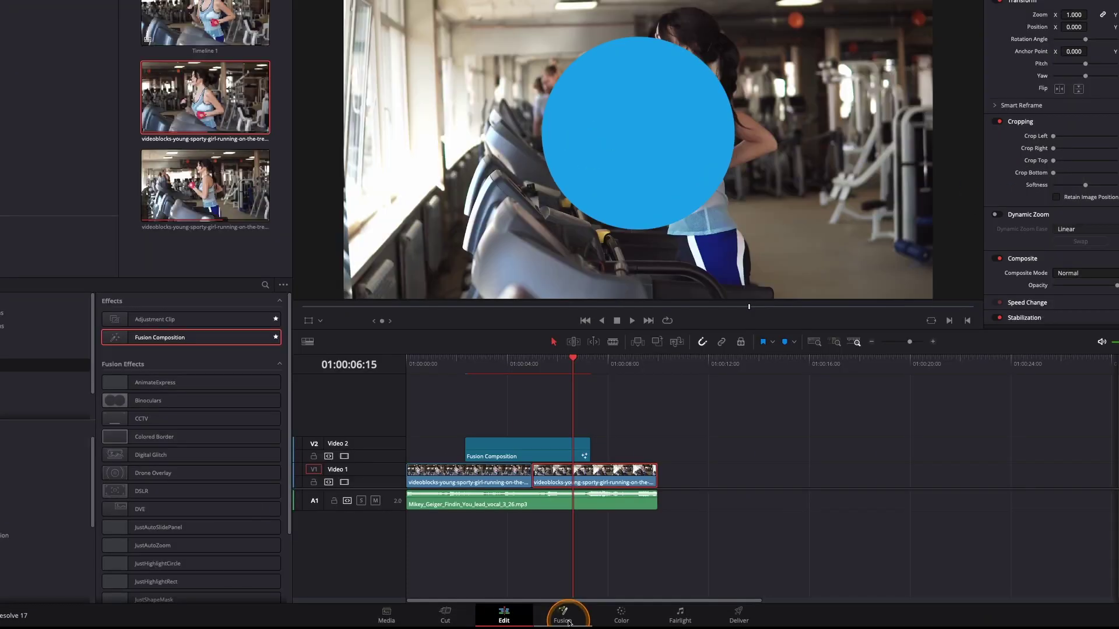
left_click(568, 619)
left_click(322, 536)
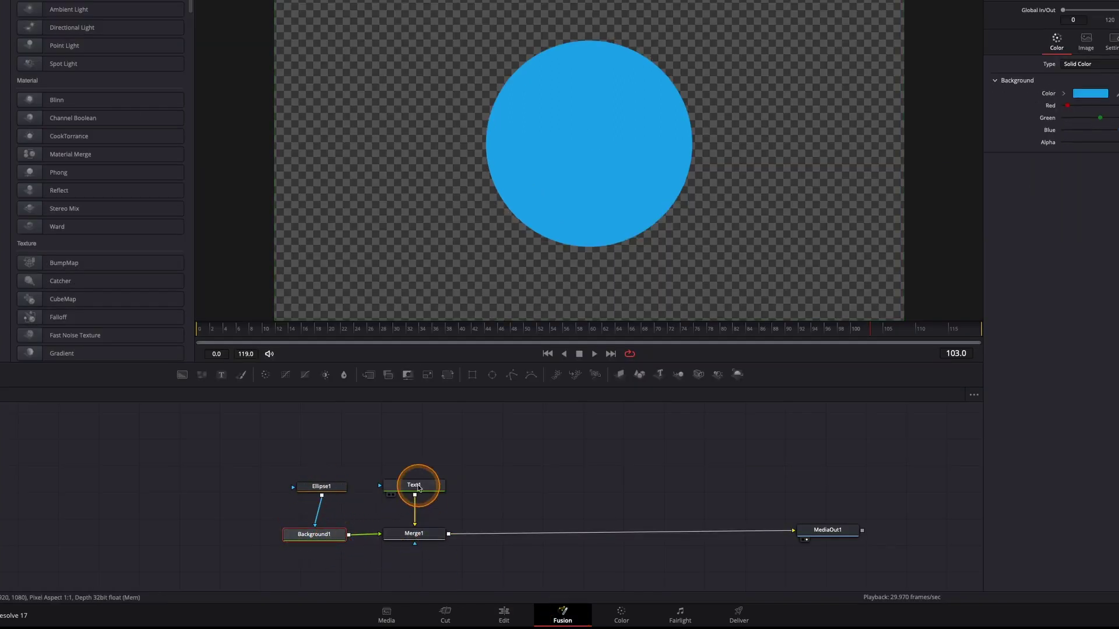
left_click(366, 534)
key("Delete")
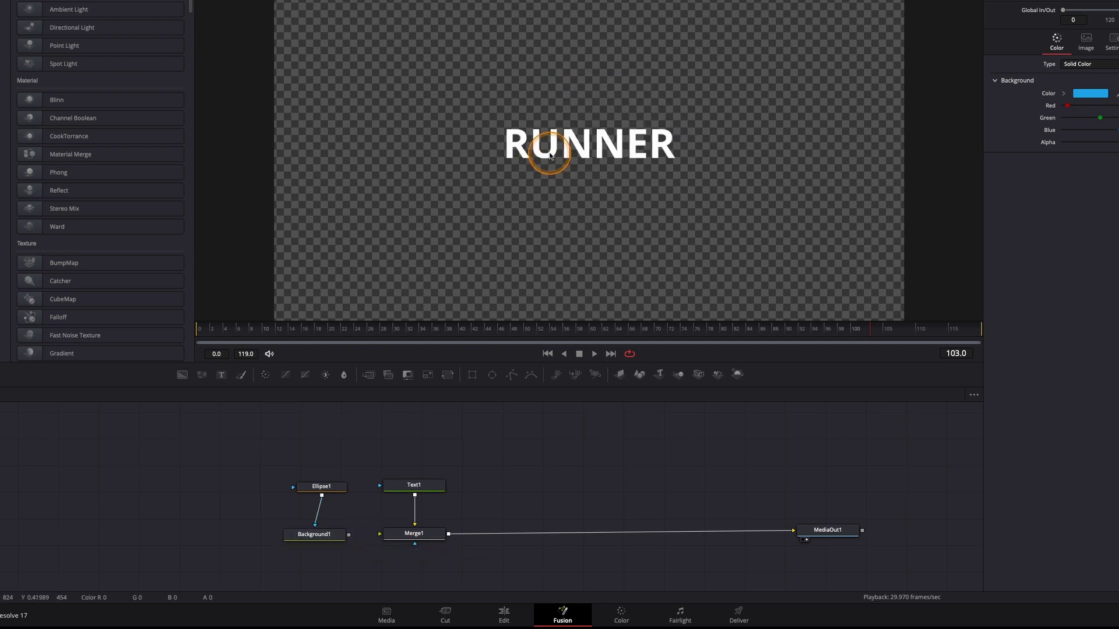
left_click(504, 615)
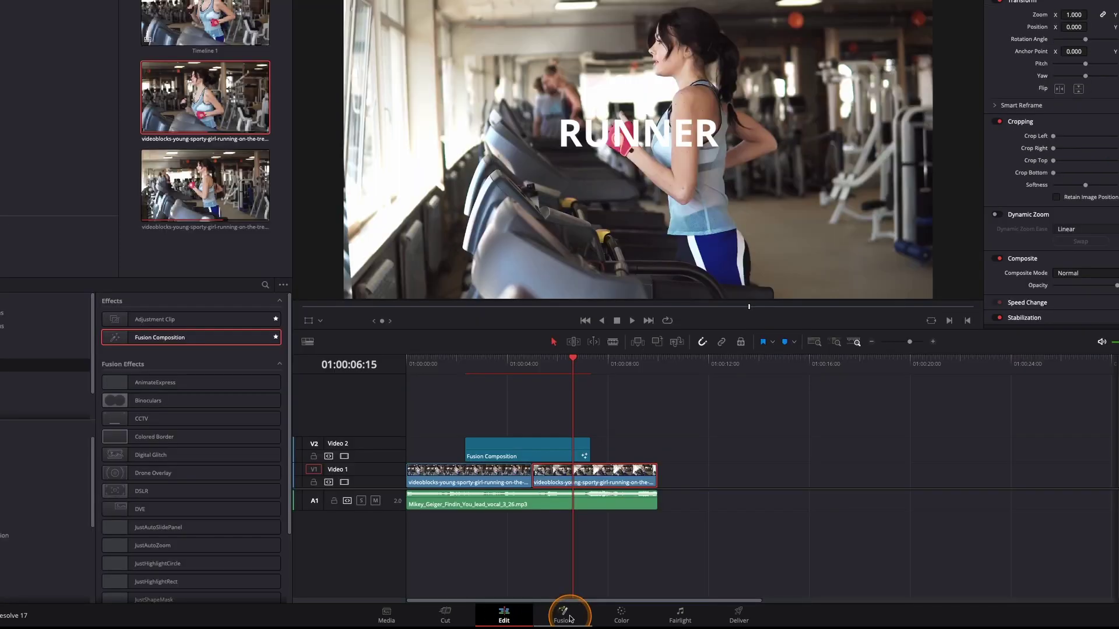
left_click(565, 617)
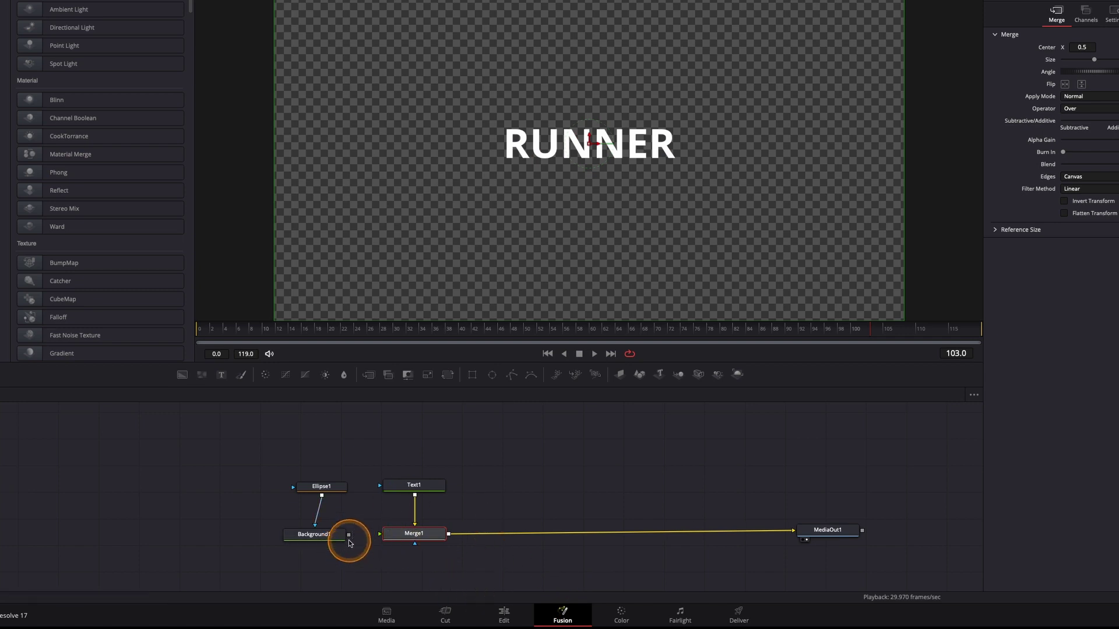
left_click(415, 506)
key("Delete")
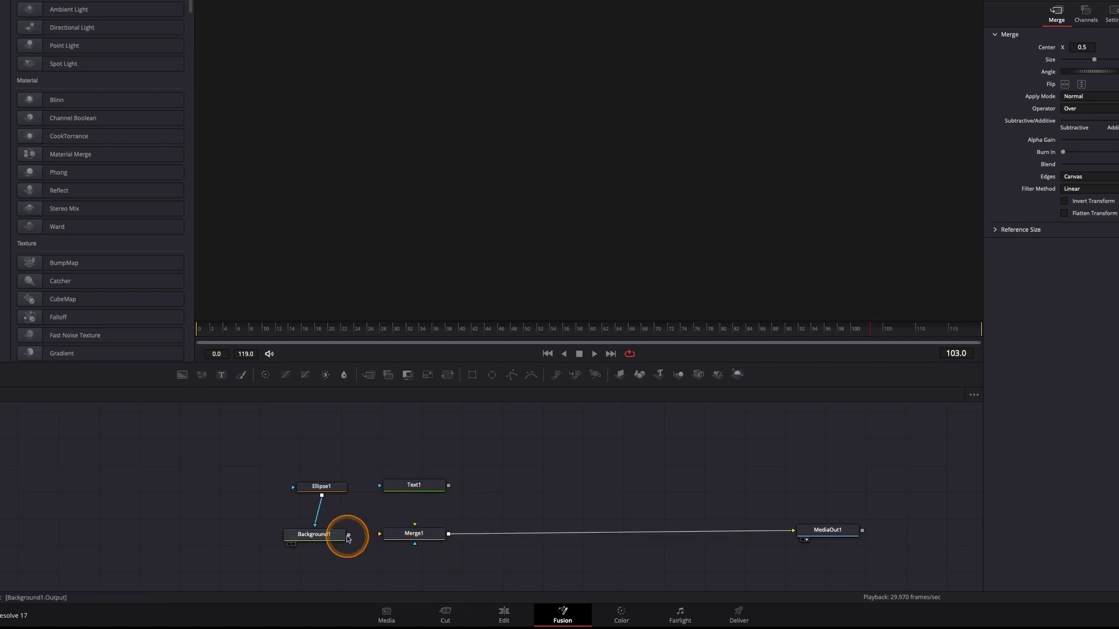
left_click_drag(348, 536, 415, 524)
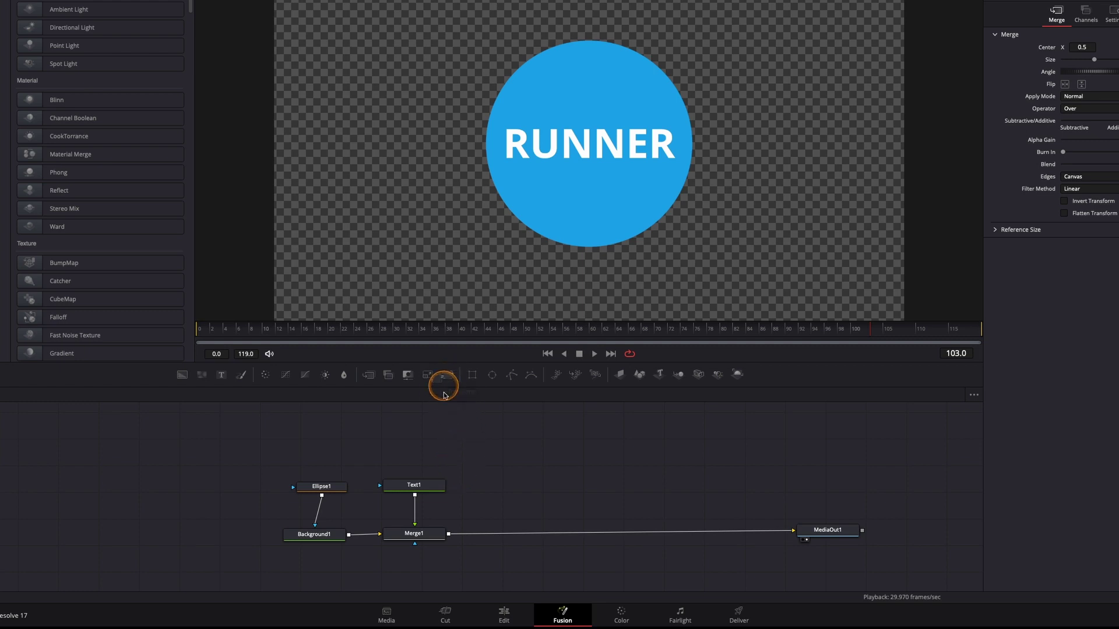
- Insert Transform1 after Merge1 and animate Center from X -0.527 at frame 0 to centre at frame 24
left_click_drag(446, 378, 512, 538)
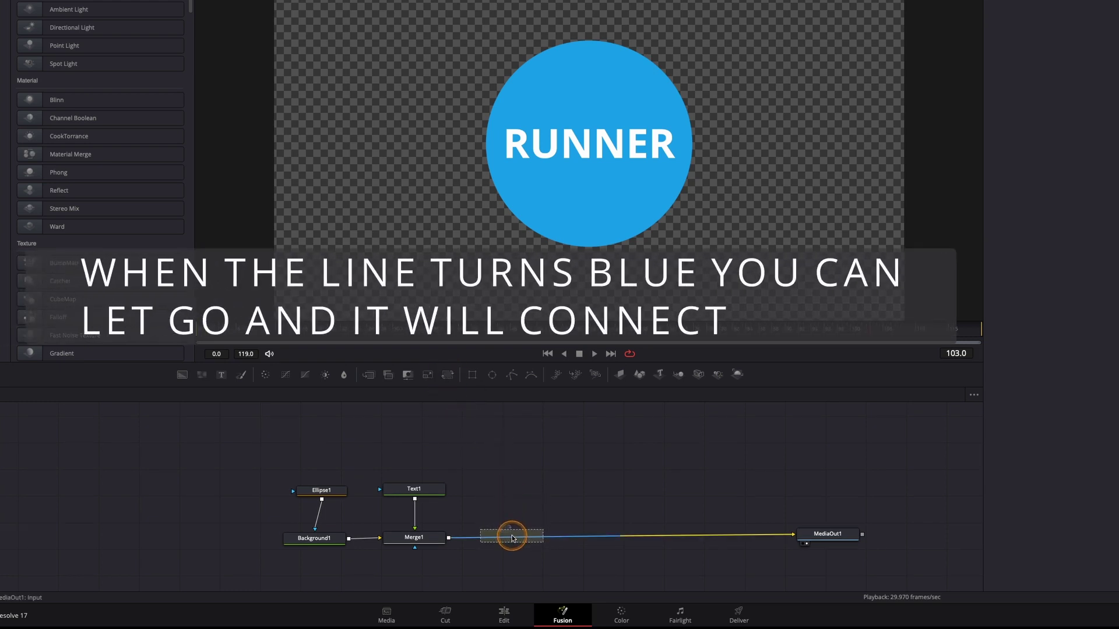
left_click_drag(512, 537, 513, 539)
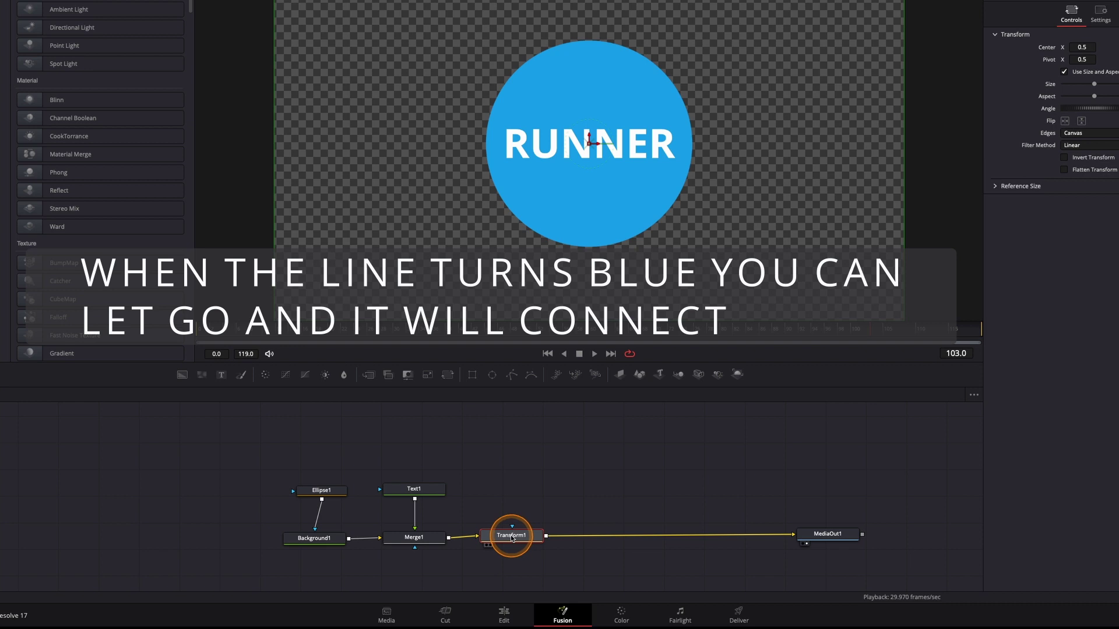
left_click(293, 331)
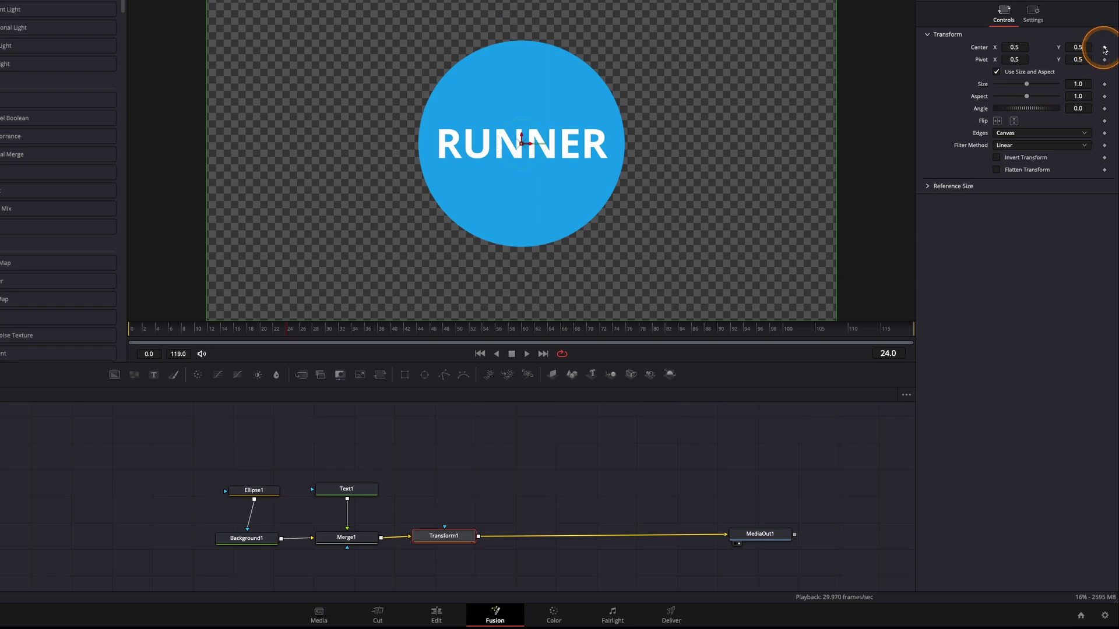
left_click(1103, 48)
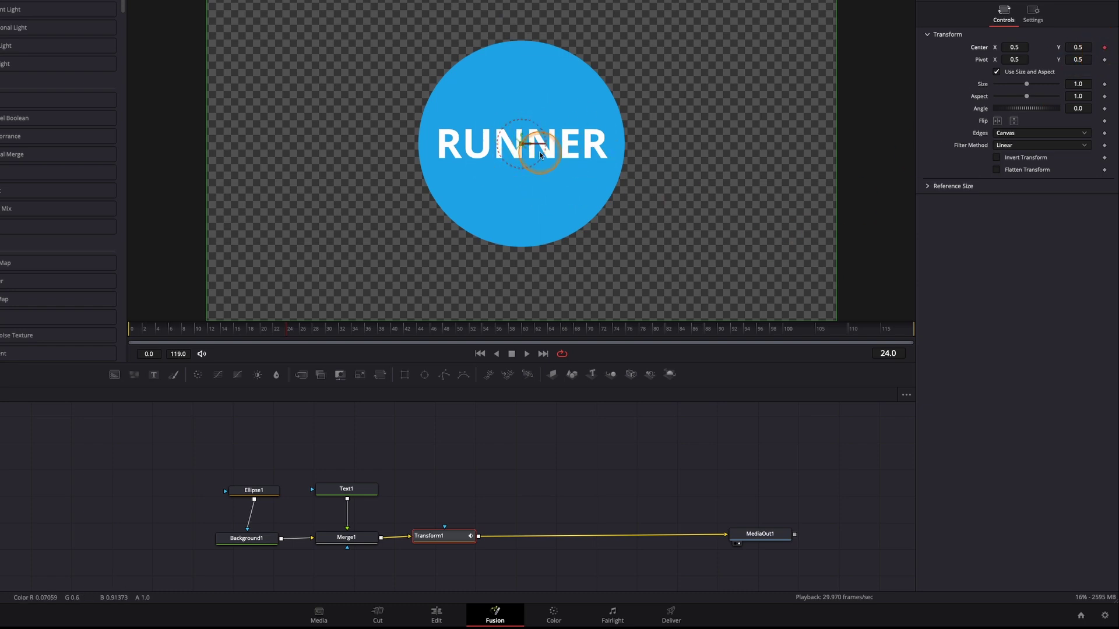
left_click(279, 335)
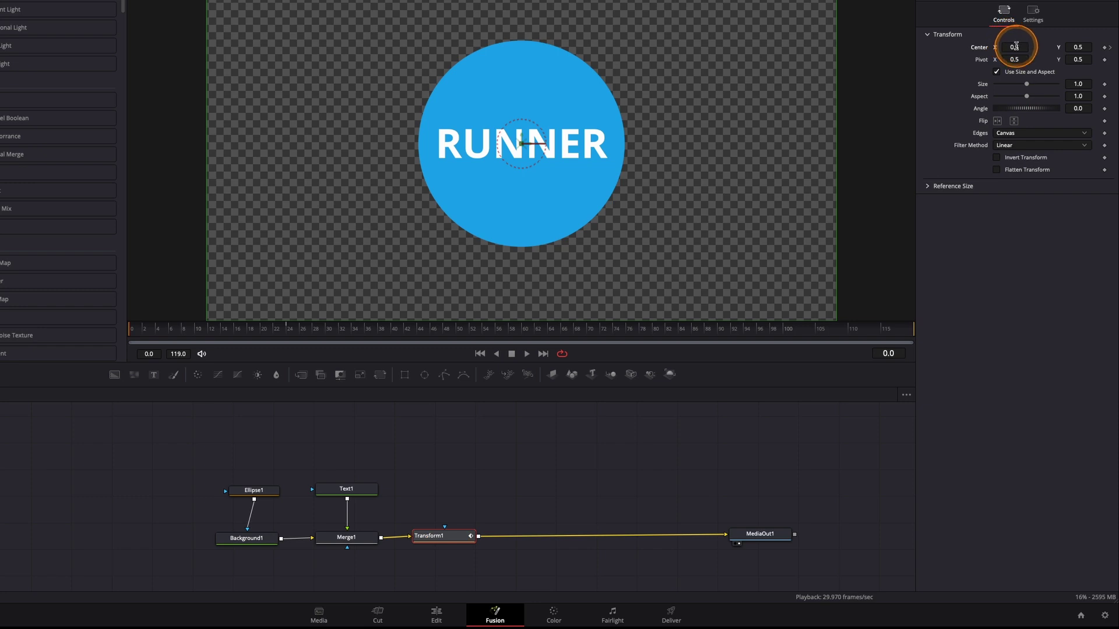
left_click_drag(1015, 46, 678, 25)
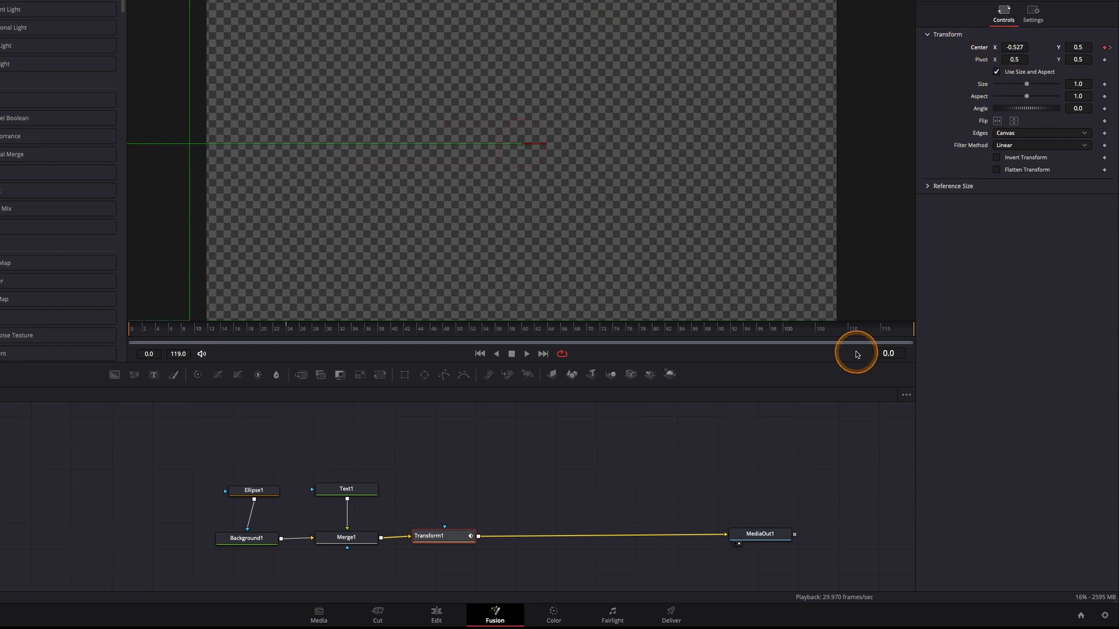
key("space")
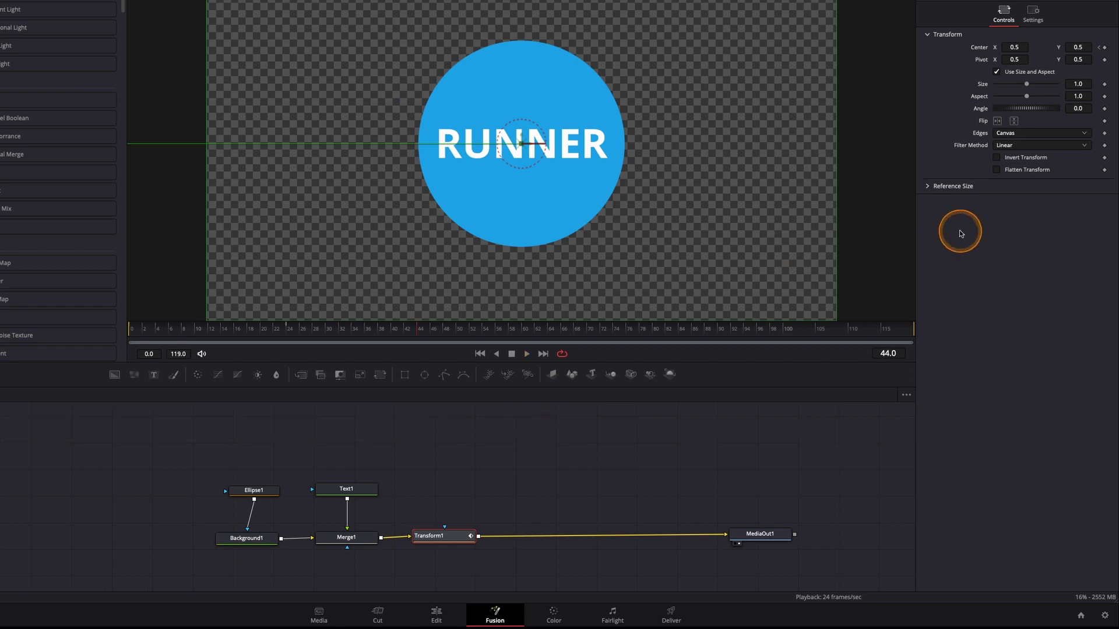
left_click(1027, 20)
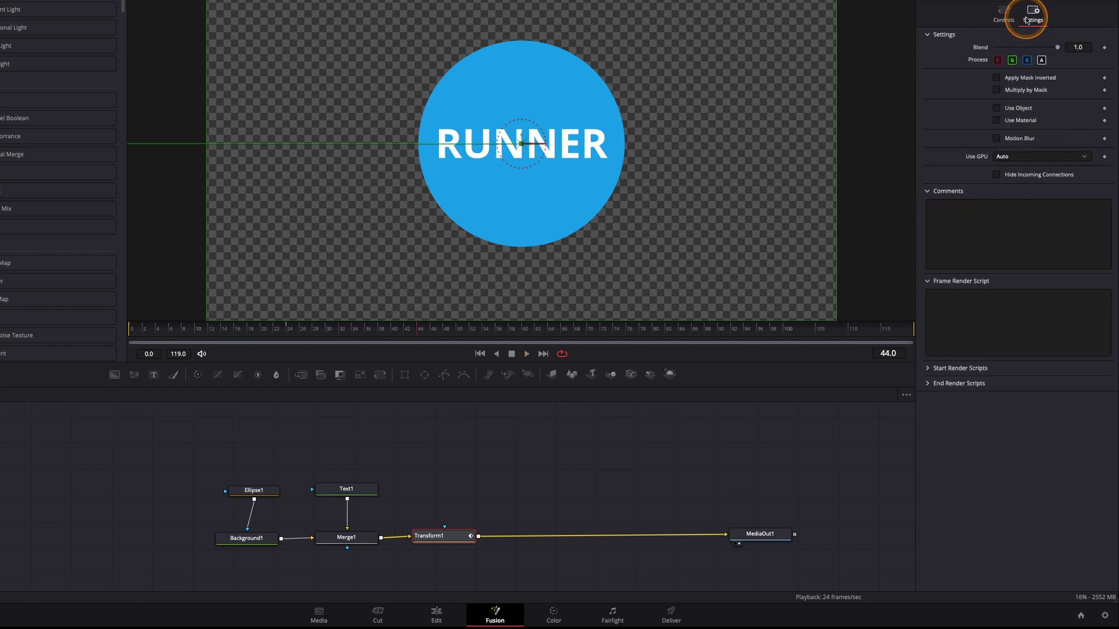
left_click(997, 139)
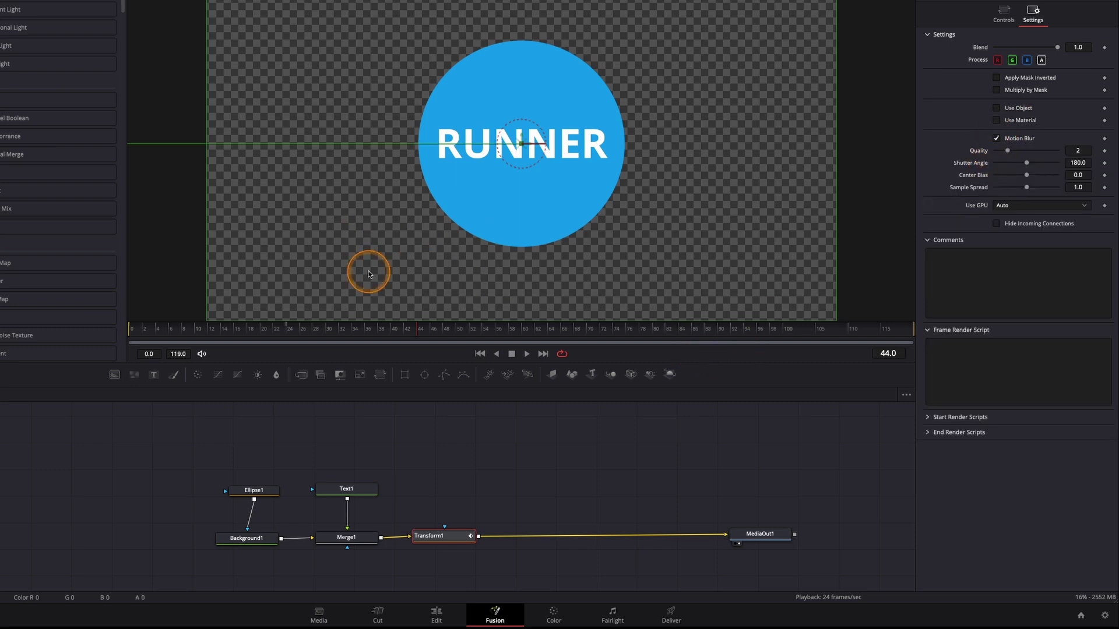
left_click_drag(307, 330, 249, 333)
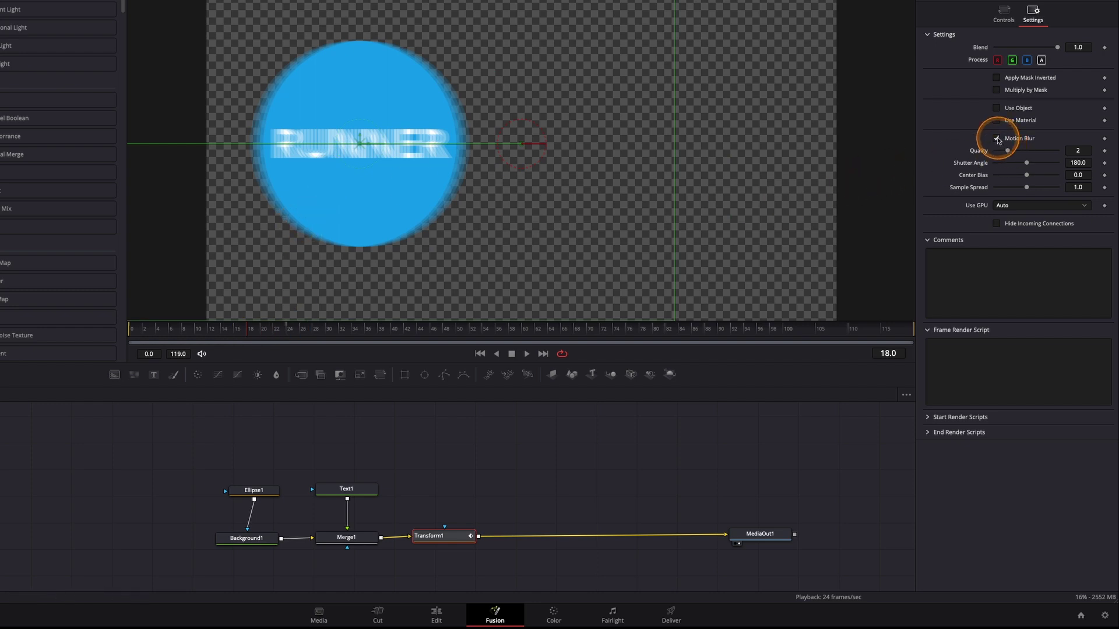
left_click(996, 139)
left_click(997, 139)
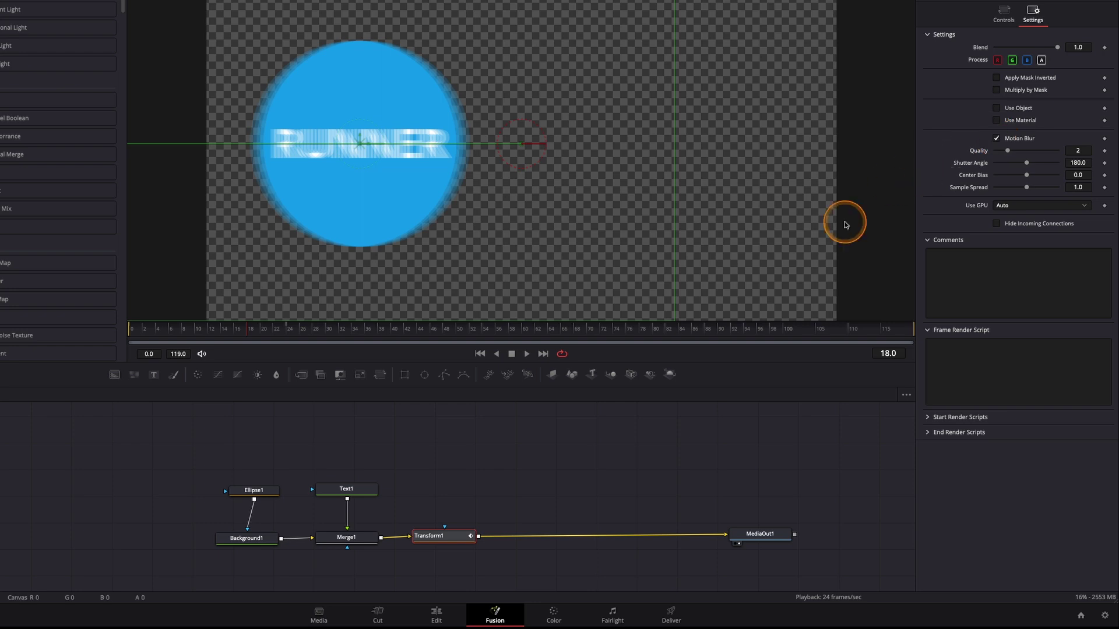
left_click_drag(241, 330, 113, 325)
key("space")
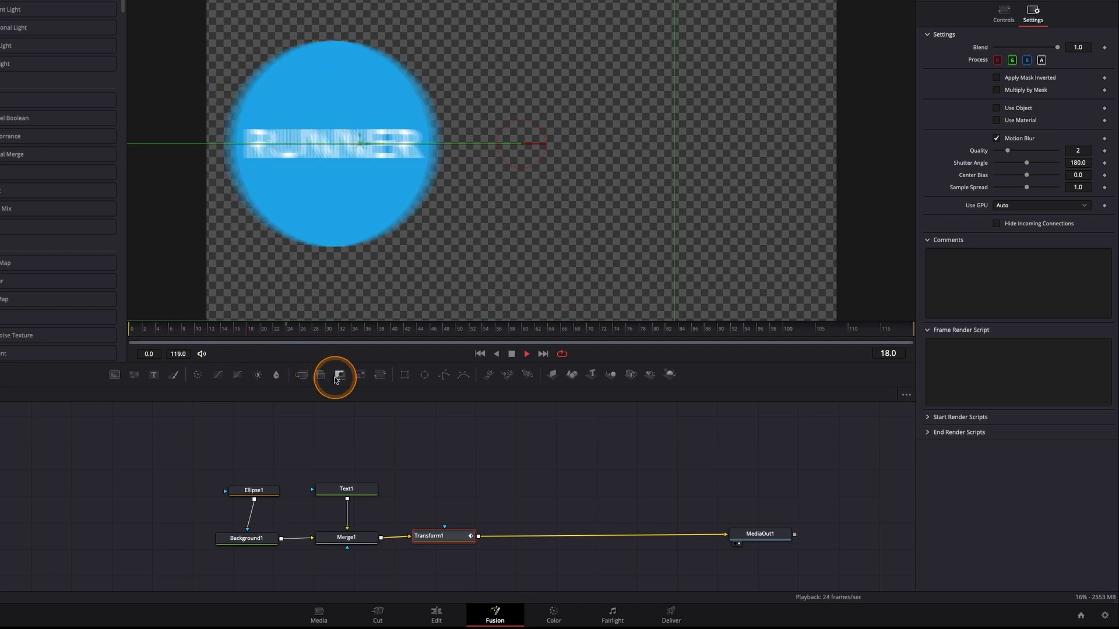
left_click_drag(299, 338, 95, 332)
key("space")
key("space")
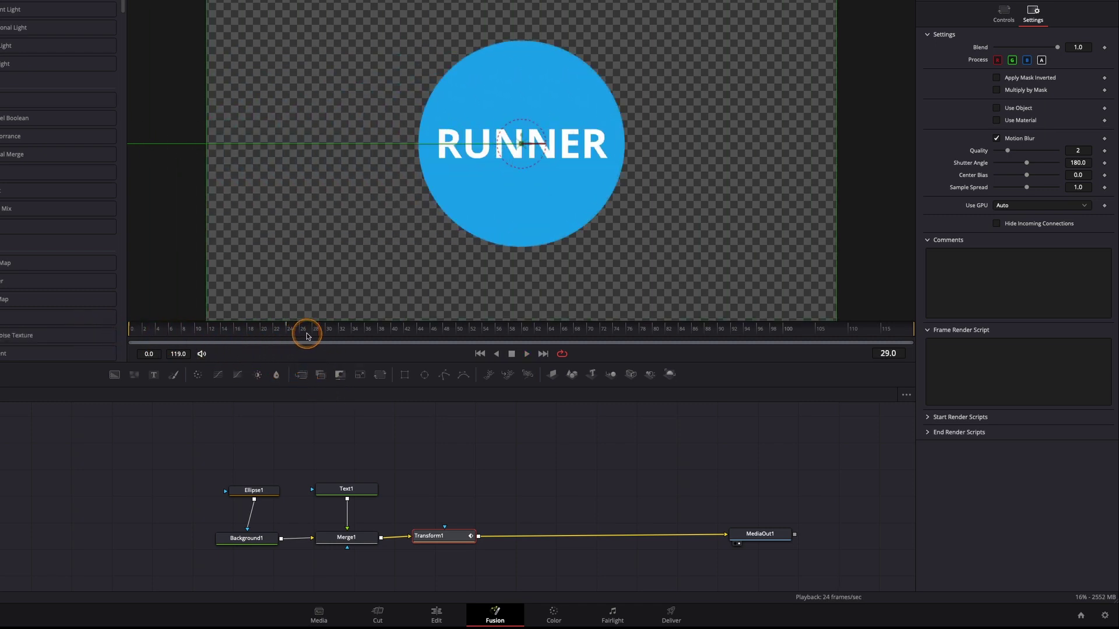
- In the Spline editor, smooth both Transform1 Displacement keyframes into an S-curve
key("shift+F8")
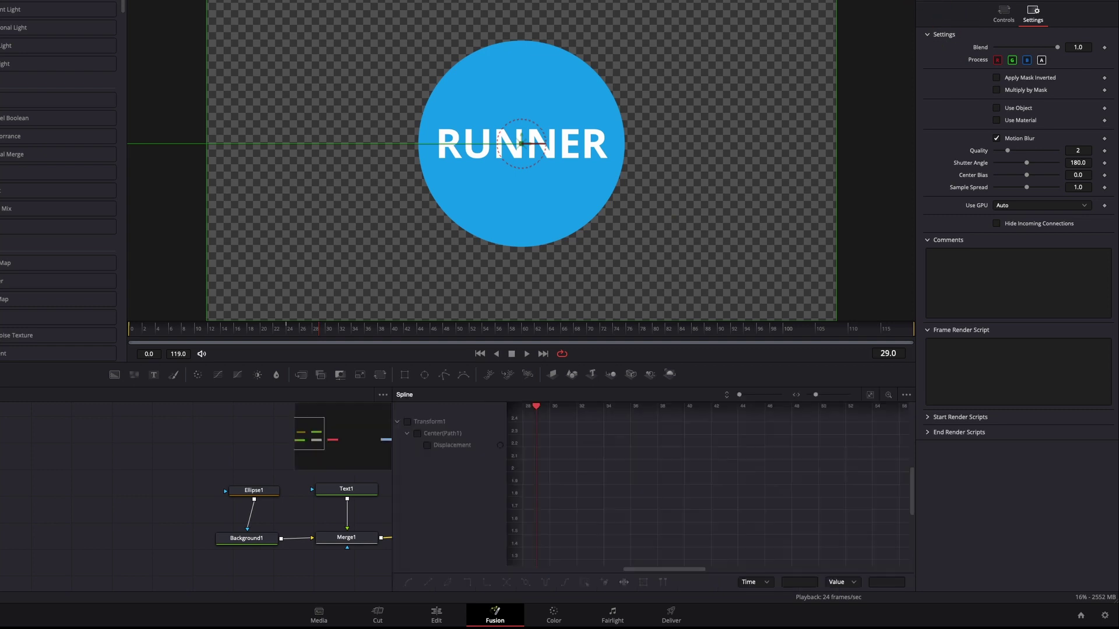
left_click(426, 426)
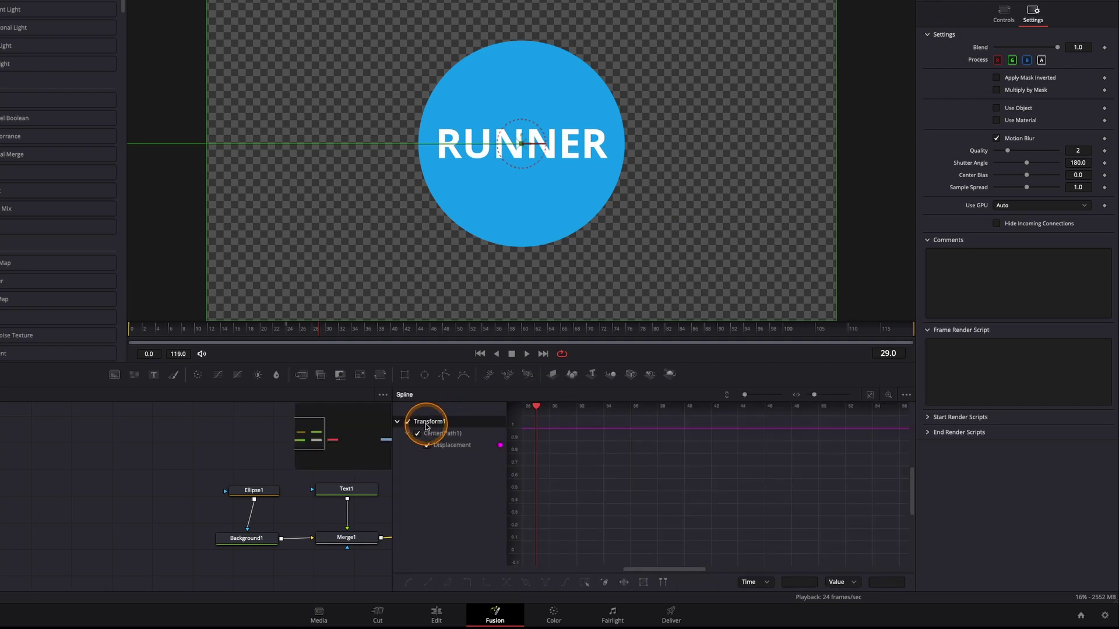
left_click(873, 397)
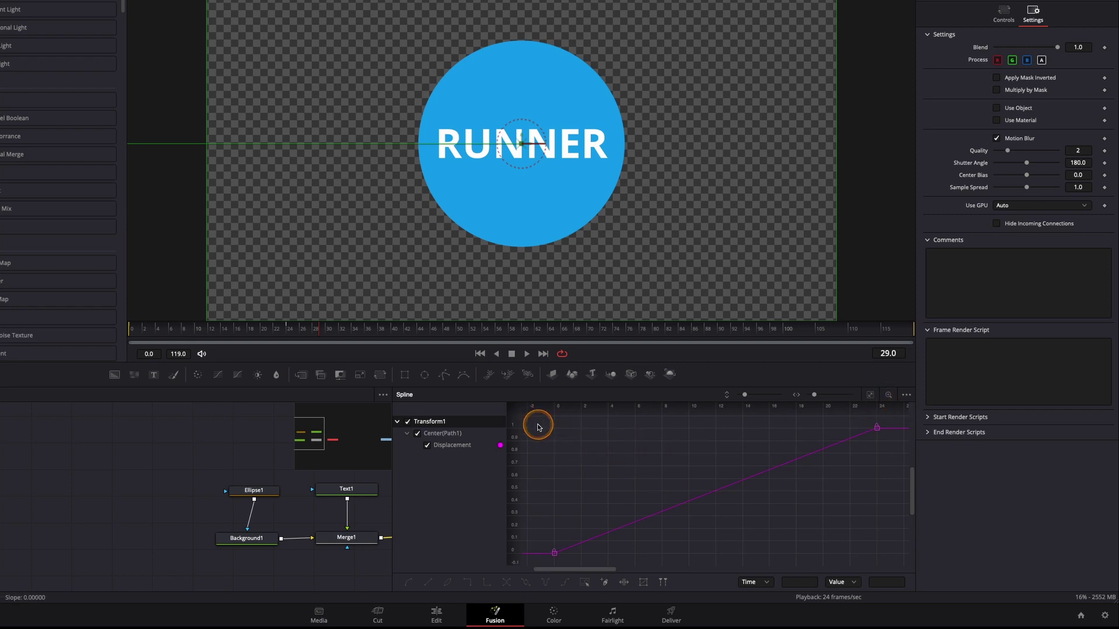
left_click_drag(574, 458, 887, 576)
key("s")
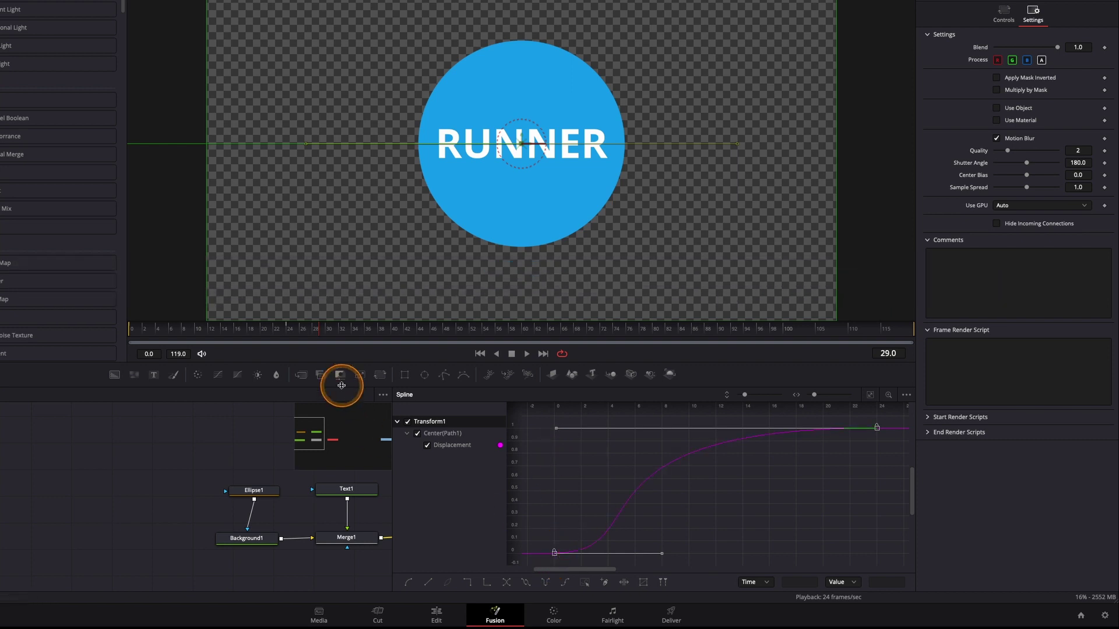
- Rewind and play back the eased slide-in to review the motion
left_click_drag(325, 330, 117, 327)
key("space")
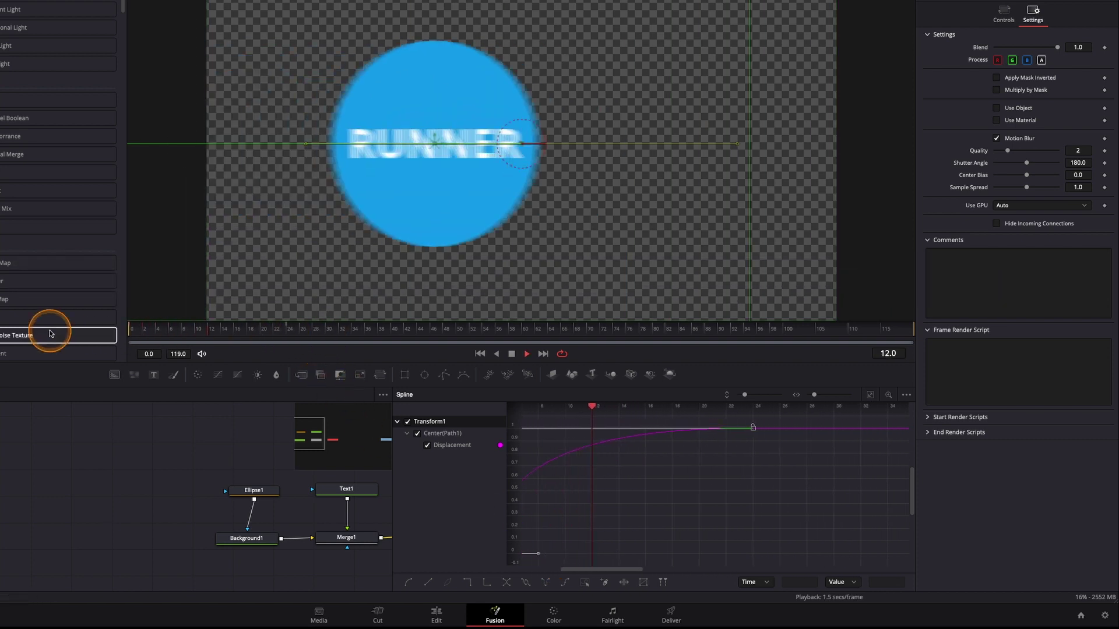
left_click_drag(233, 330, 200, 327)
key("space")
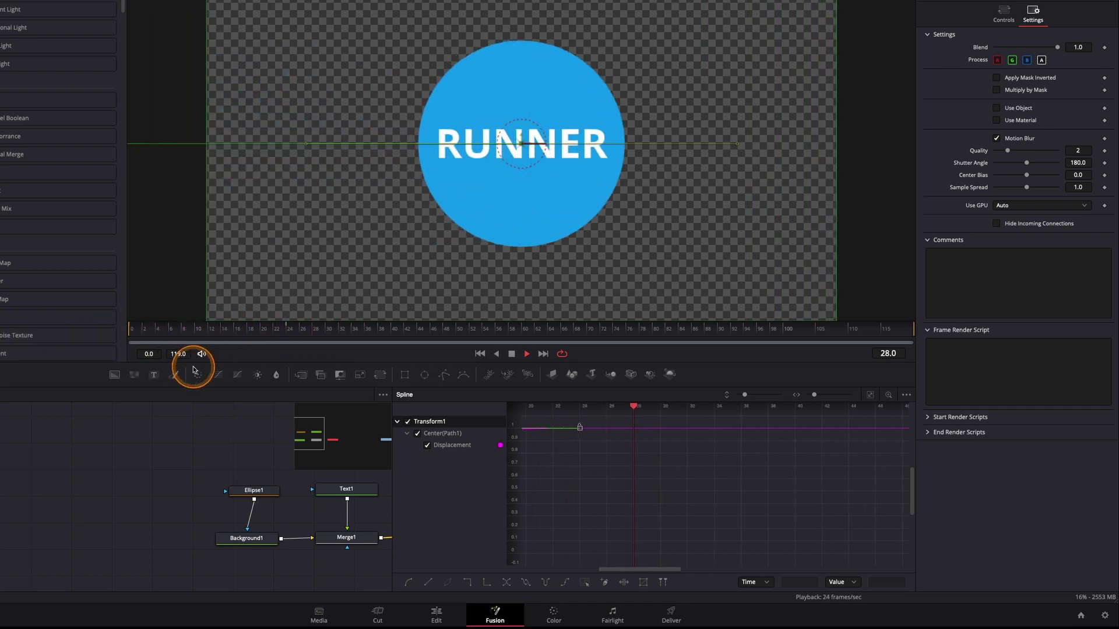
key("space")
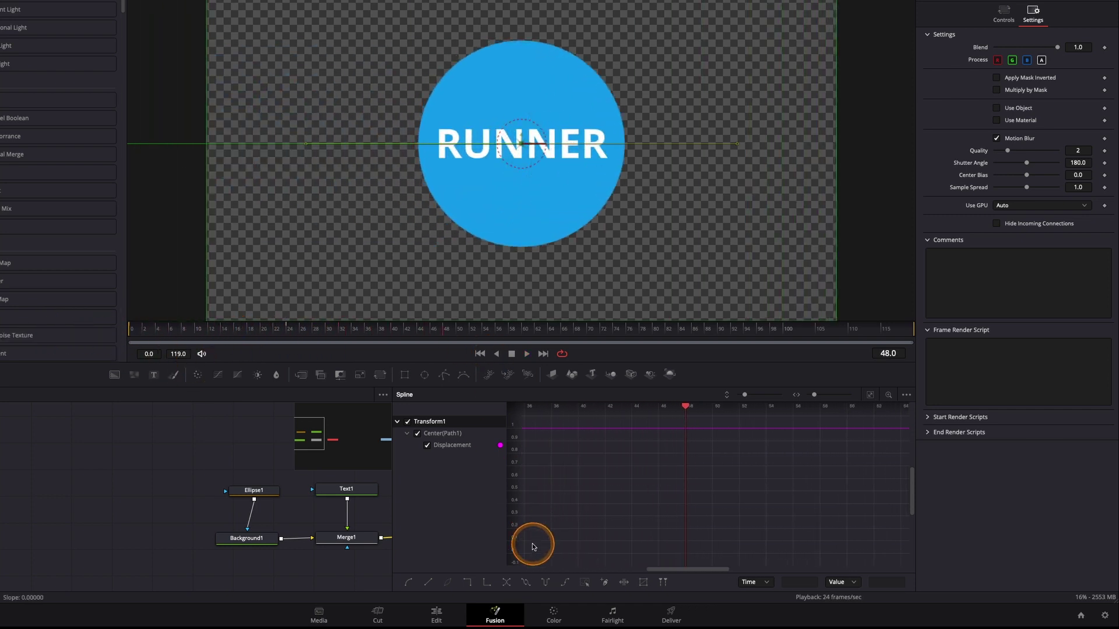
left_click(442, 619)
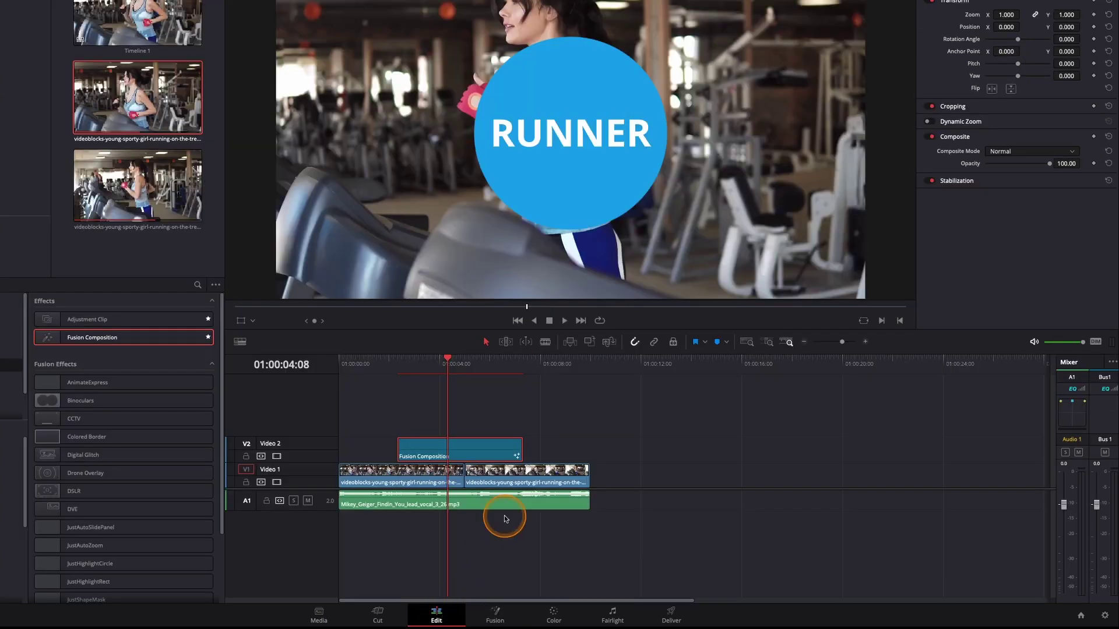
key("space")
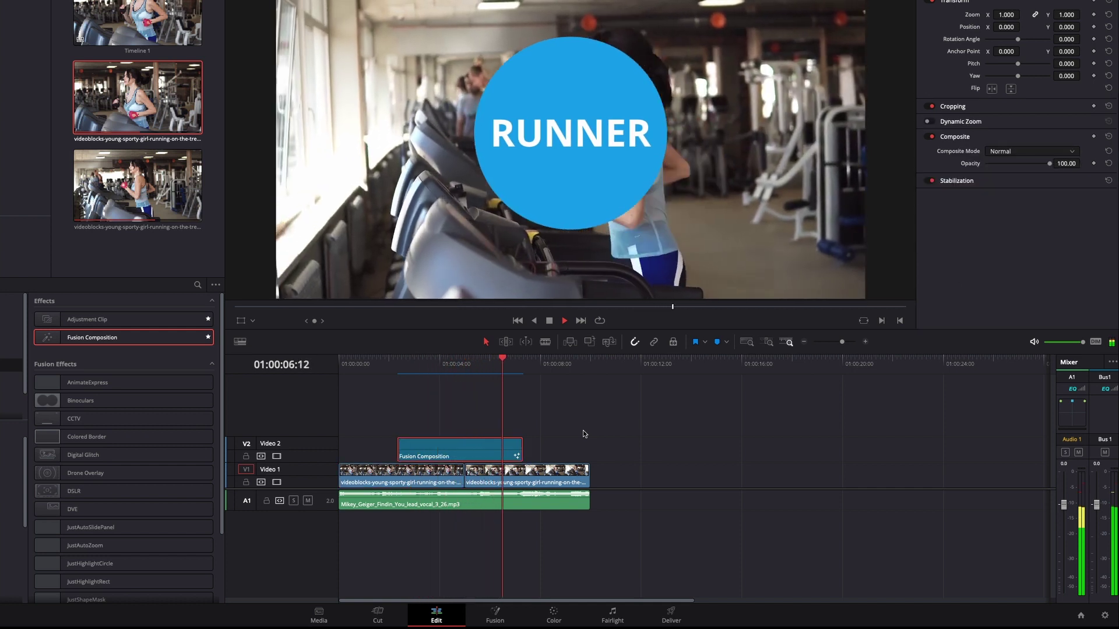
left_click_drag(554, 379, 443, 424)
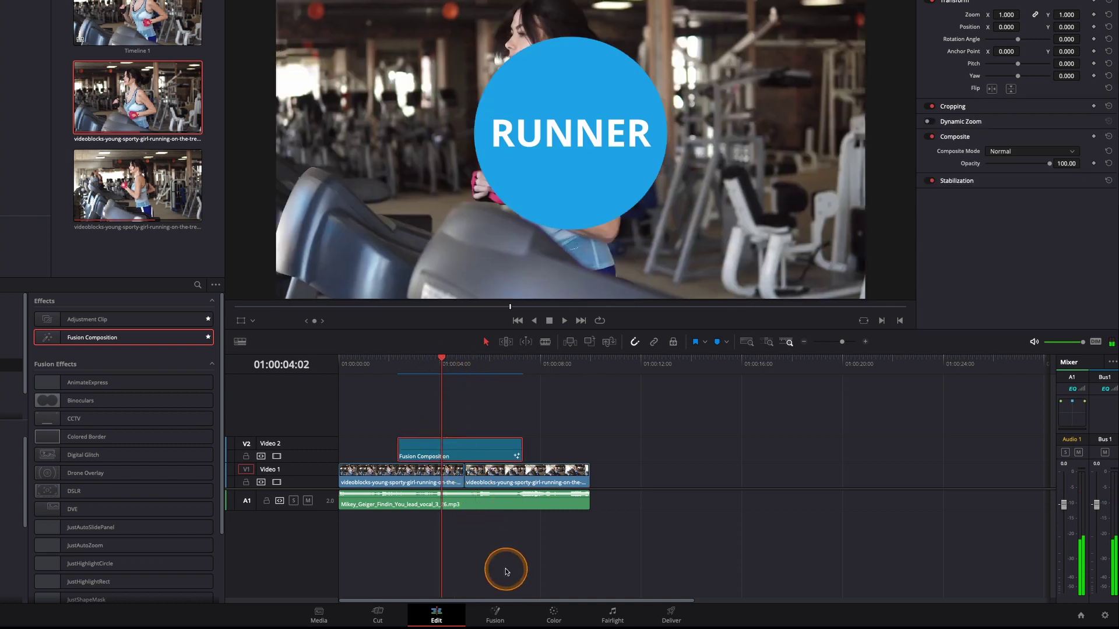
left_click(495, 617)
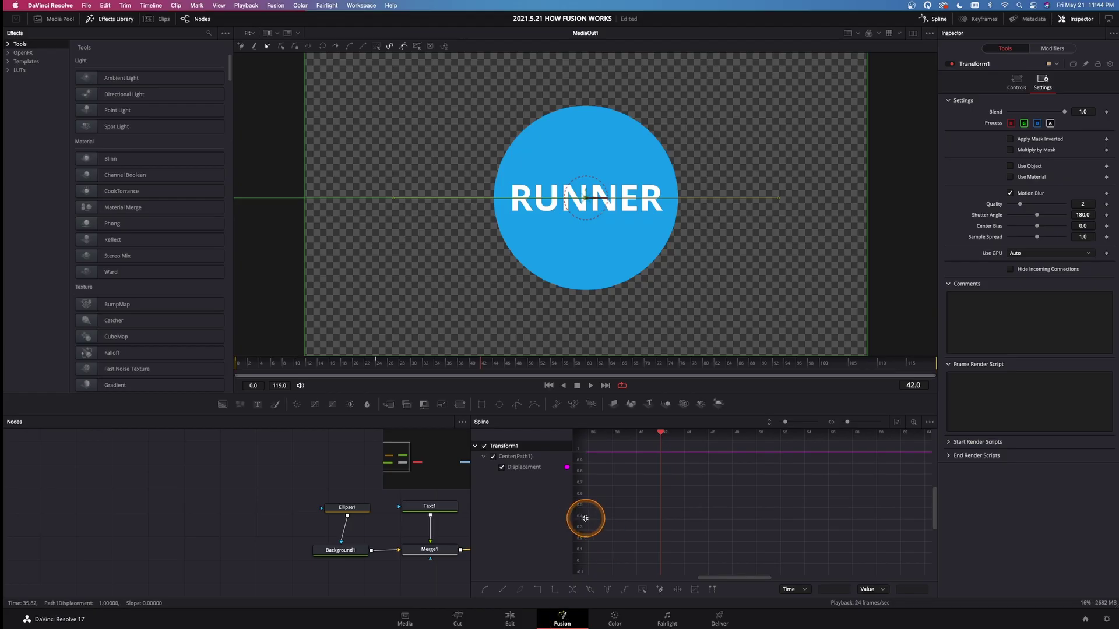
- Close the Spline editor and move MediaOut1 further right to make room
left_click(931, 25)
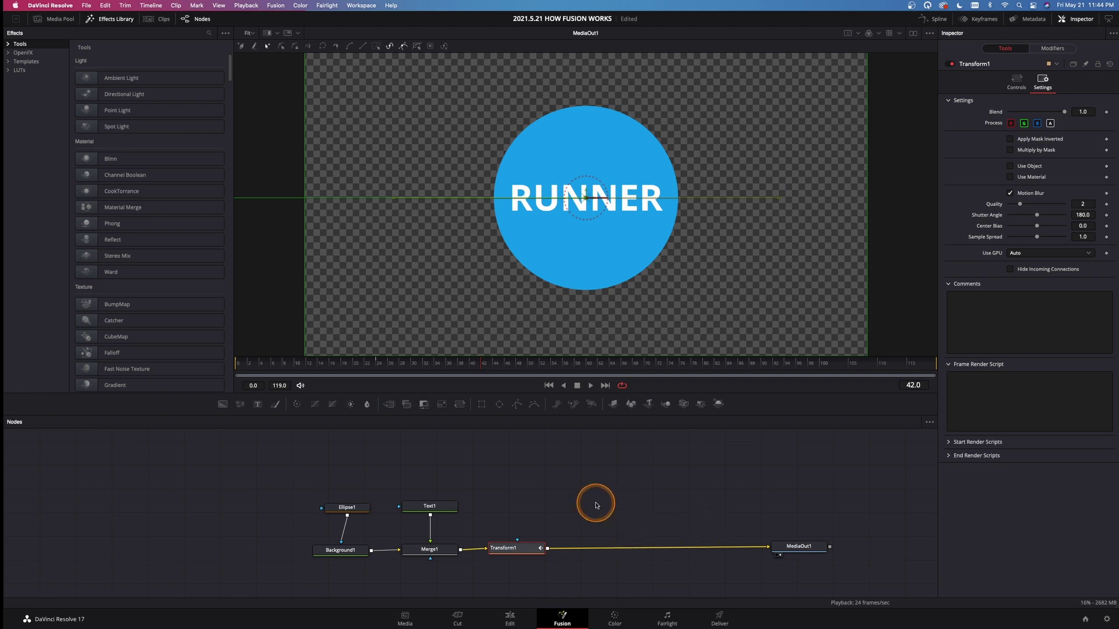
scroll(595, 504, "right", 4)
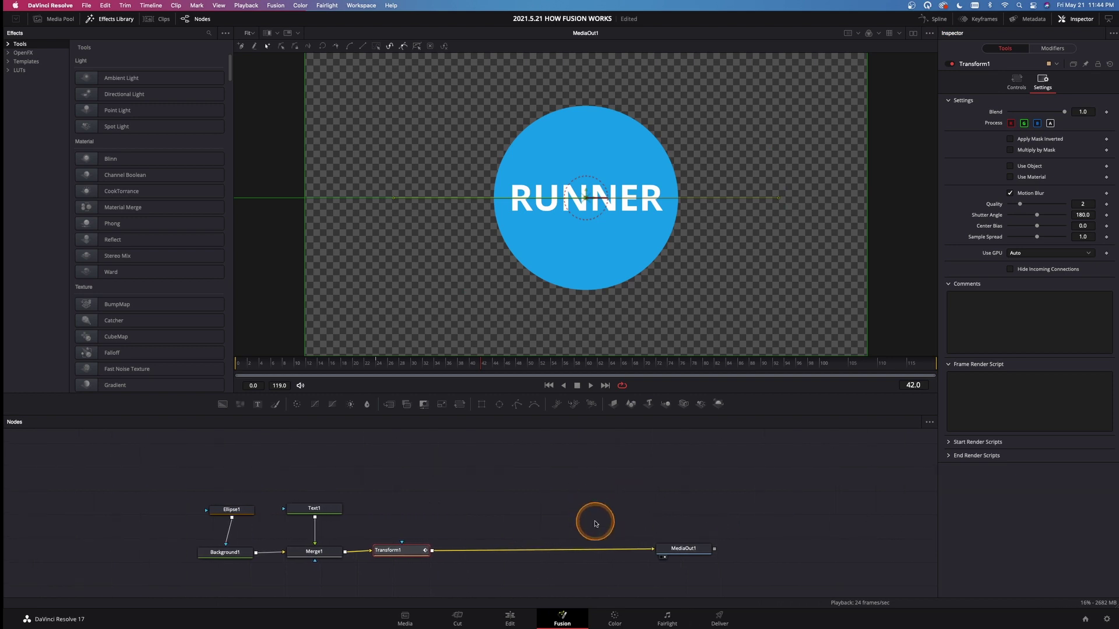
left_click_drag(680, 547, 749, 549)
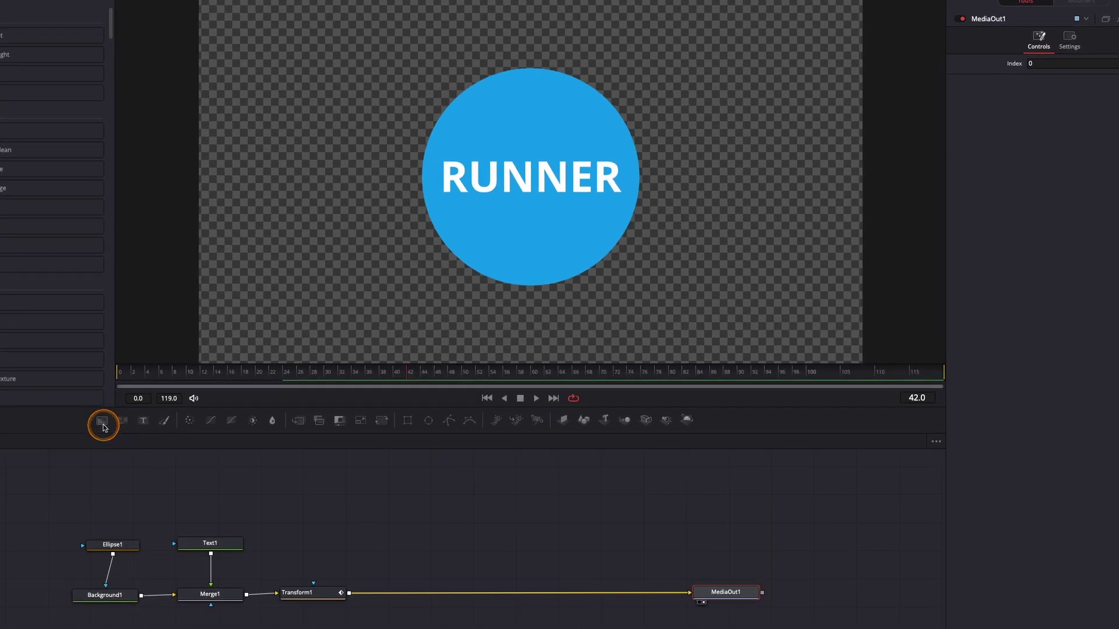
- Add a black Background2 and wire it into Merge1's foreground in place of Text1
left_click_drag(106, 438, 211, 504)
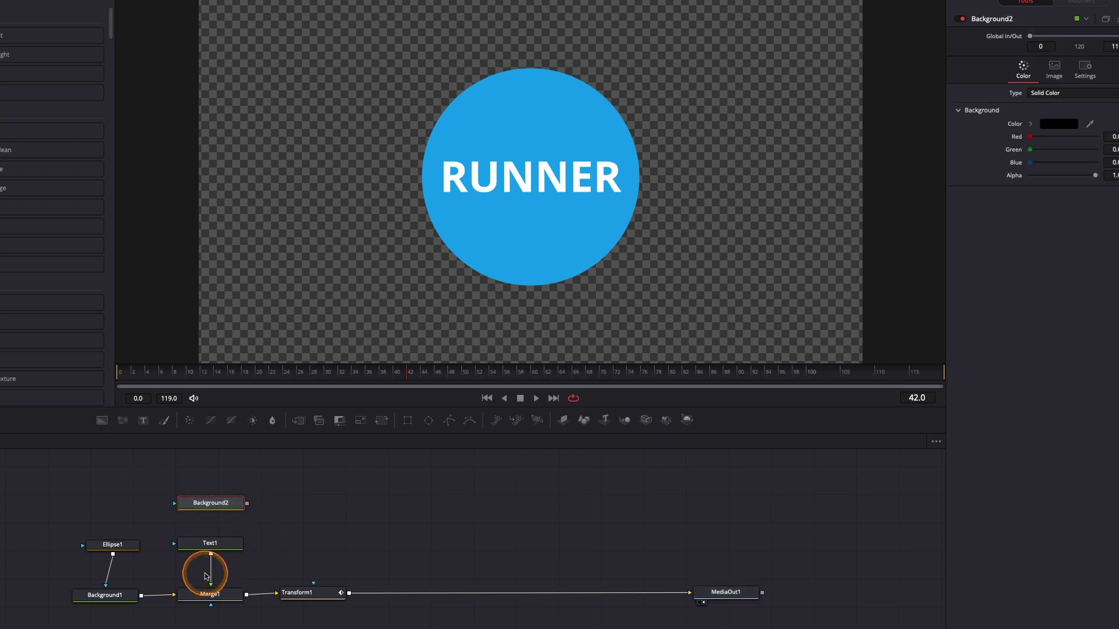
left_click_drag(210, 562, 338, 519)
left_click(312, 517)
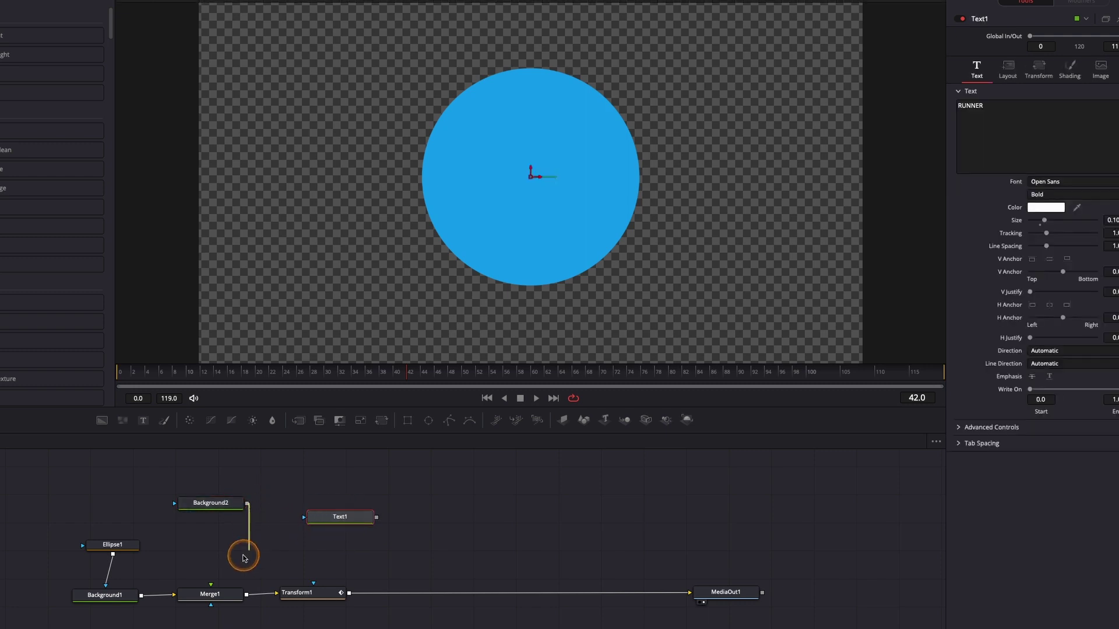
left_click_drag(219, 594, 218, 594)
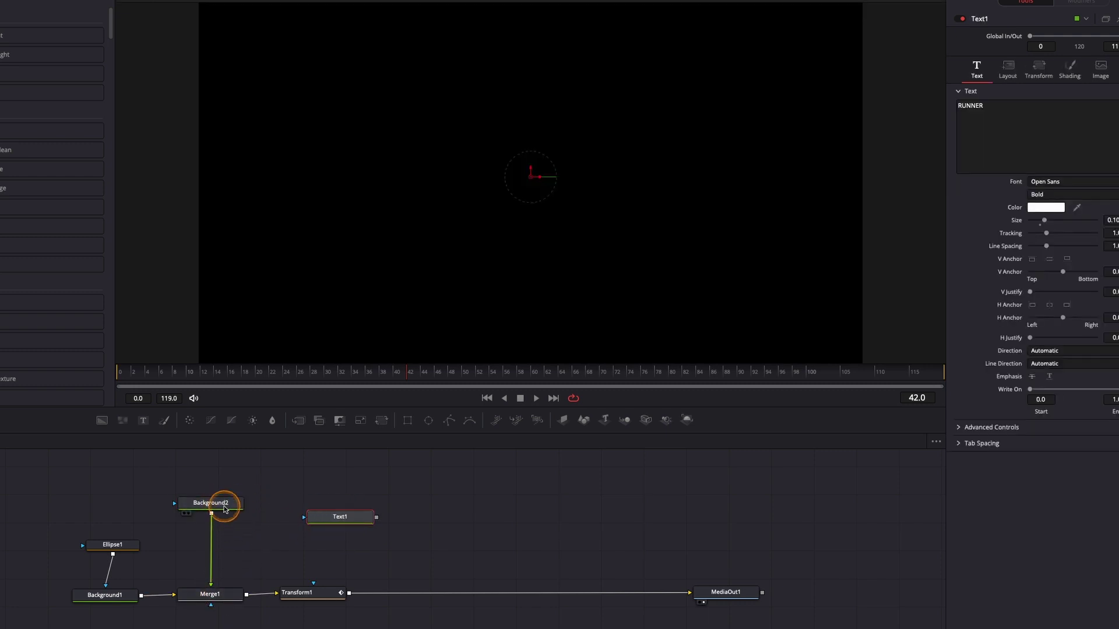
left_click_drag(220, 507, 221, 495)
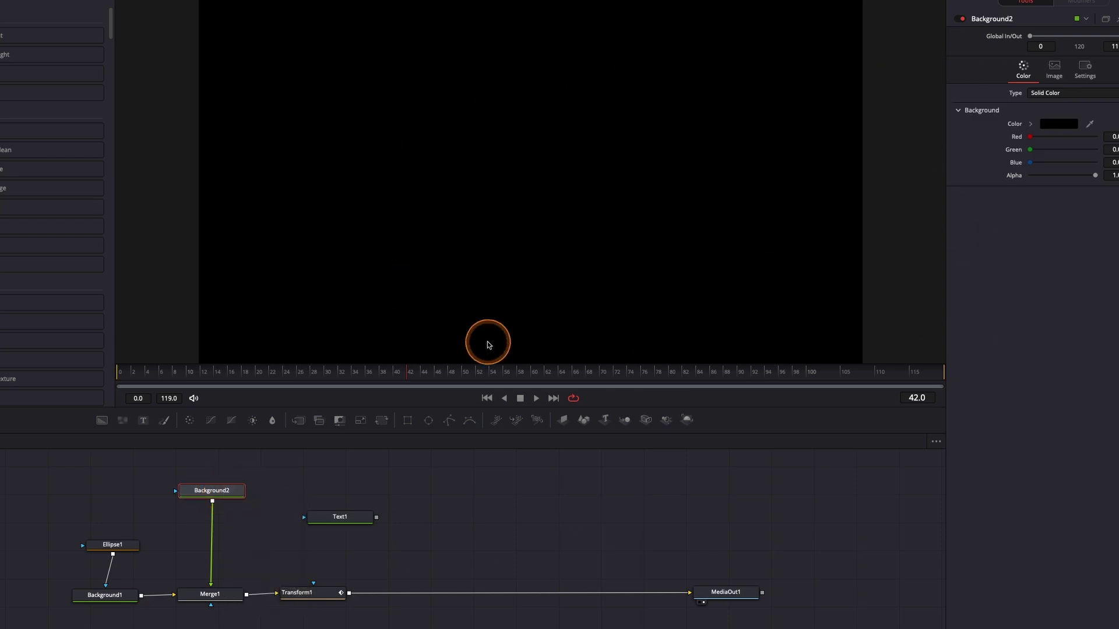
- Mask Background2 with a small Ellipse2 inside the blue ring and merge Text1 over it via Merge2
left_click(428, 425)
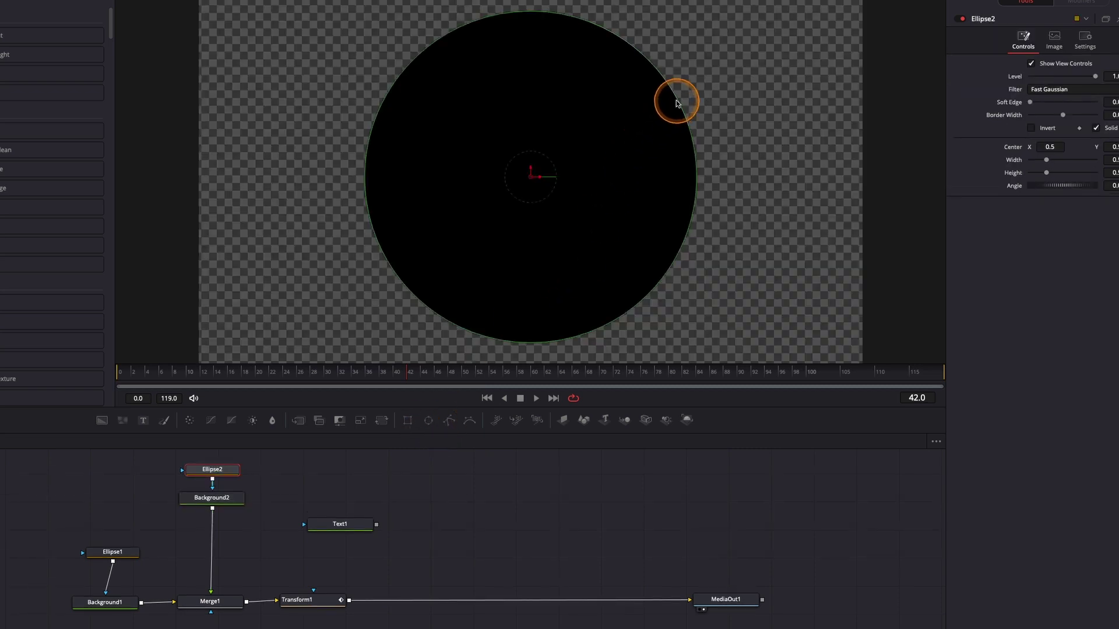
left_click_drag(675, 103, 631, 151)
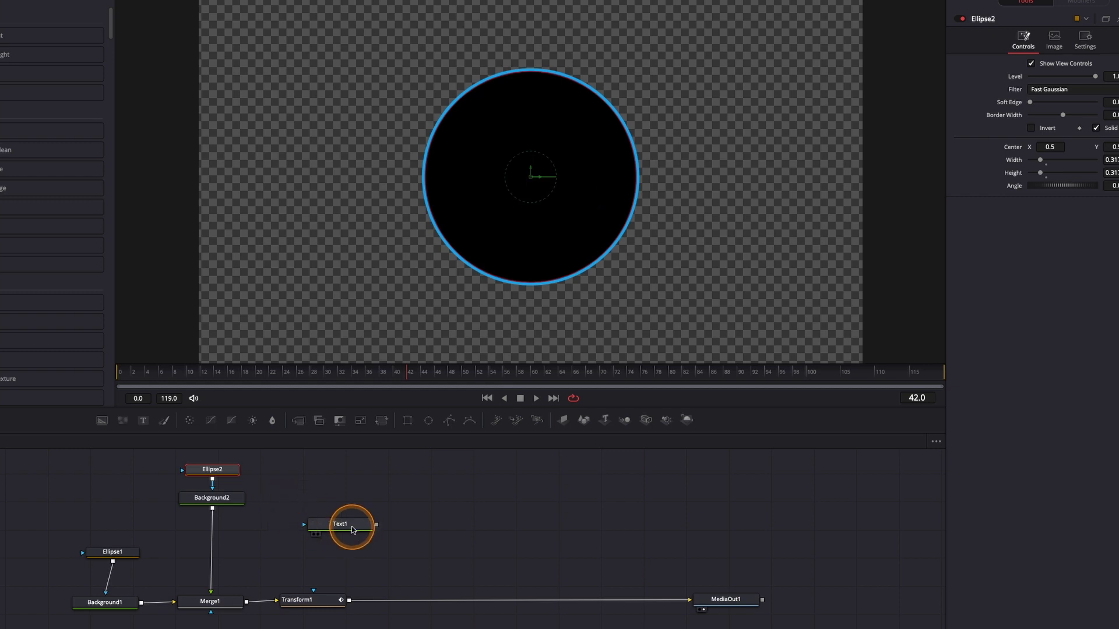
left_click_drag(351, 527, 370, 512)
left_click_drag(285, 540, 213, 512)
left_click_drag(392, 532, 203, 539)
left_click_drag(312, 530, 312, 540)
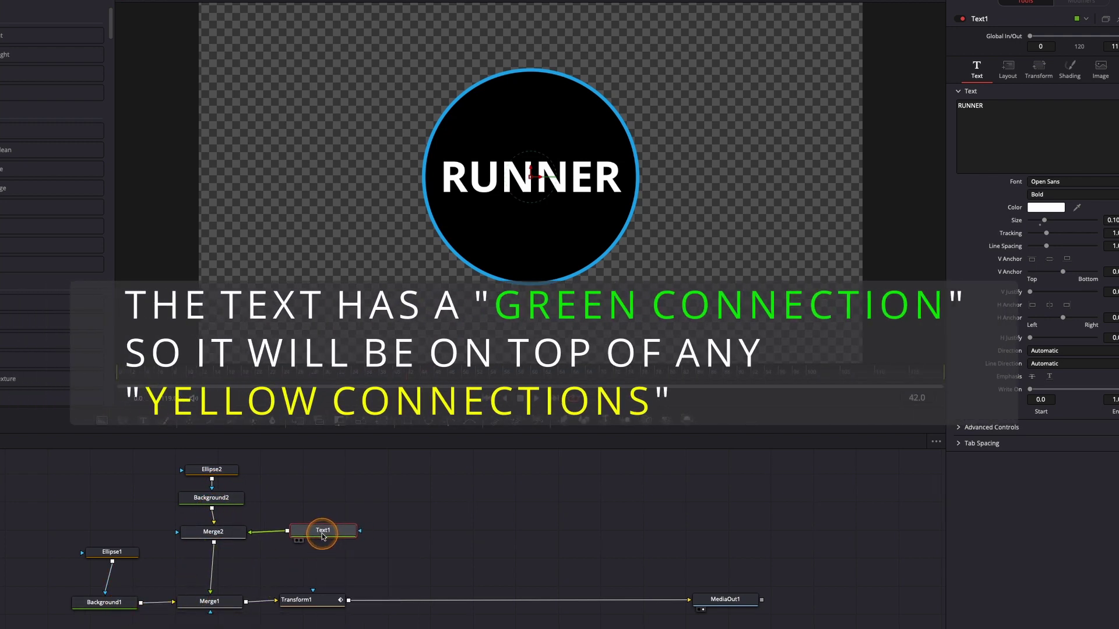
left_click_drag(319, 538, 320, 537)
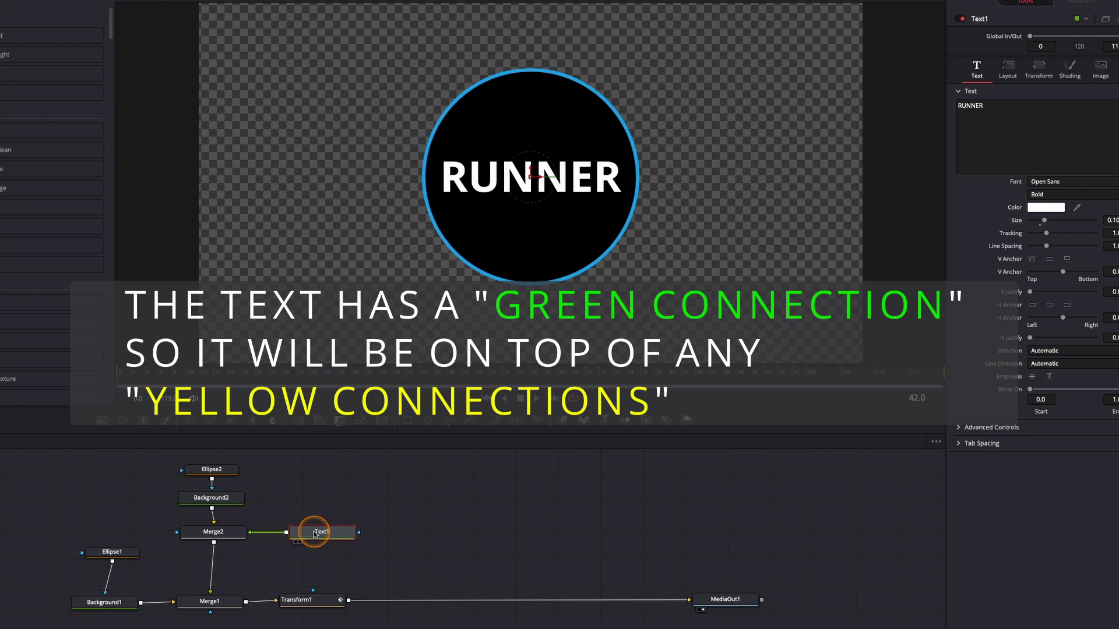
left_click_drag(314, 532, 303, 533)
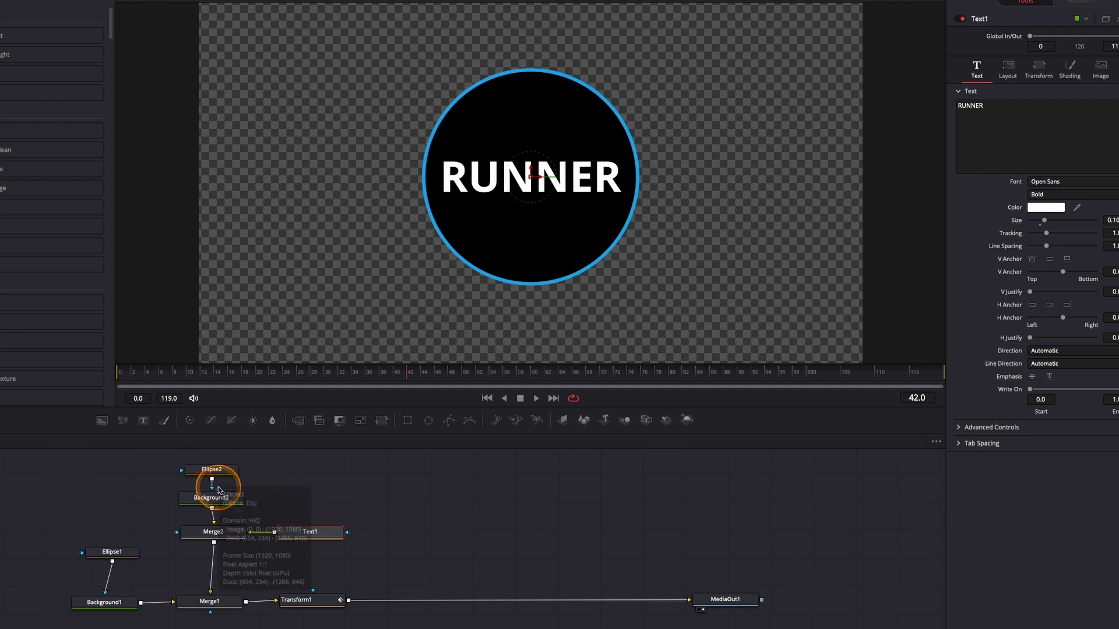
mouse_move(222, 475)
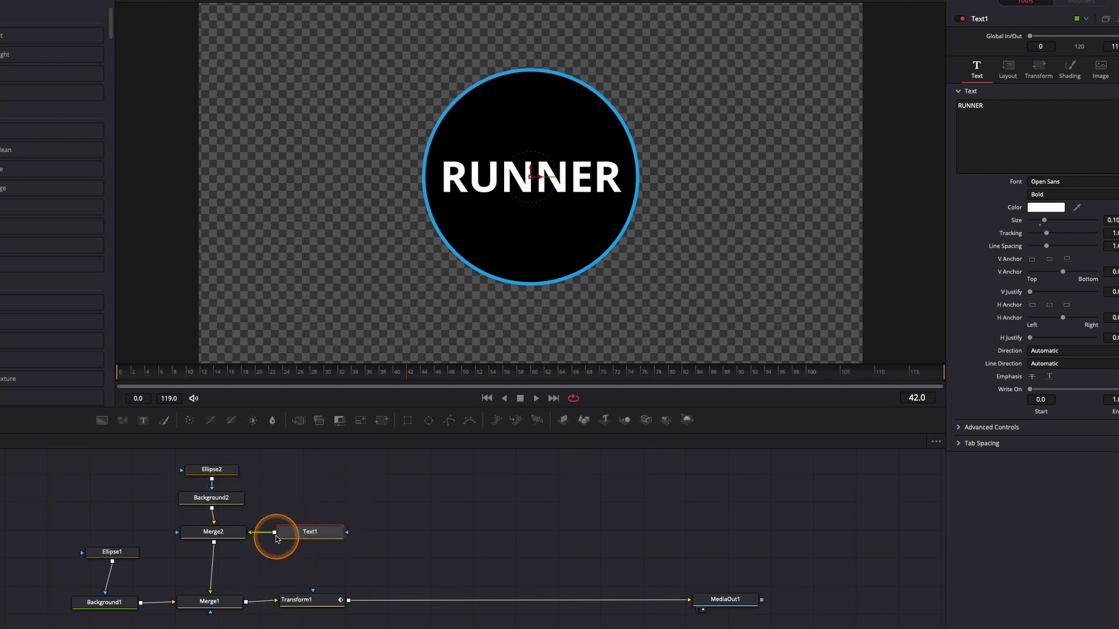
mouse_move(298, 535)
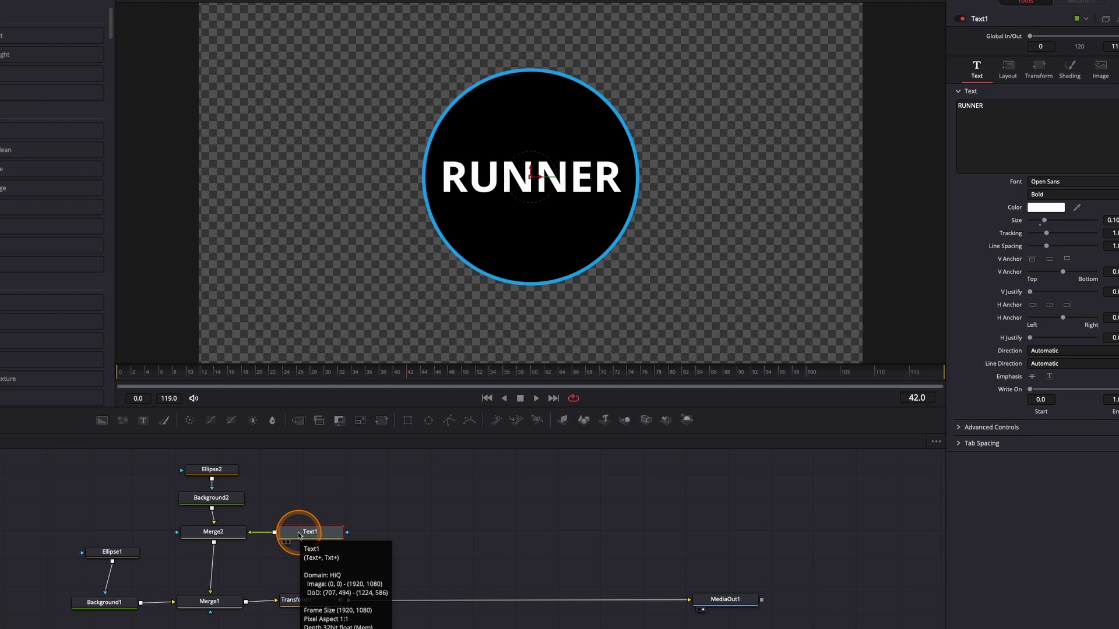
- Break the Merge2 links and rewire Text1 into Merge2's background input
double_click(211, 516)
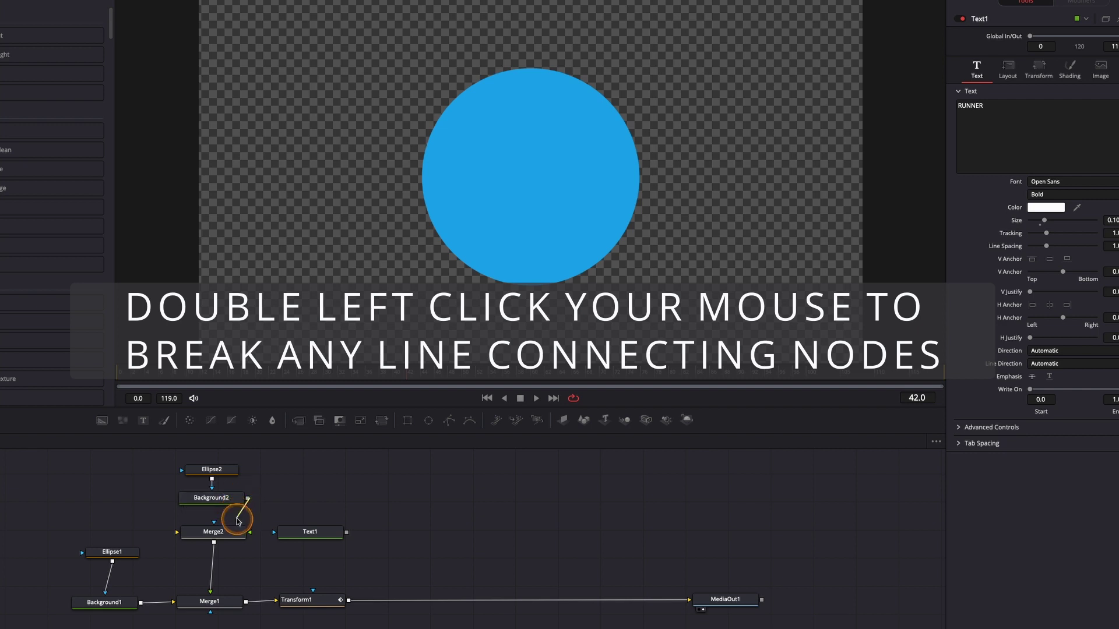
left_click_drag(249, 535, 249, 532)
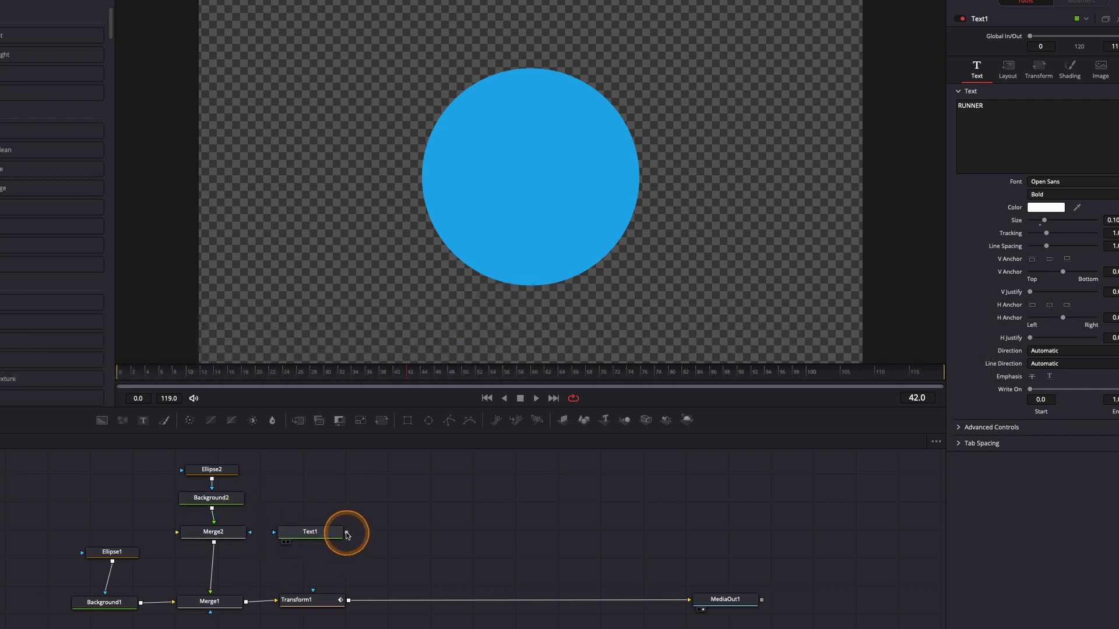
left_click_drag(346, 532, 369, 542)
left_click_drag(226, 548, 177, 533)
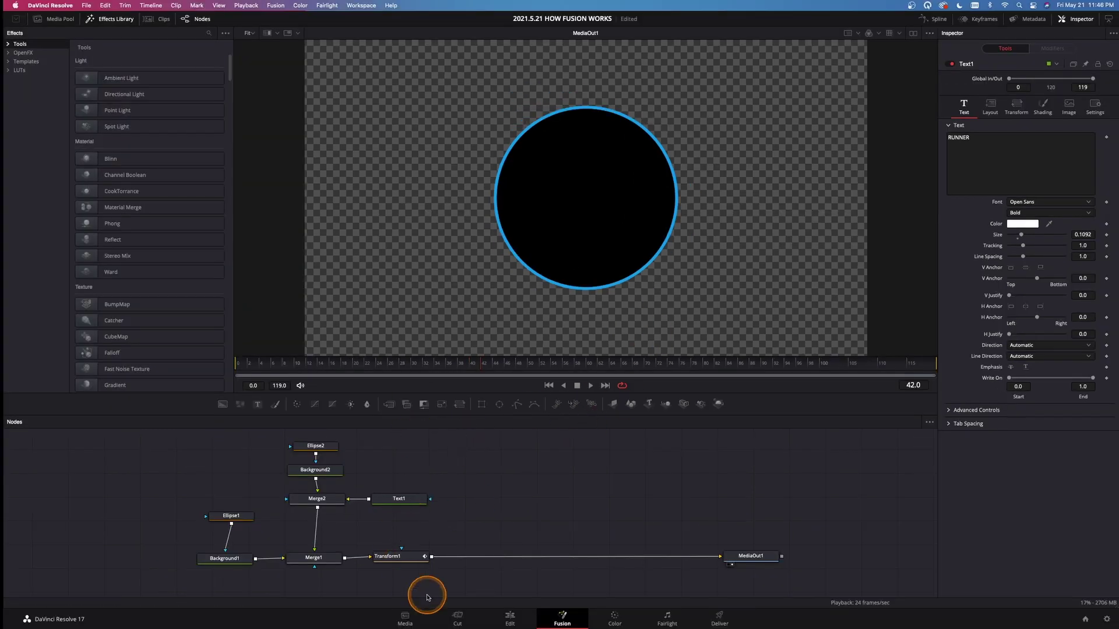
- Check the Edit page, come back to Fusion, and undo then redo the Text1 link
left_click(508, 616)
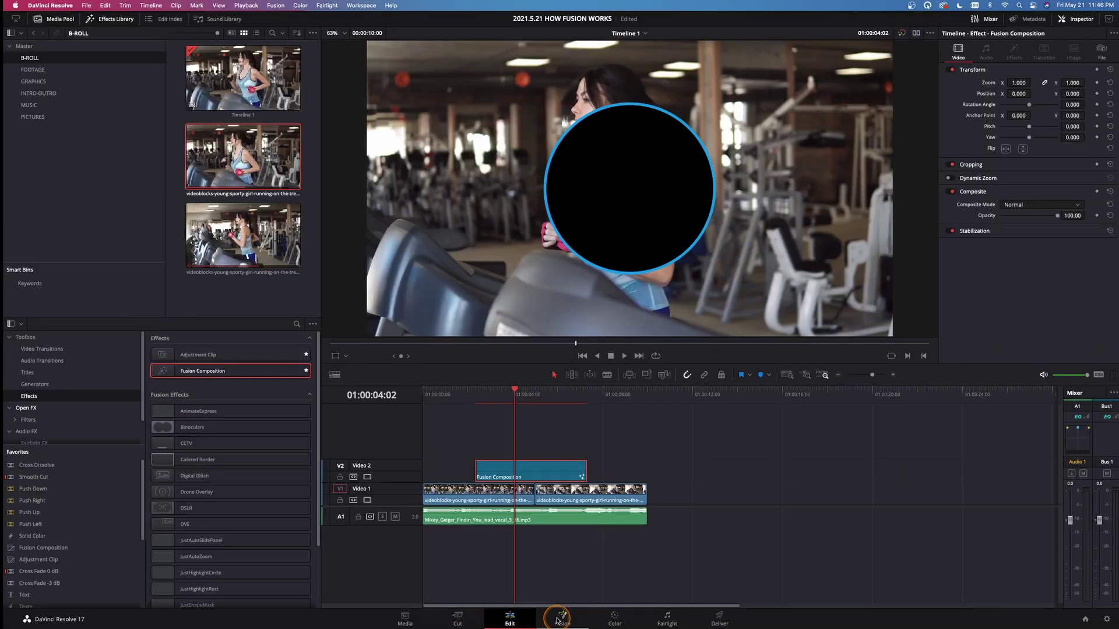
left_click(554, 619)
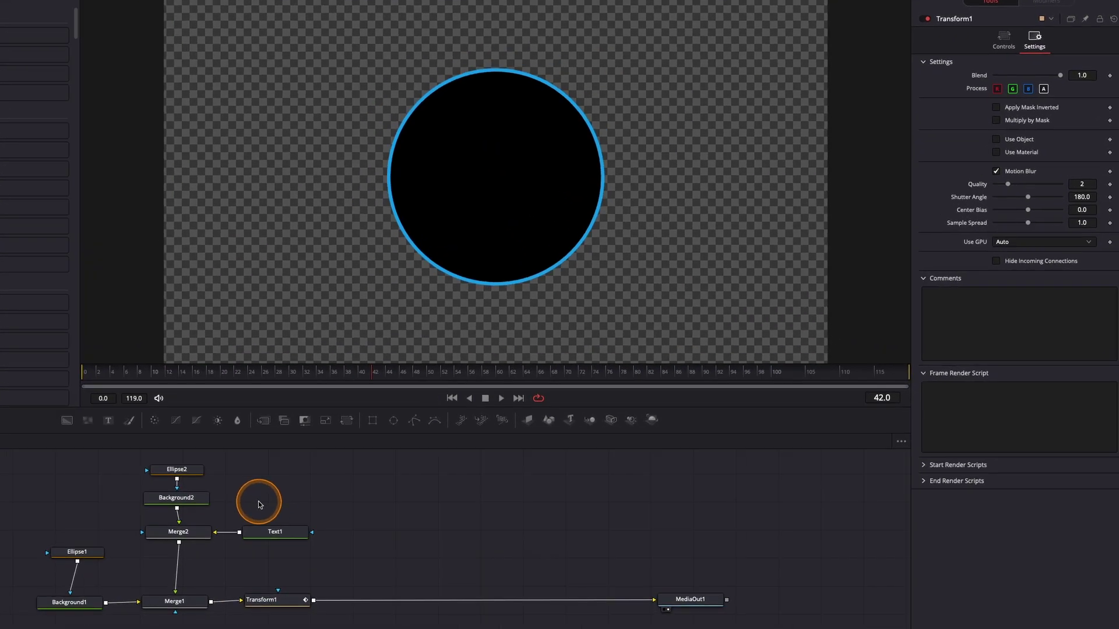
key("super+z")
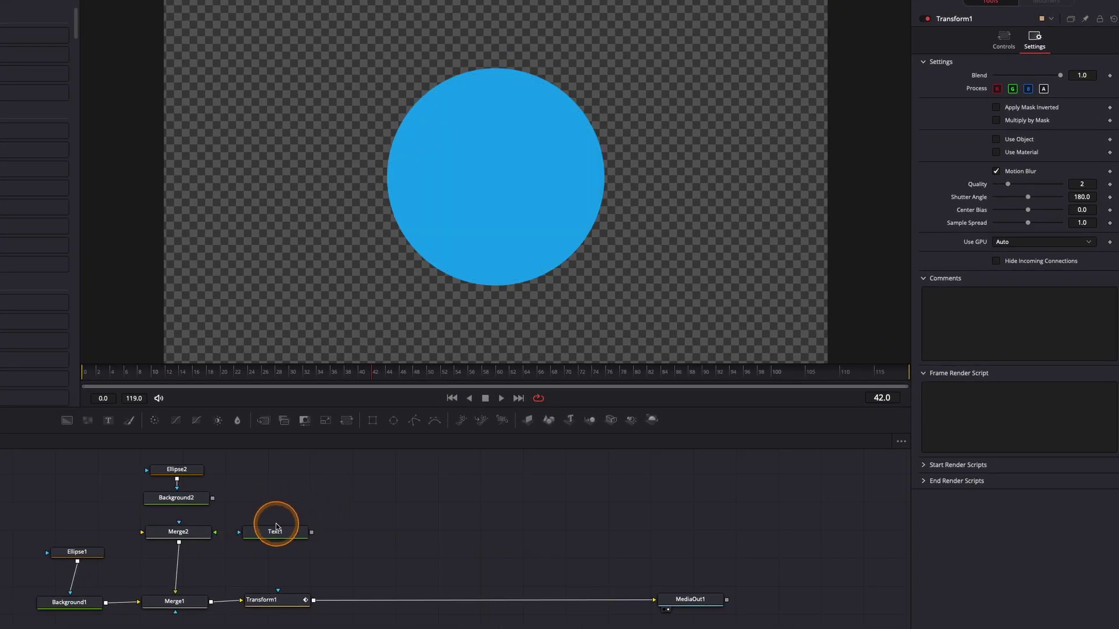
key("super+shift+z")
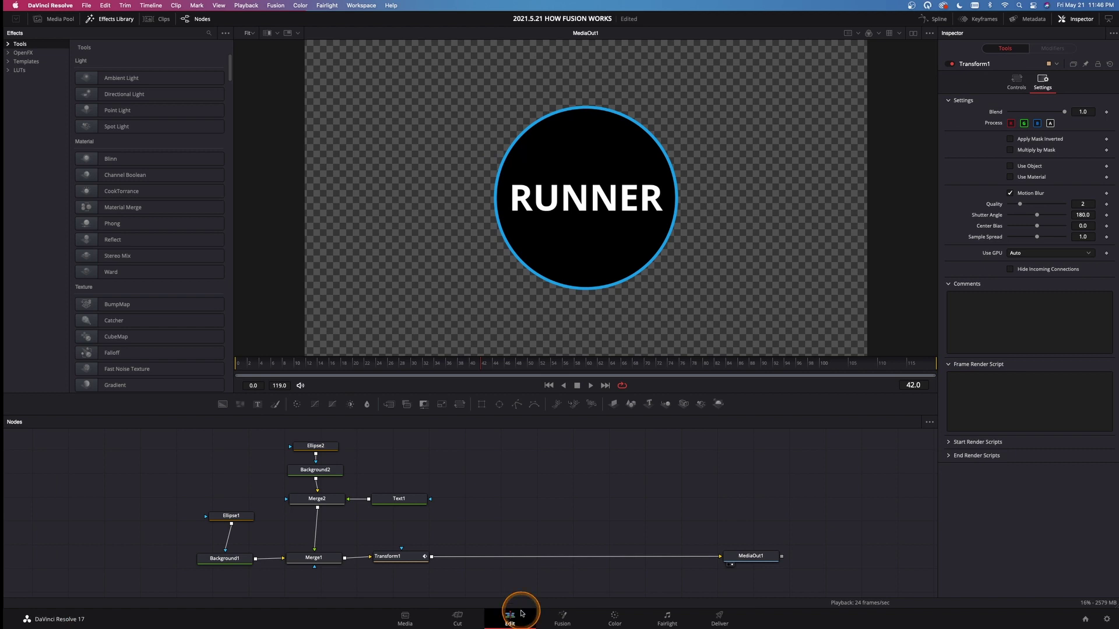
- Replay the Edit timeline from before the title to review the RUNNER circle over the footage
left_click(512, 618)
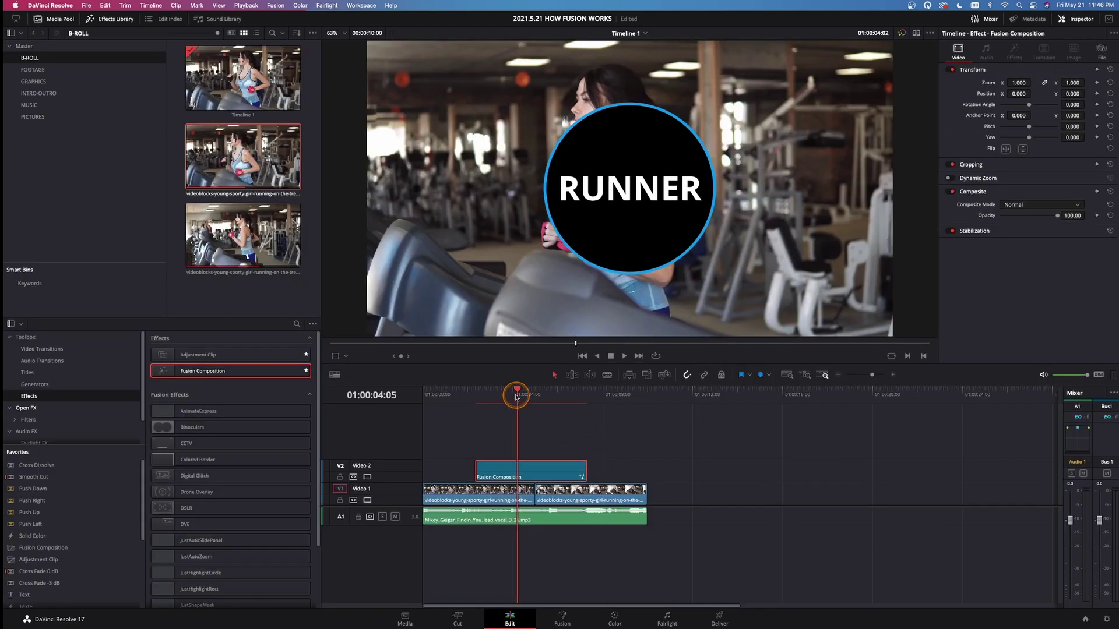
left_click_drag(513, 398, 479, 398)
key("space")
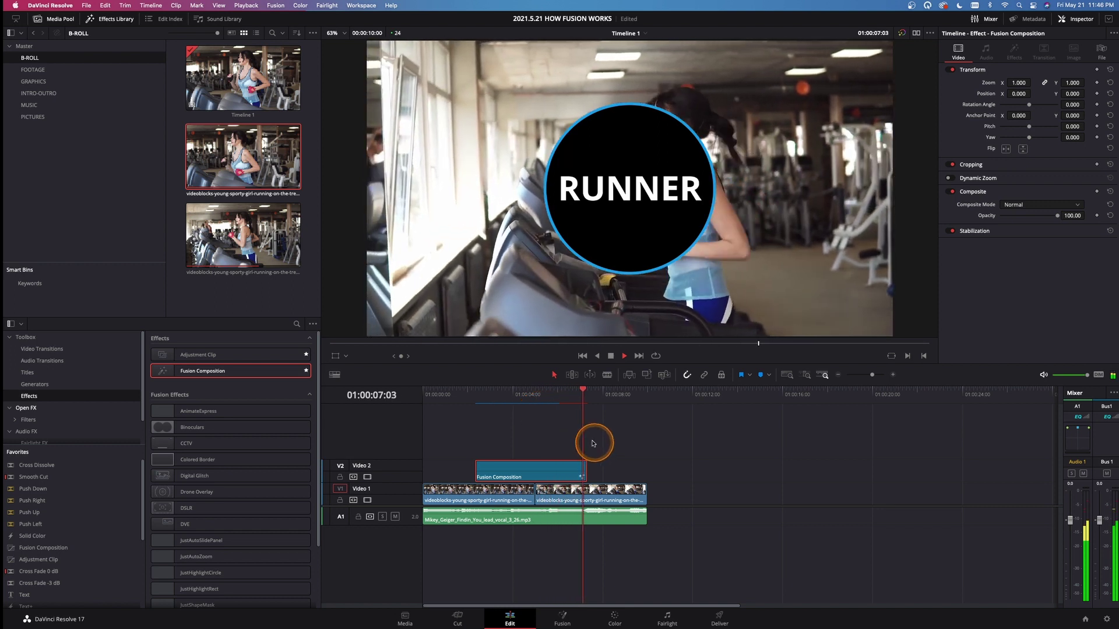
left_click_drag(499, 396, 487, 397)
key("space")
left_click(564, 618)
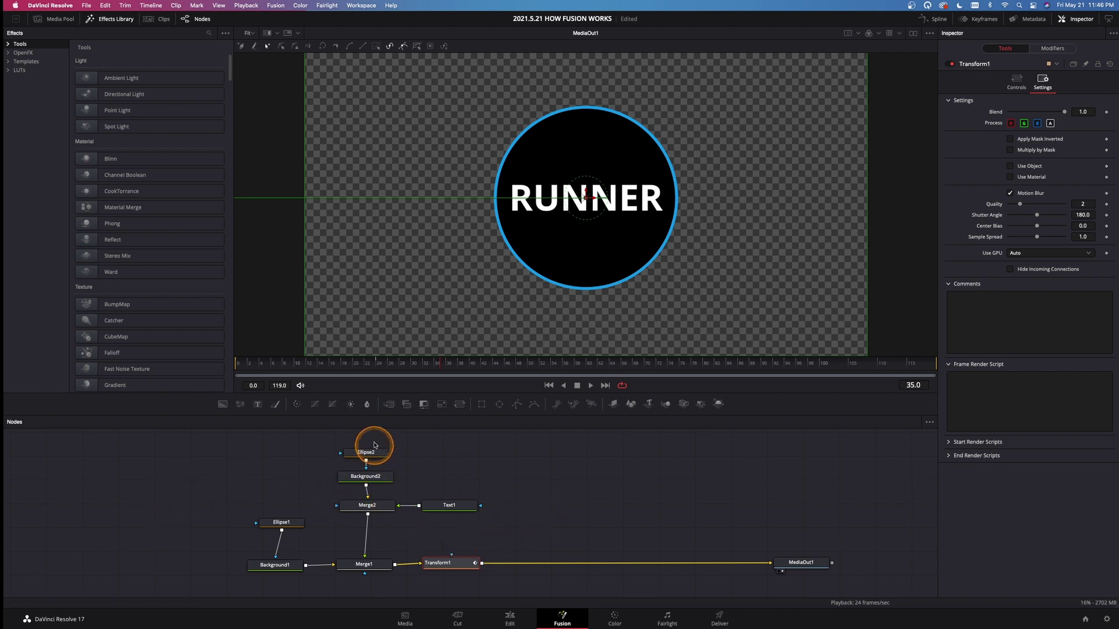
- Add a Text2 node merged through Merge3 for a FITNESS title above RUNNER
left_click(452, 509)
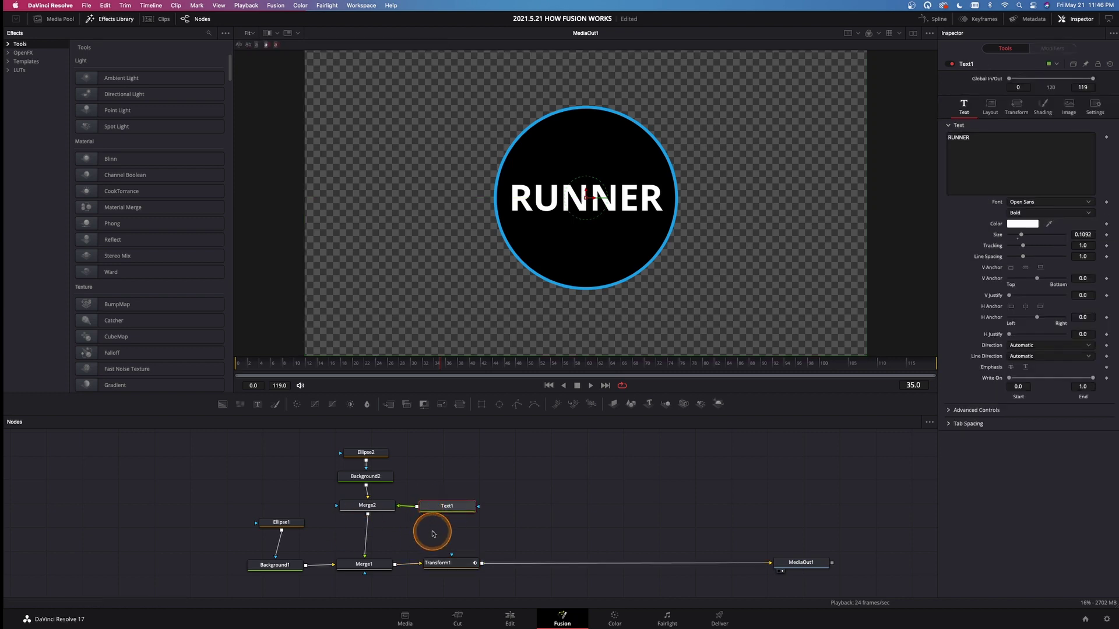
left_click_drag(449, 510, 453, 507)
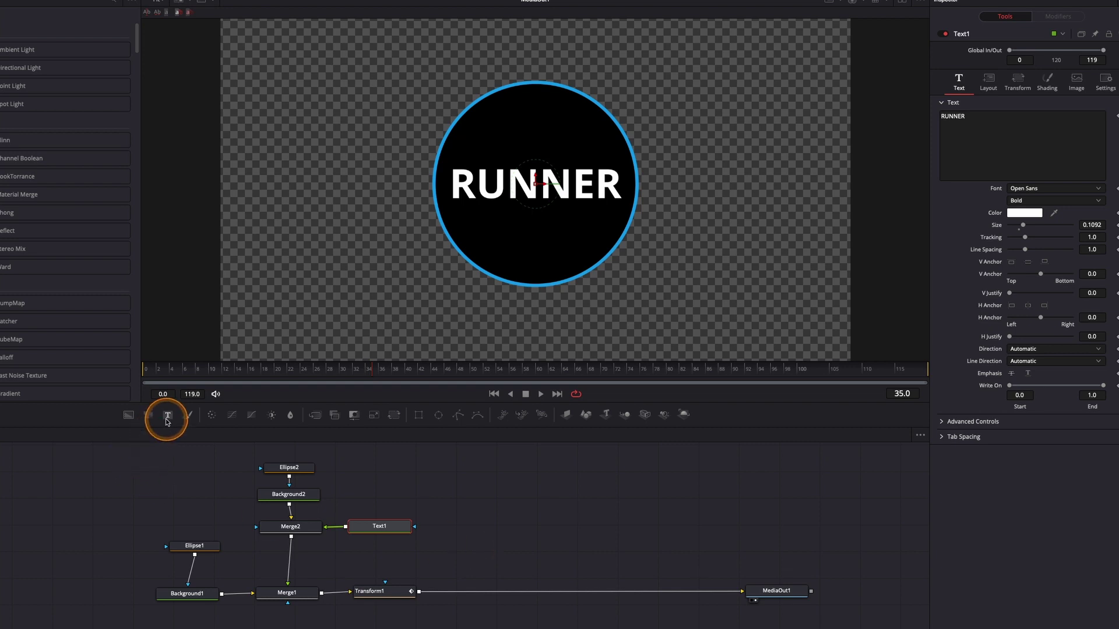
left_click_drag(168, 414, 418, 592)
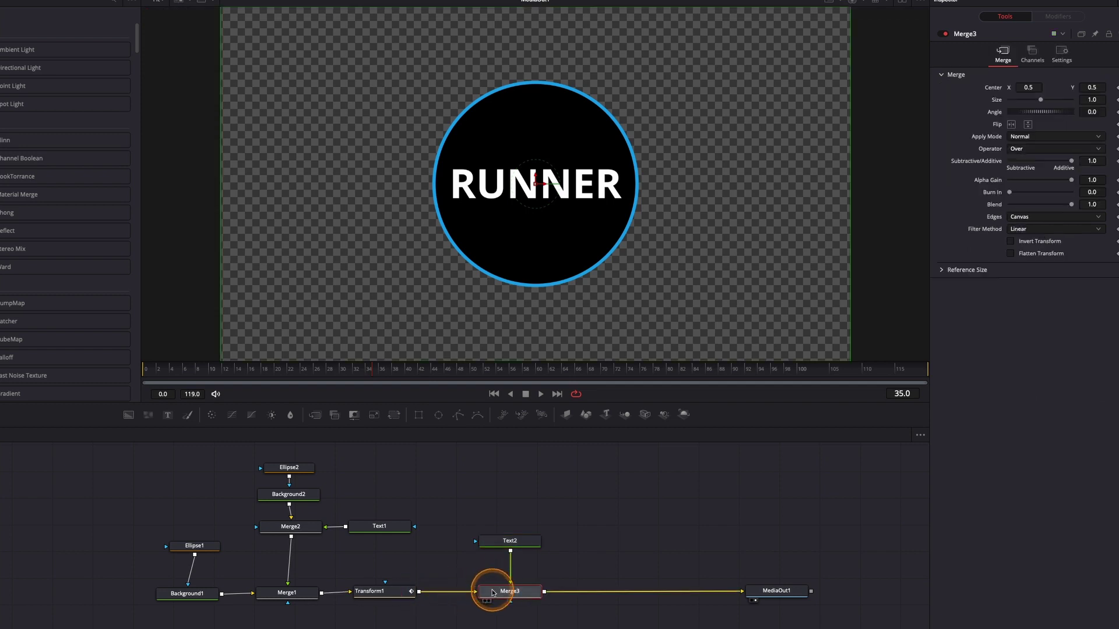
scroll(612, 560, "down", 2)
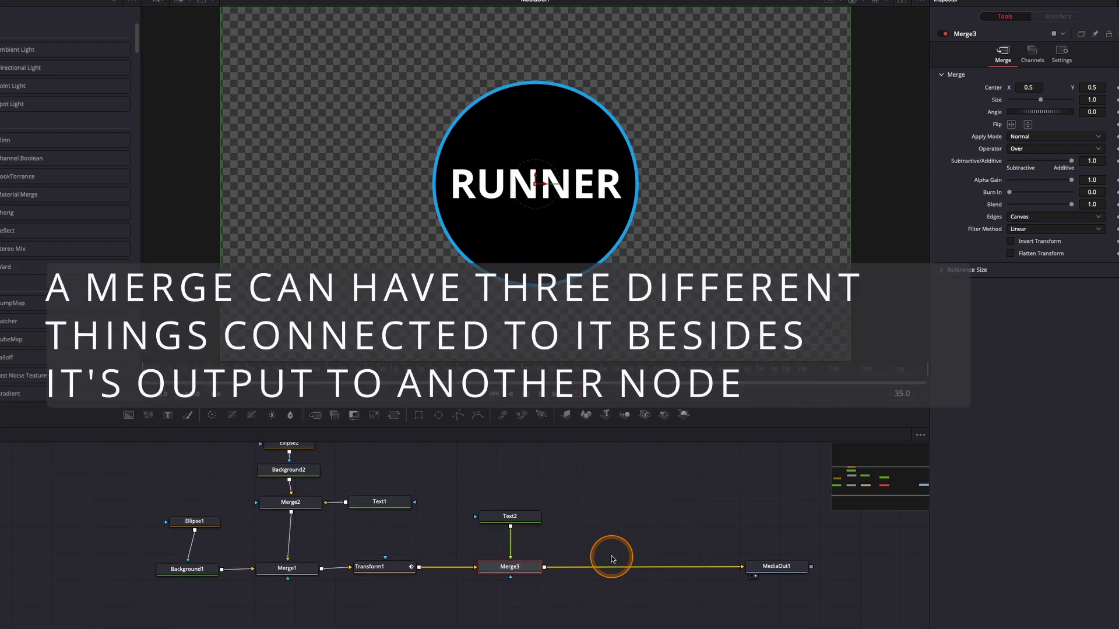
- Attach a new Rectangle1 mask to Merge3's effect-mask input
left_click(530, 544)
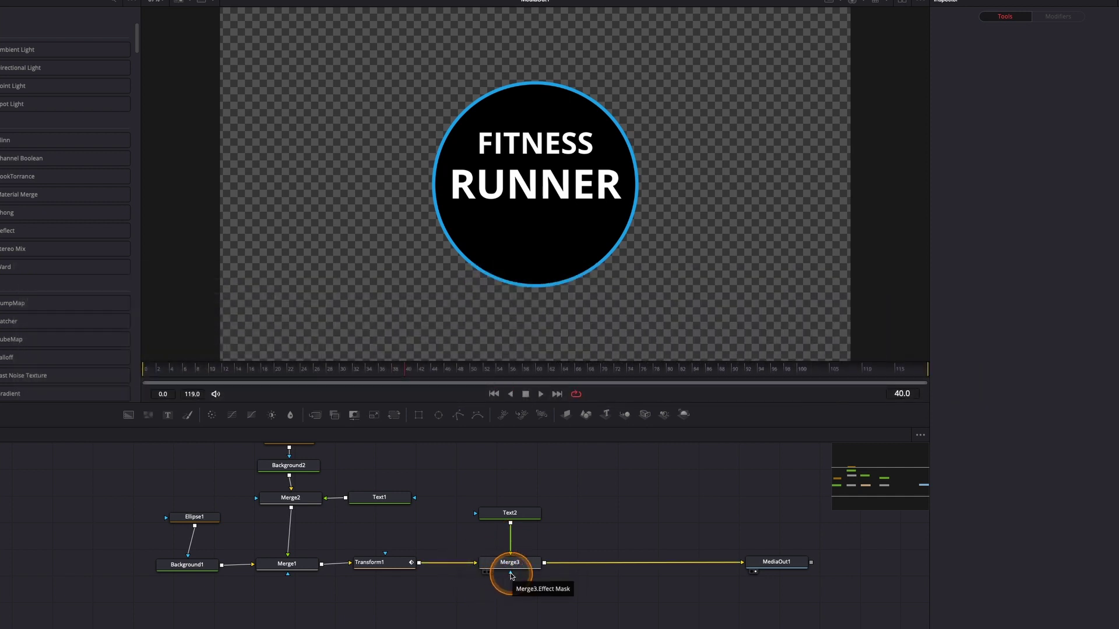
left_click_drag(511, 575, 580, 588)
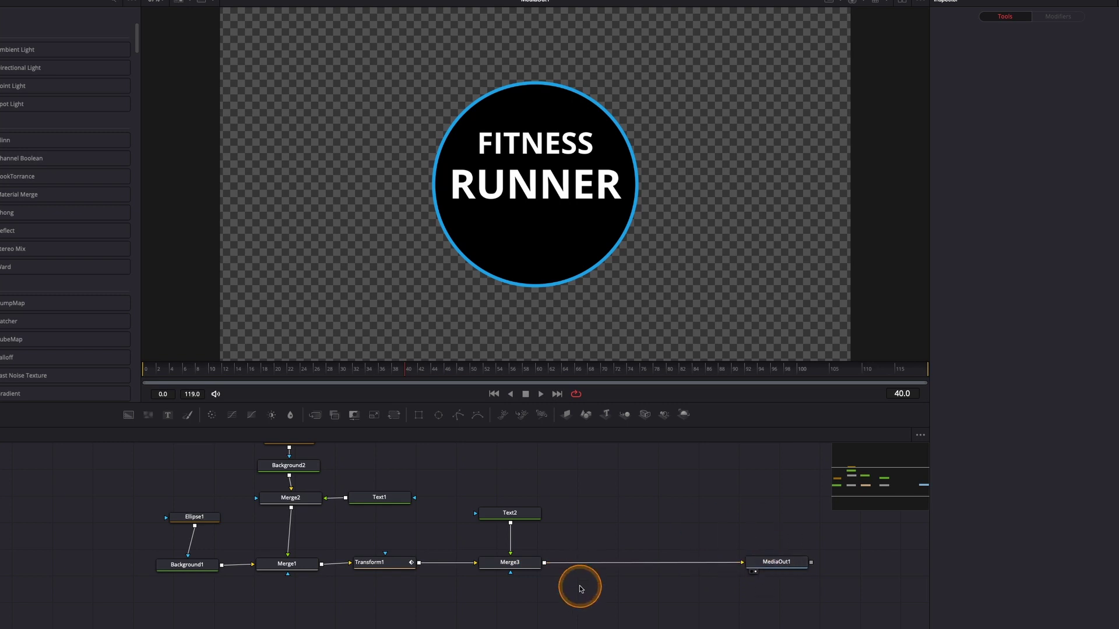
mouse_move(419, 415)
left_mouse_down()
mouse_move(544, 603)
mouse_move(553, 583)
mouse_move(511, 573)
left_mouse_up()
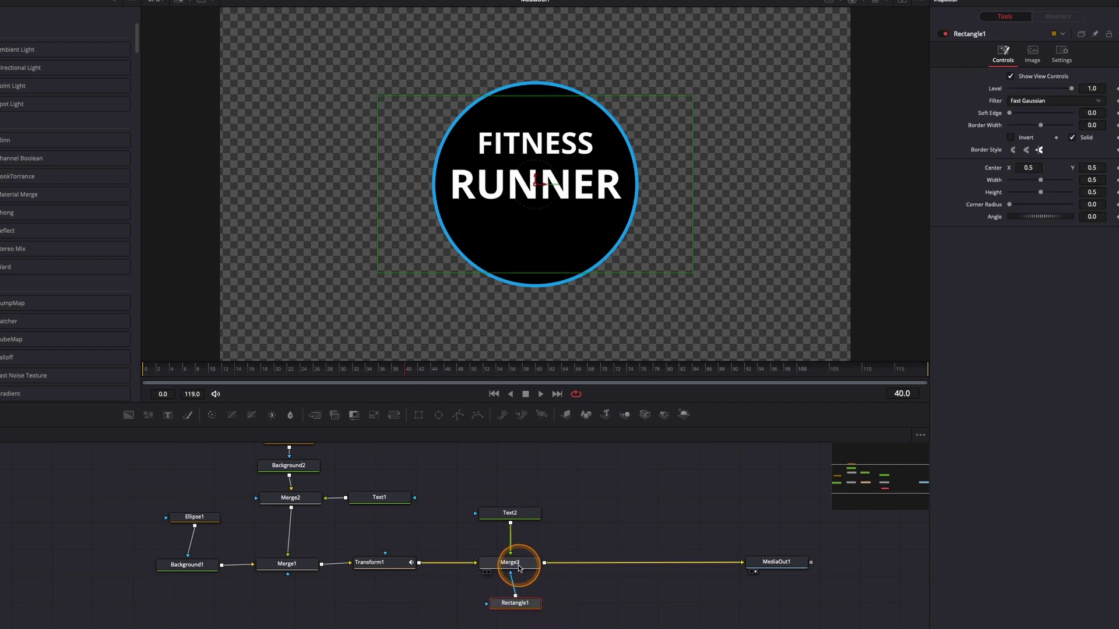
- Move and resize the Rectangle1 mask so FITNESS shows inside it
left_click(537, 179)
left_click_drag(536, 179, 533, 149)
left_click_drag(569, 114, 535, 137)
left_click_drag(514, 517, 516, 498)
- Insert Transform2 after Text2, keyframe Center at frame 42, and set Center Y 0.765 at frame 25
left_click(517, 499)
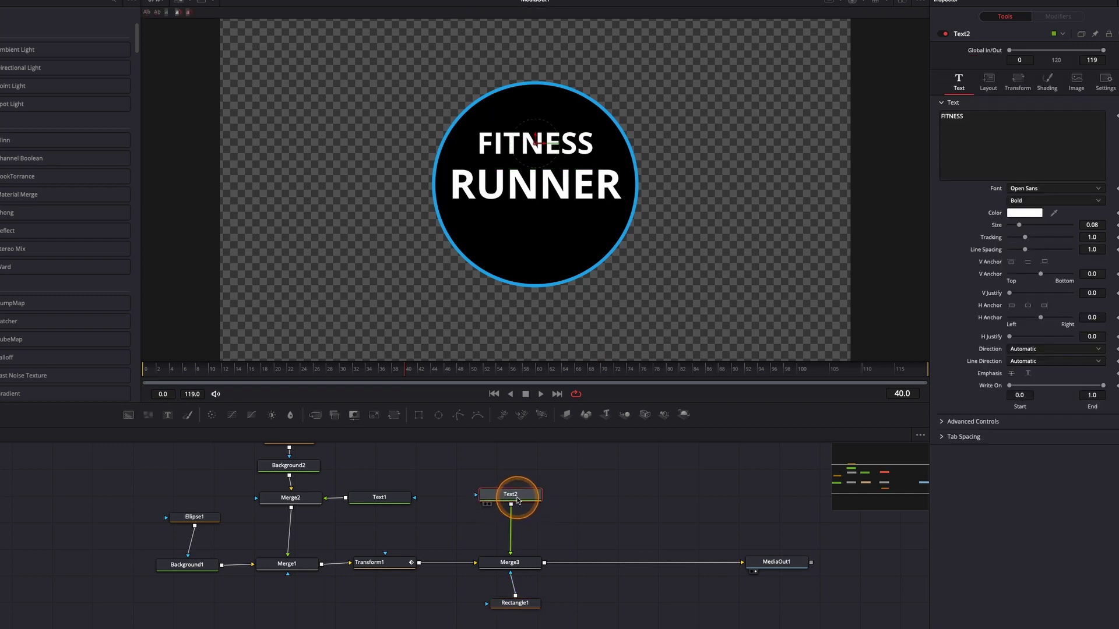
left_click(394, 415)
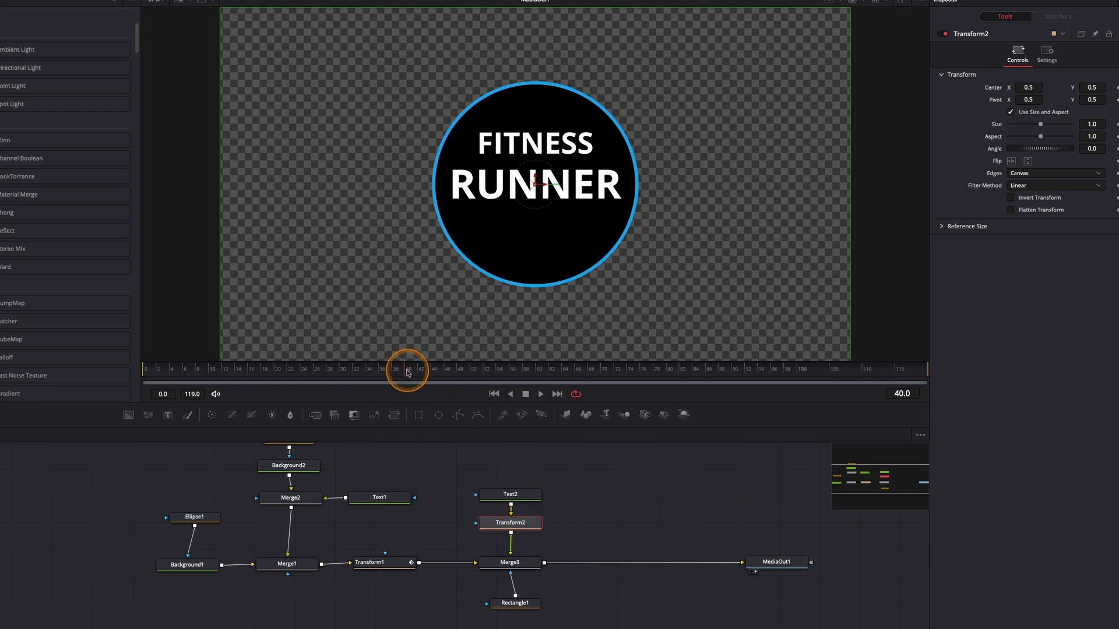
left_click_drag(408, 373, 421, 373)
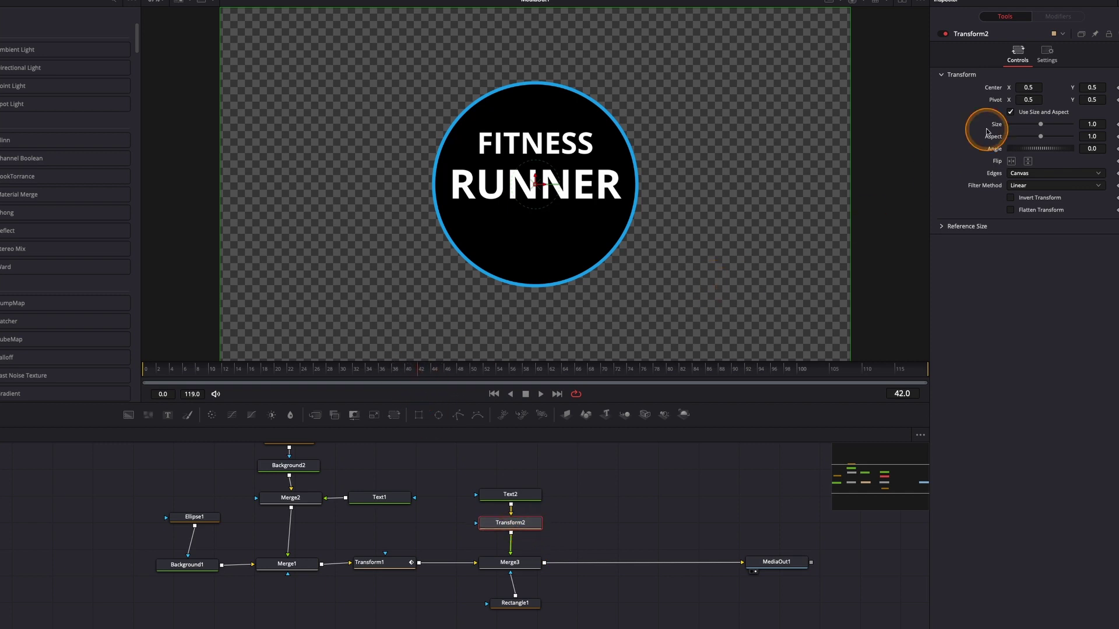
left_click(1115, 87)
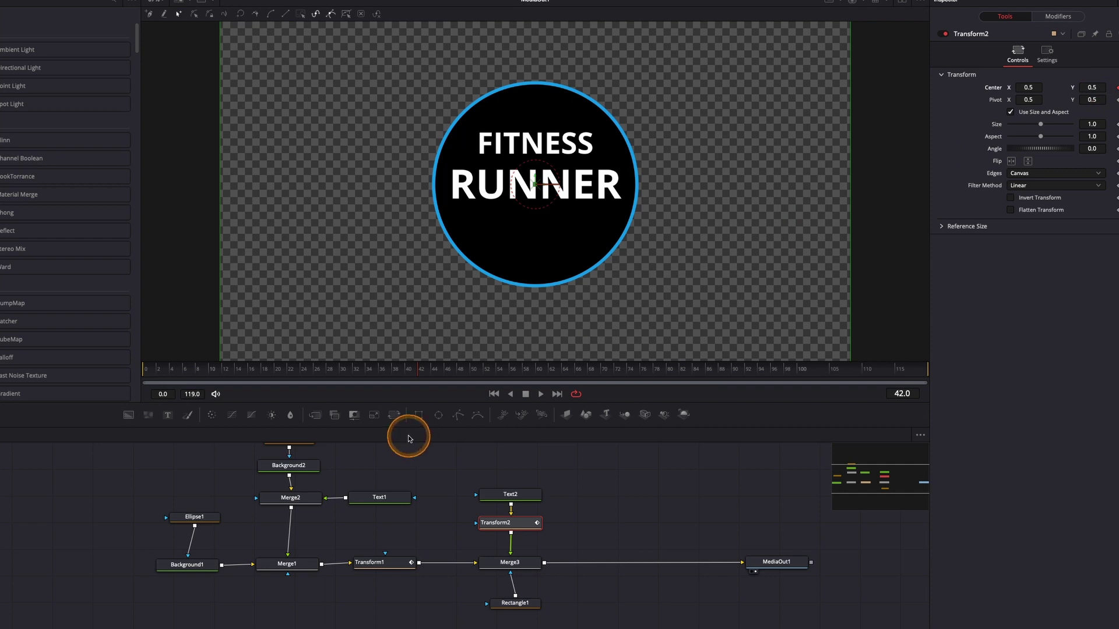
left_click_drag(420, 370, 393, 374)
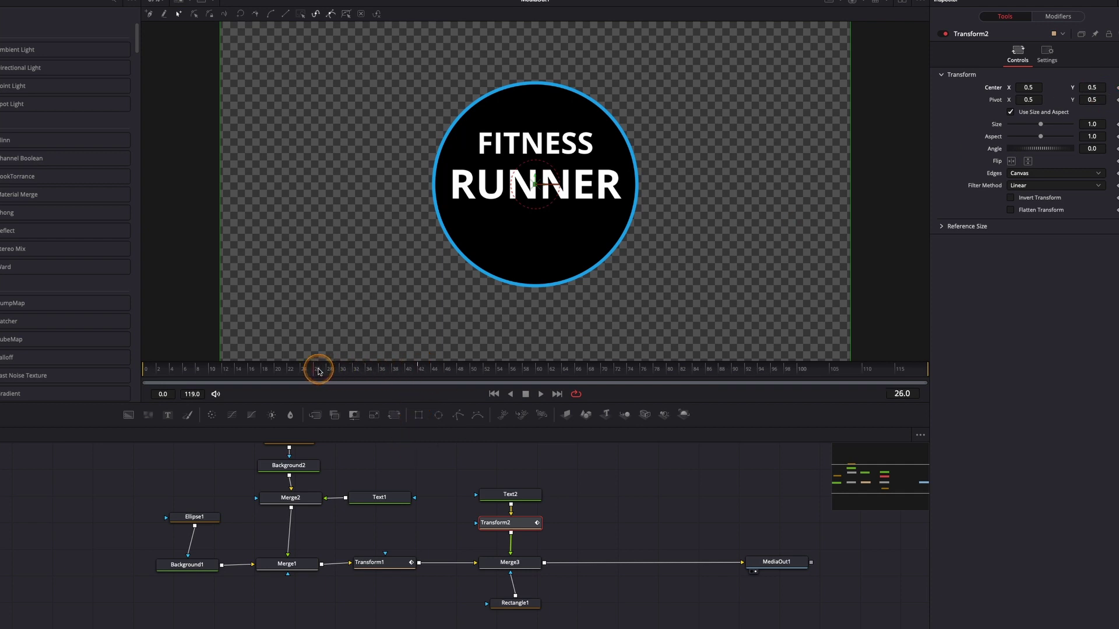
left_click_drag(318, 371, 303, 369)
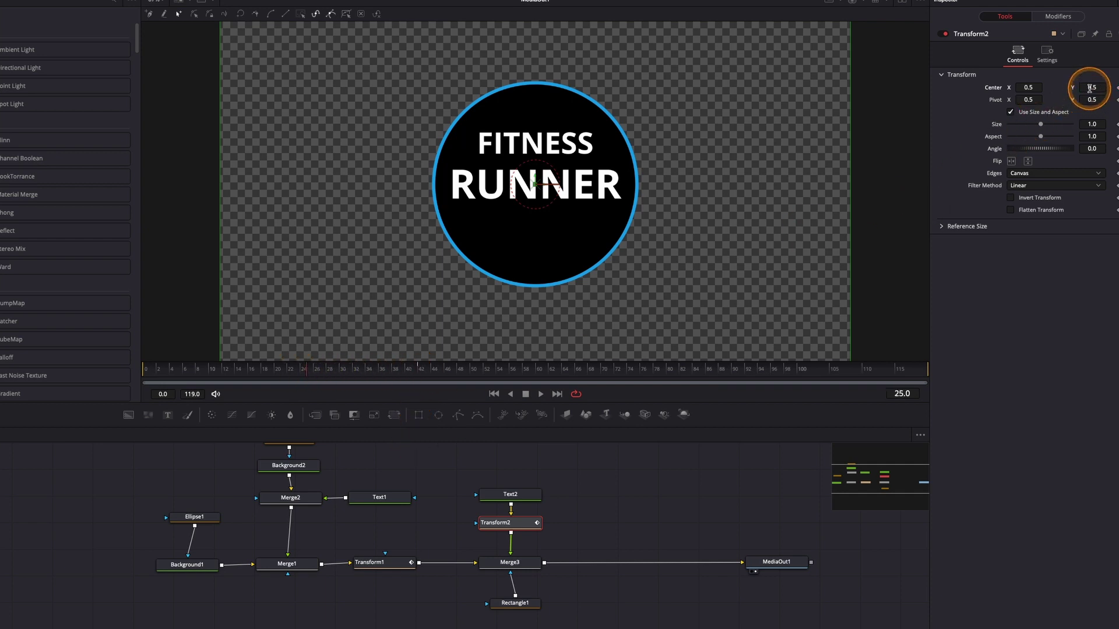
mouse_move(1089, 89)
left_mouse_down()
mouse_move(524, 82)
mouse_move(1078, 100)
left_mouse_up()
left_click(1047, 51)
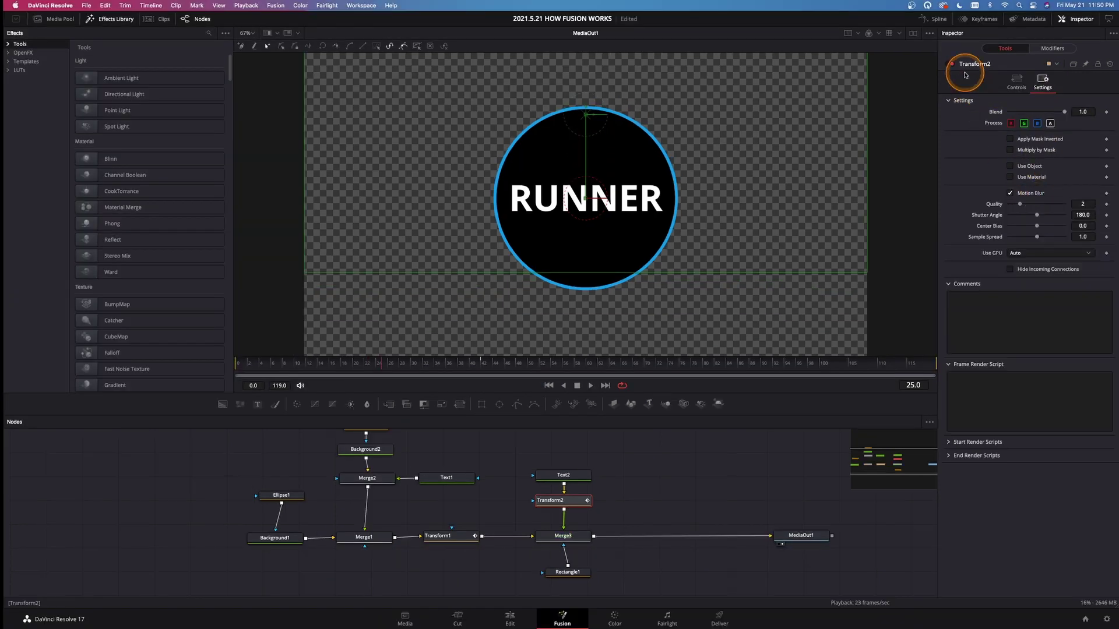
- Smooth the FITNESS keyframes in the Spline editor and lengthen the ease into the final position
left_click(927, 19)
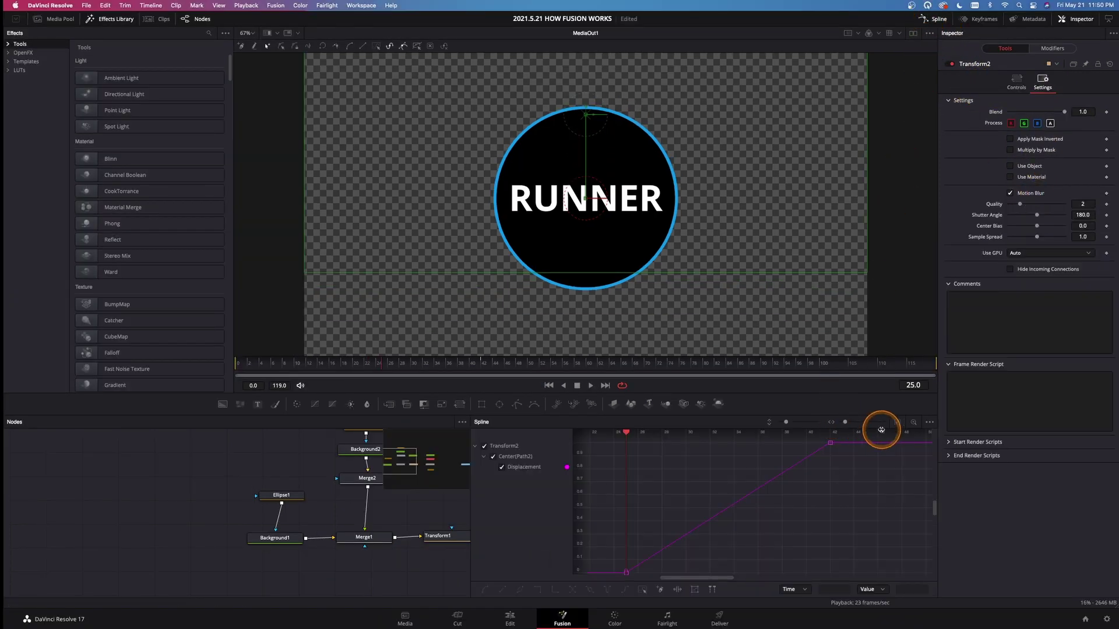
left_click_drag(600, 445, 914, 597)
key("s")
left_click_drag(822, 461, 748, 455)
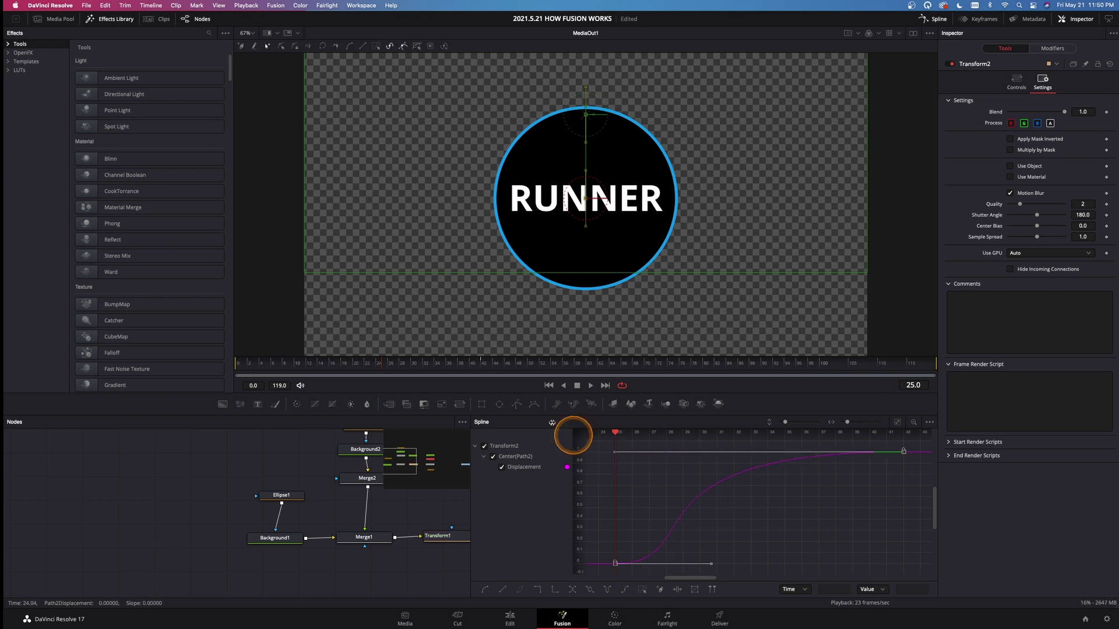
- Preview the FITNESS RUNNER animation from the start, then return to the Edit page
left_click_drag(464, 359, 215, 359)
key("space")
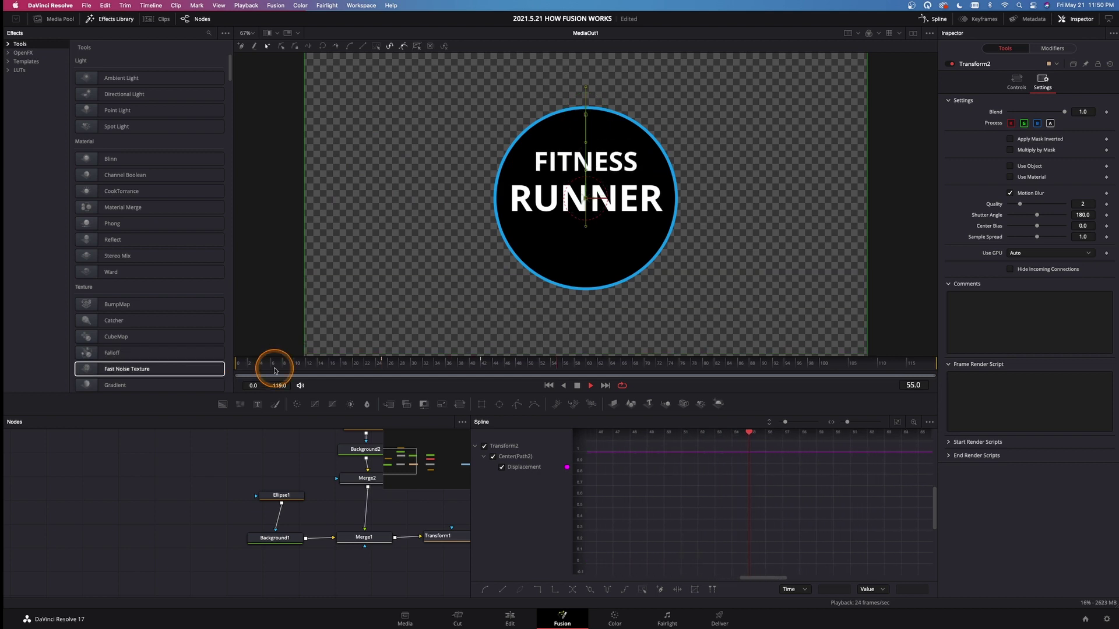
left_click_drag(630, 367, 255, 378)
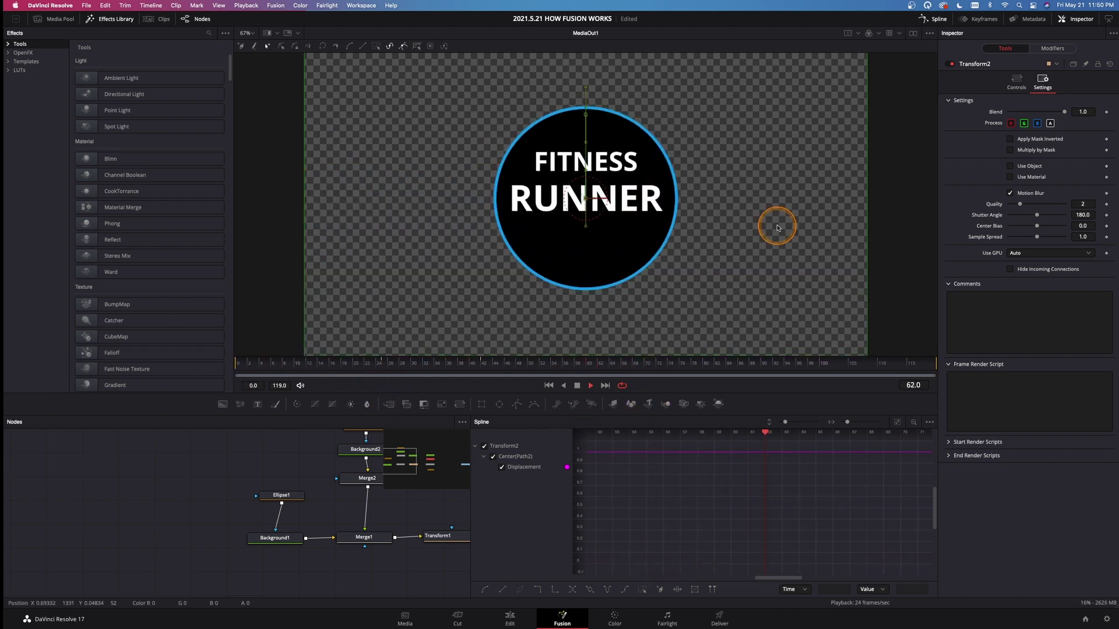
key("space")
left_click(934, 19)
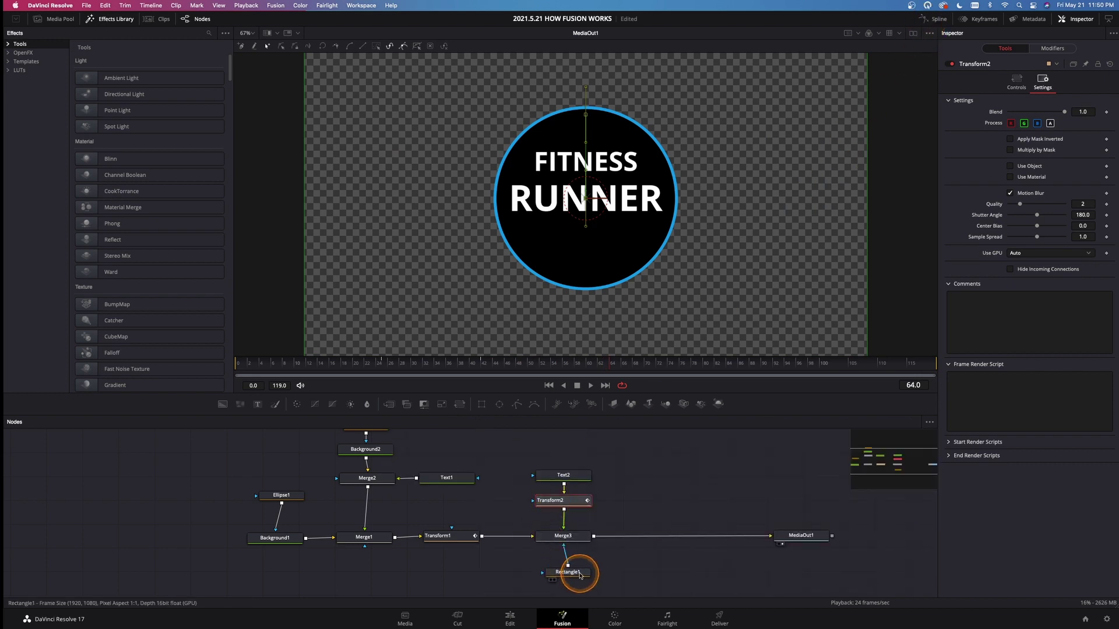
left_click_drag(571, 572, 564, 569)
left_click(511, 618)
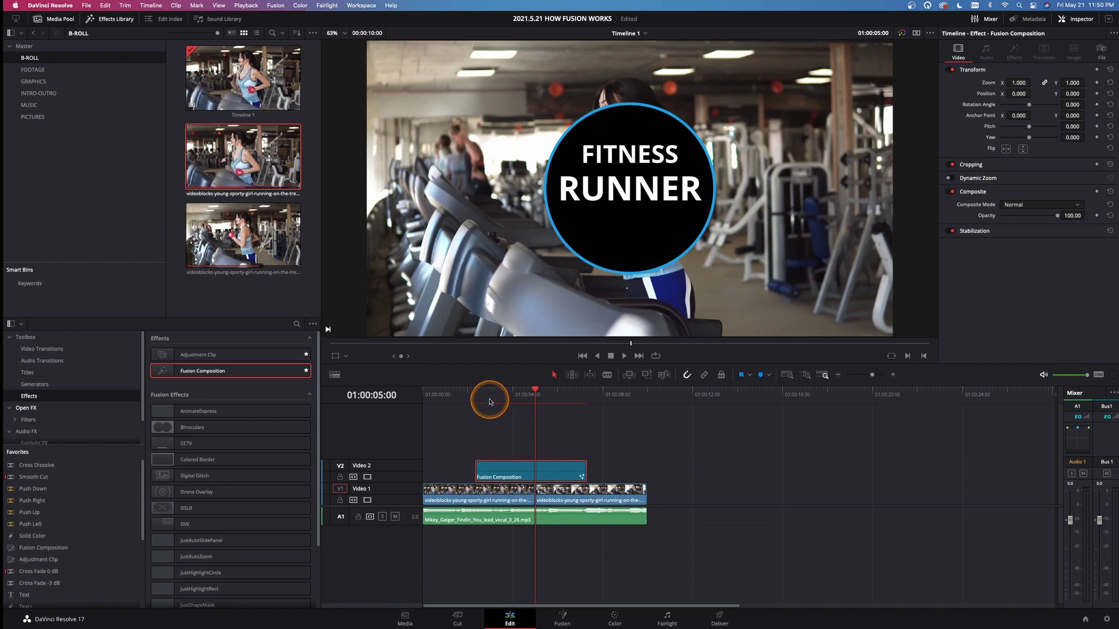
- Play the edit timeline from just before the FITNESS RUNNER title
left_click(460, 399)
key("space")
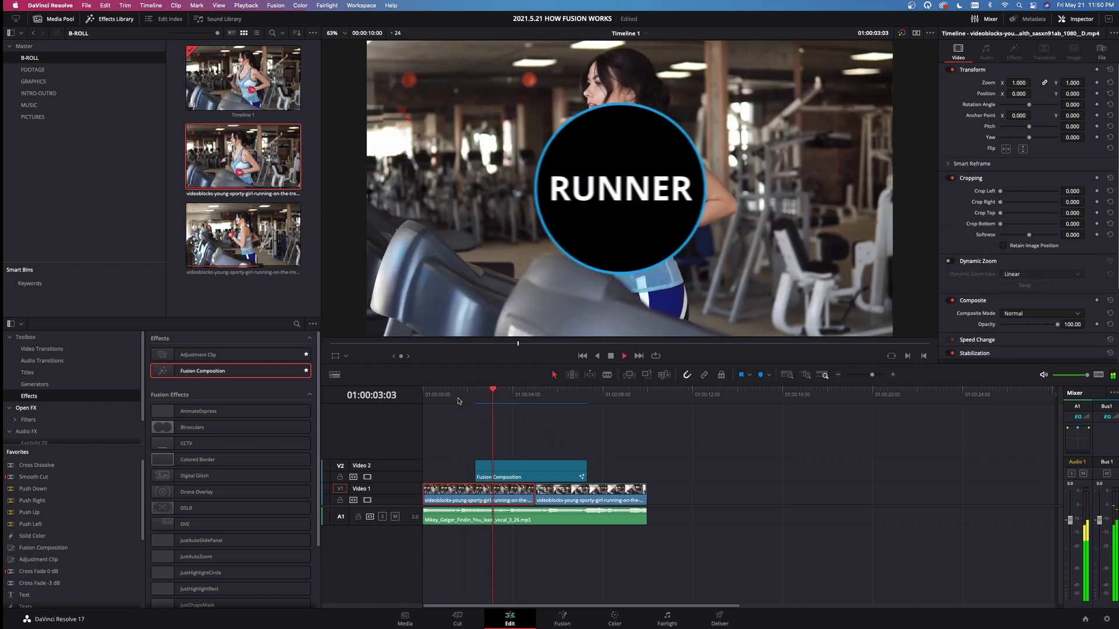